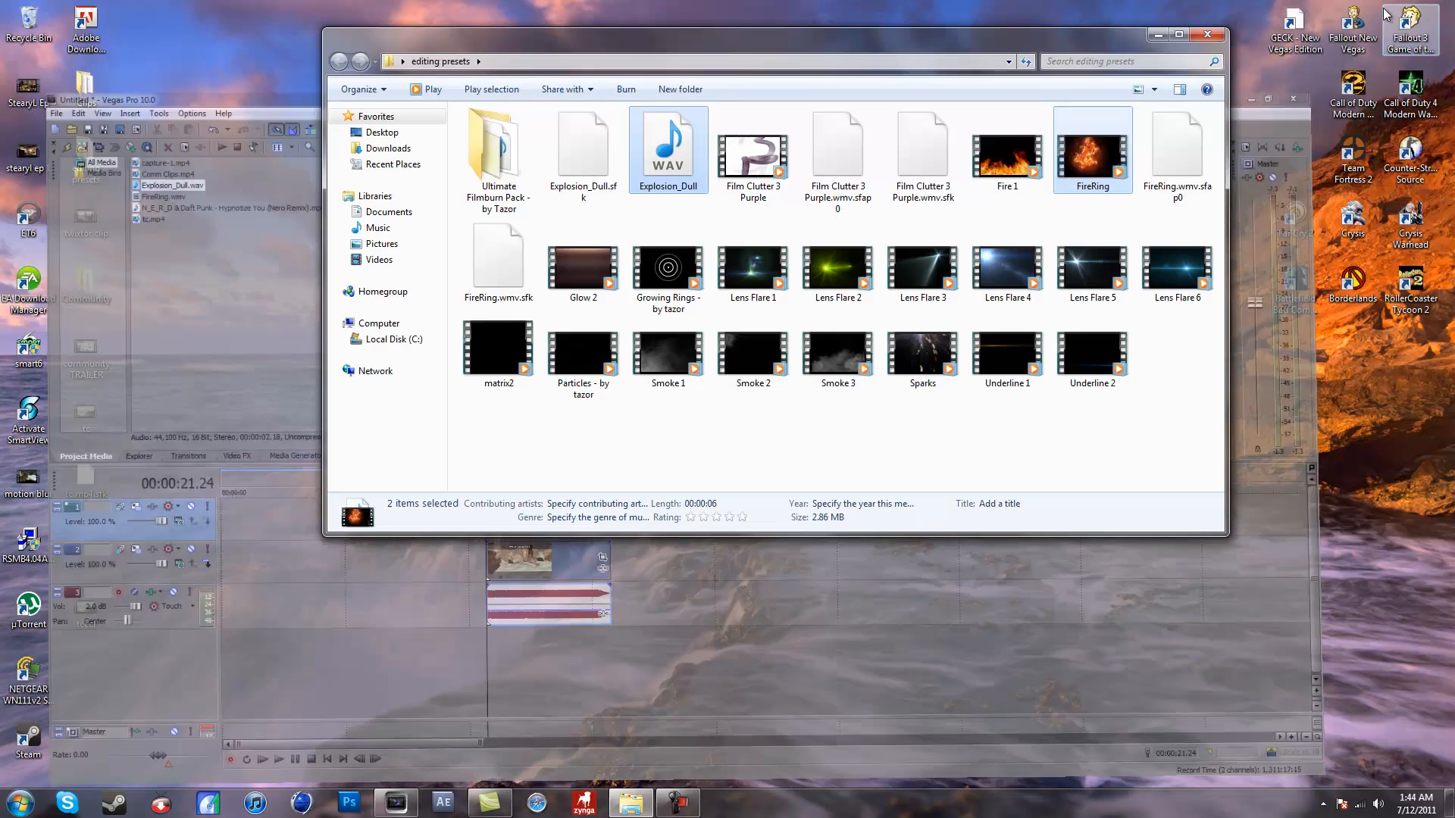
# Close the editing presets folder, play the tcccl video from the desktop, and close the player
pyautogui.click(1208, 35)
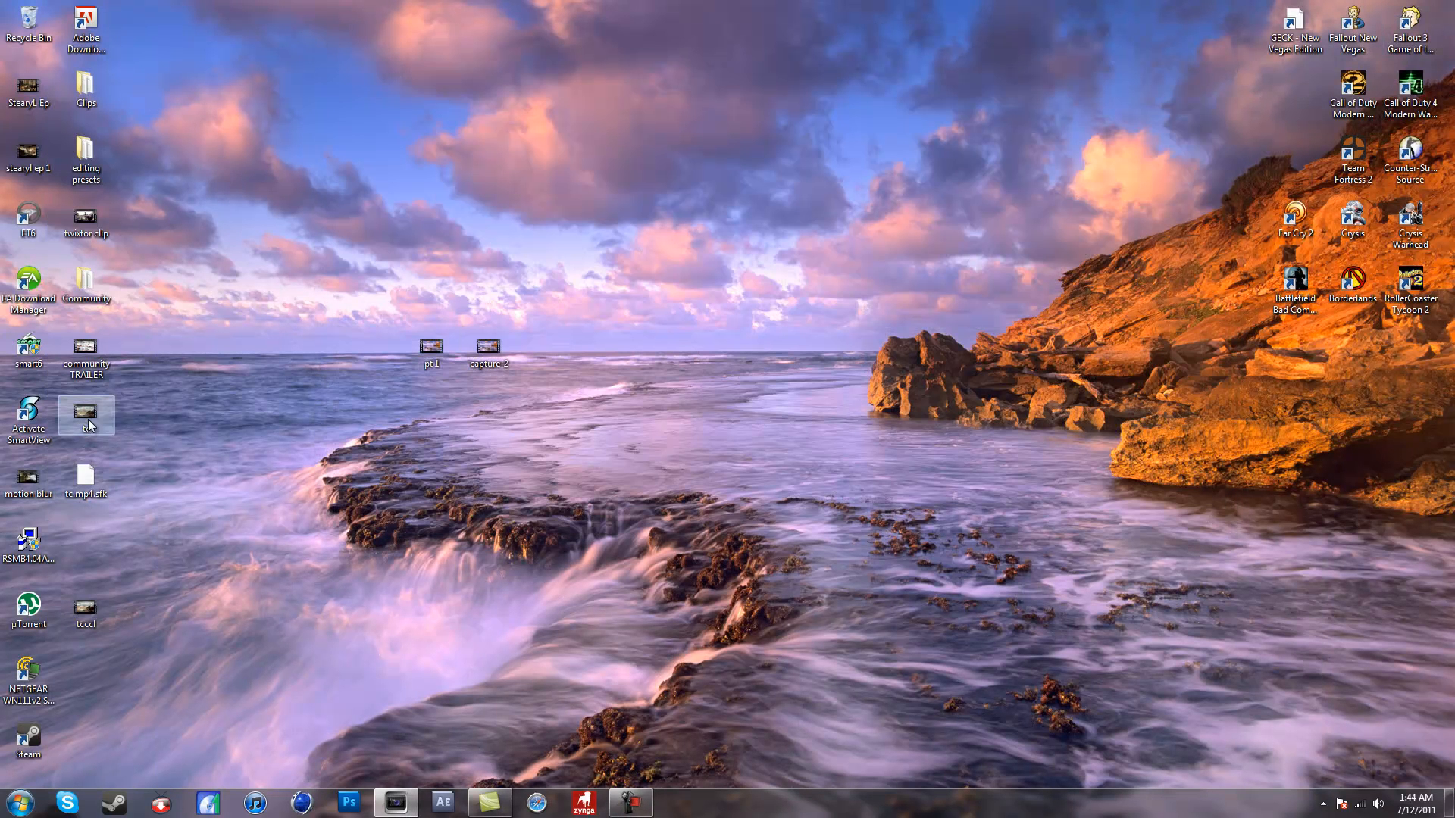
pyautogui.moveTo(85, 610); pyautogui.dragTo(87, 557)
pyautogui.doubleClick(87, 557)
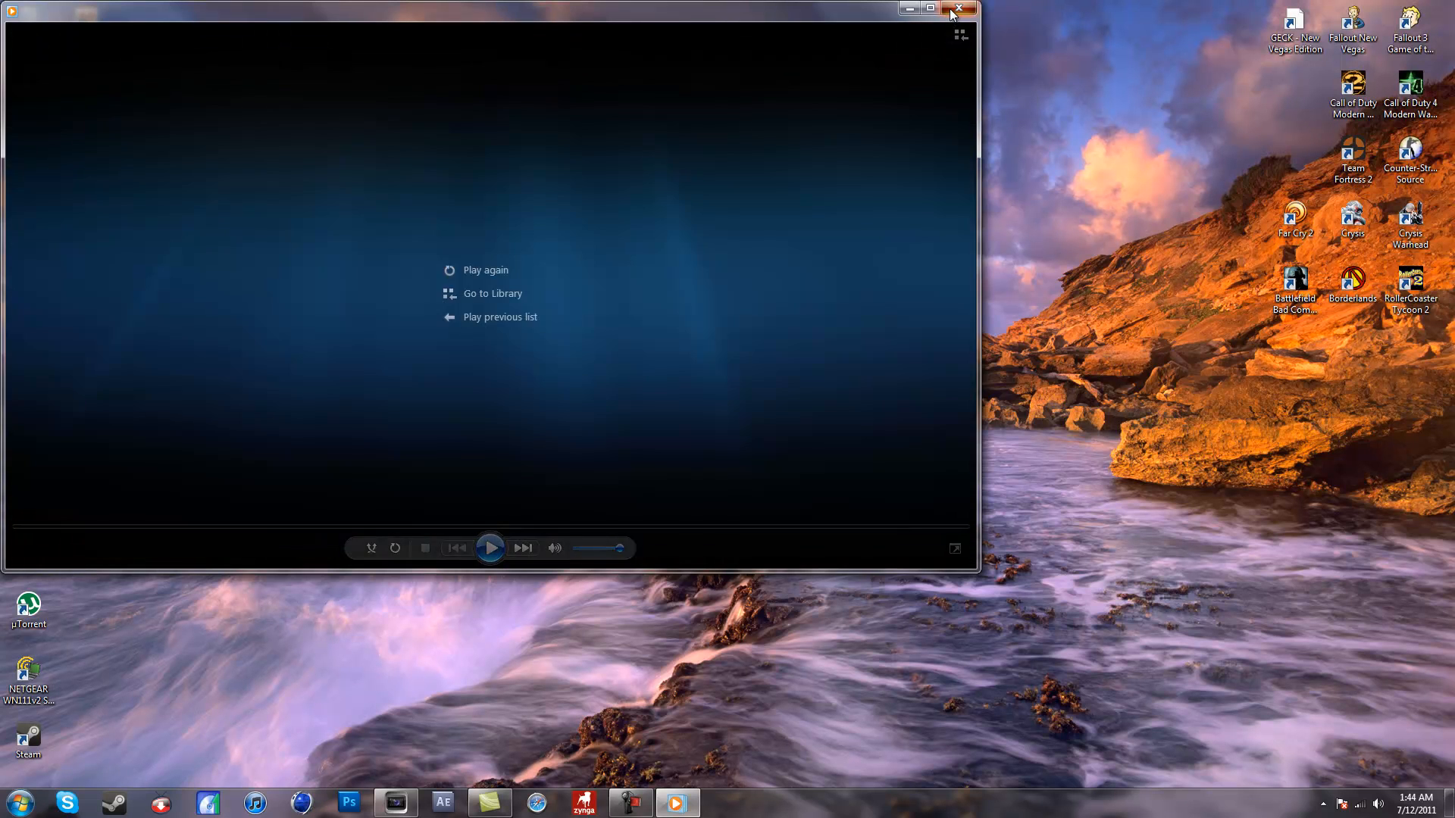
pyautogui.click(953, 9)
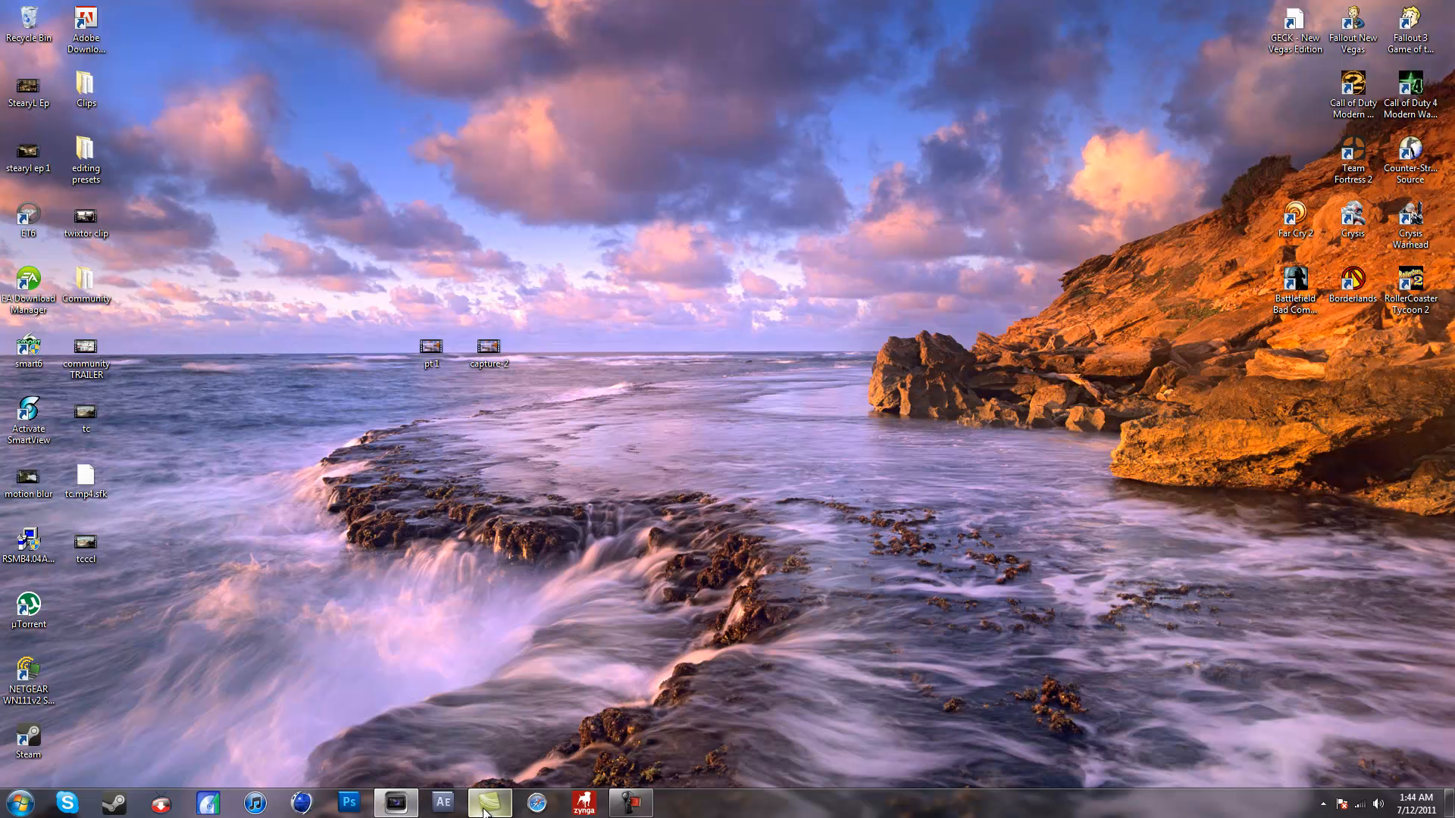
pyautogui.click(394, 803)
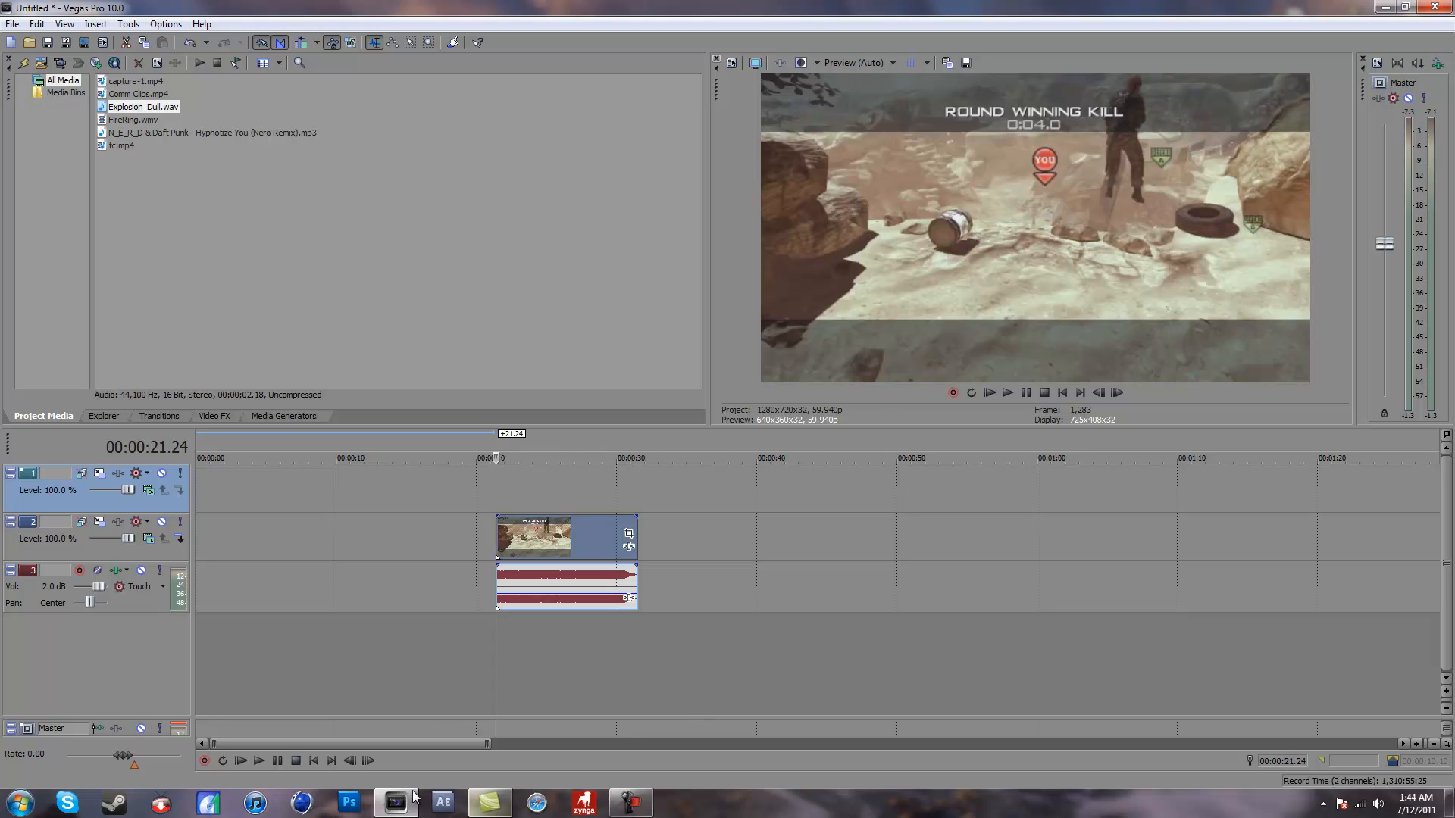
pyautogui.click(395, 813)
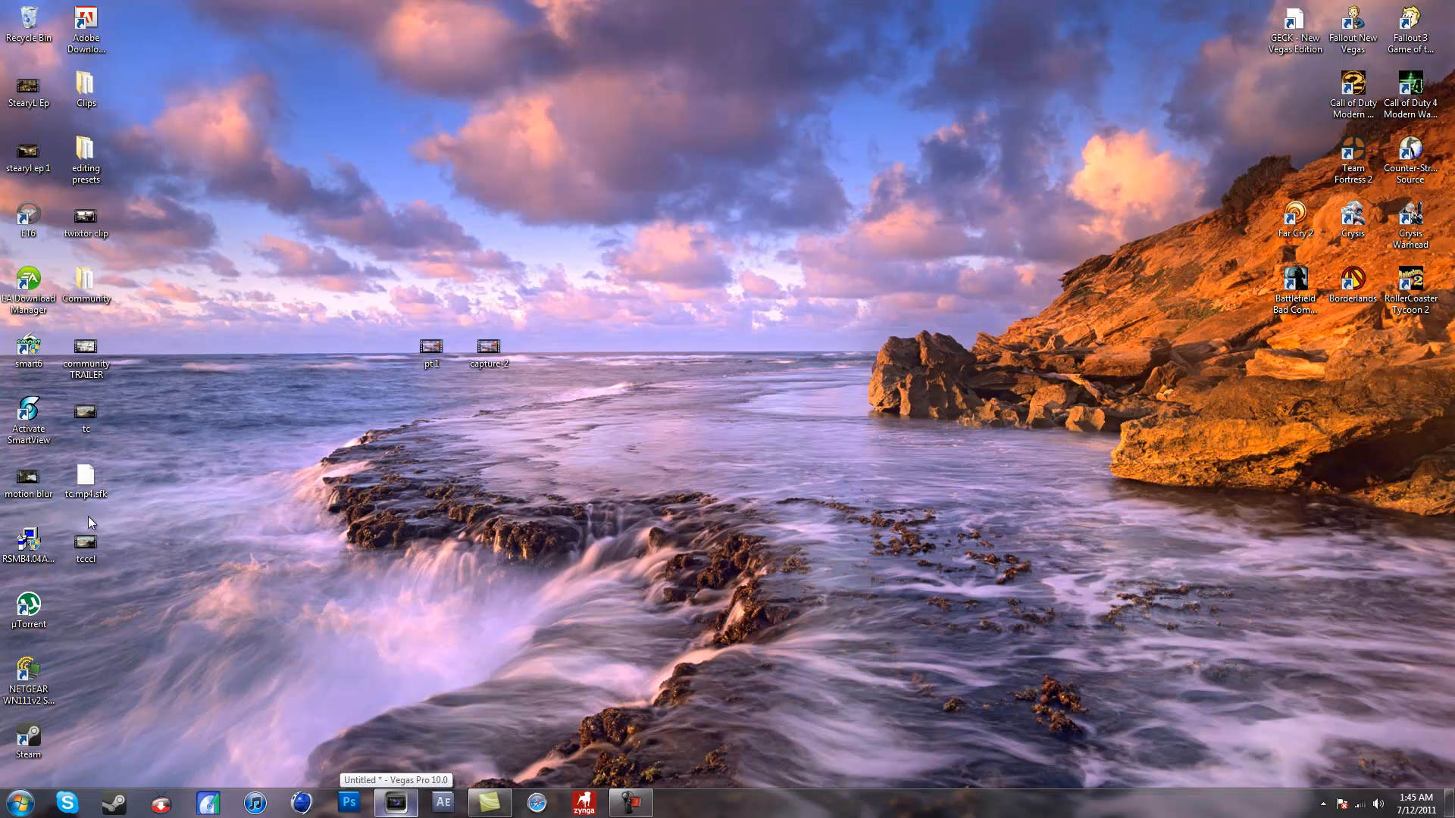
# Play the community TRAILER video, skip to about 01:11, examine the round winning kill effect around 01:20, and close the player
pyautogui.doubleClick(104, 374)
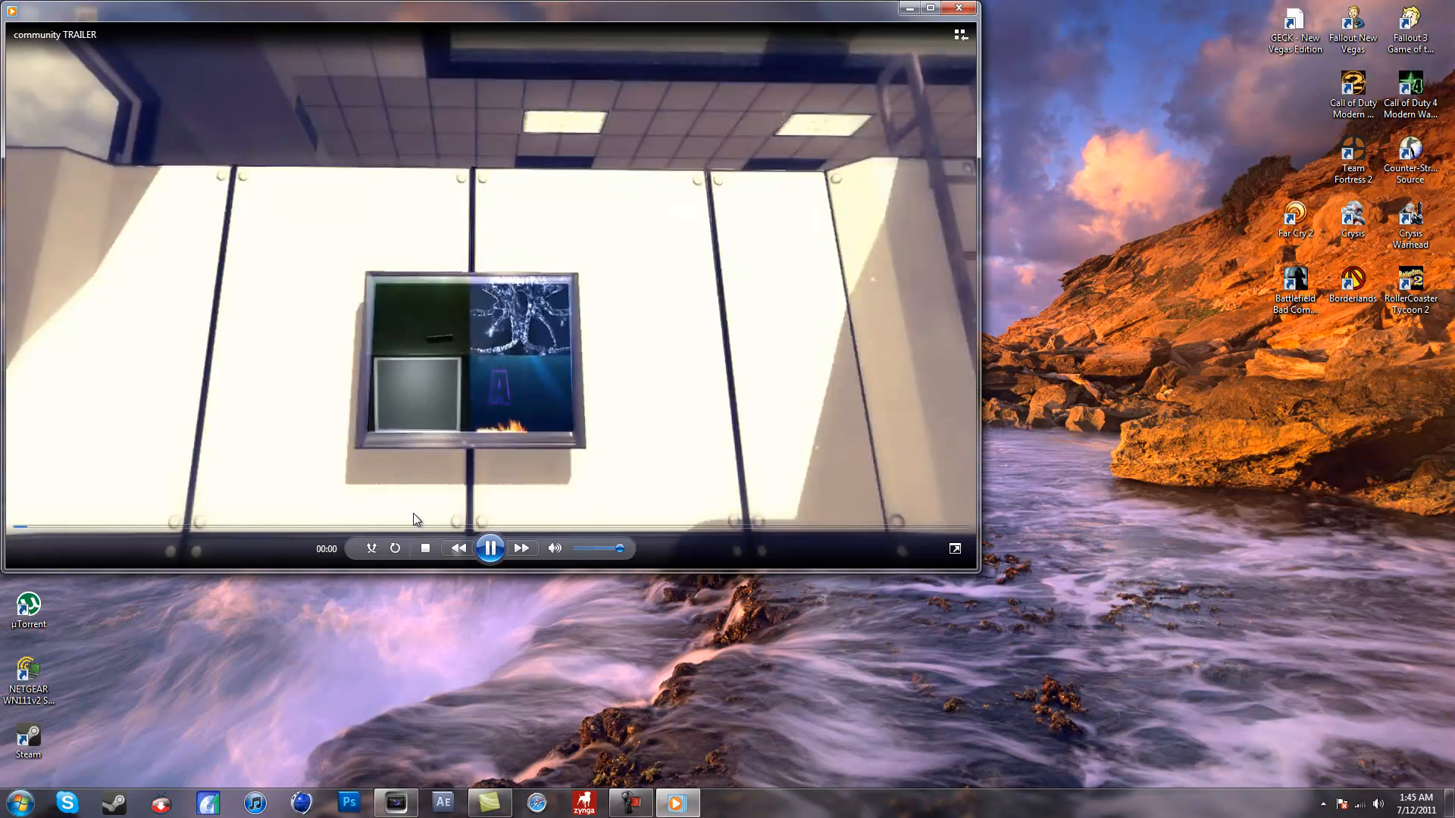
pyautogui.click(487, 551)
pyautogui.click(798, 528)
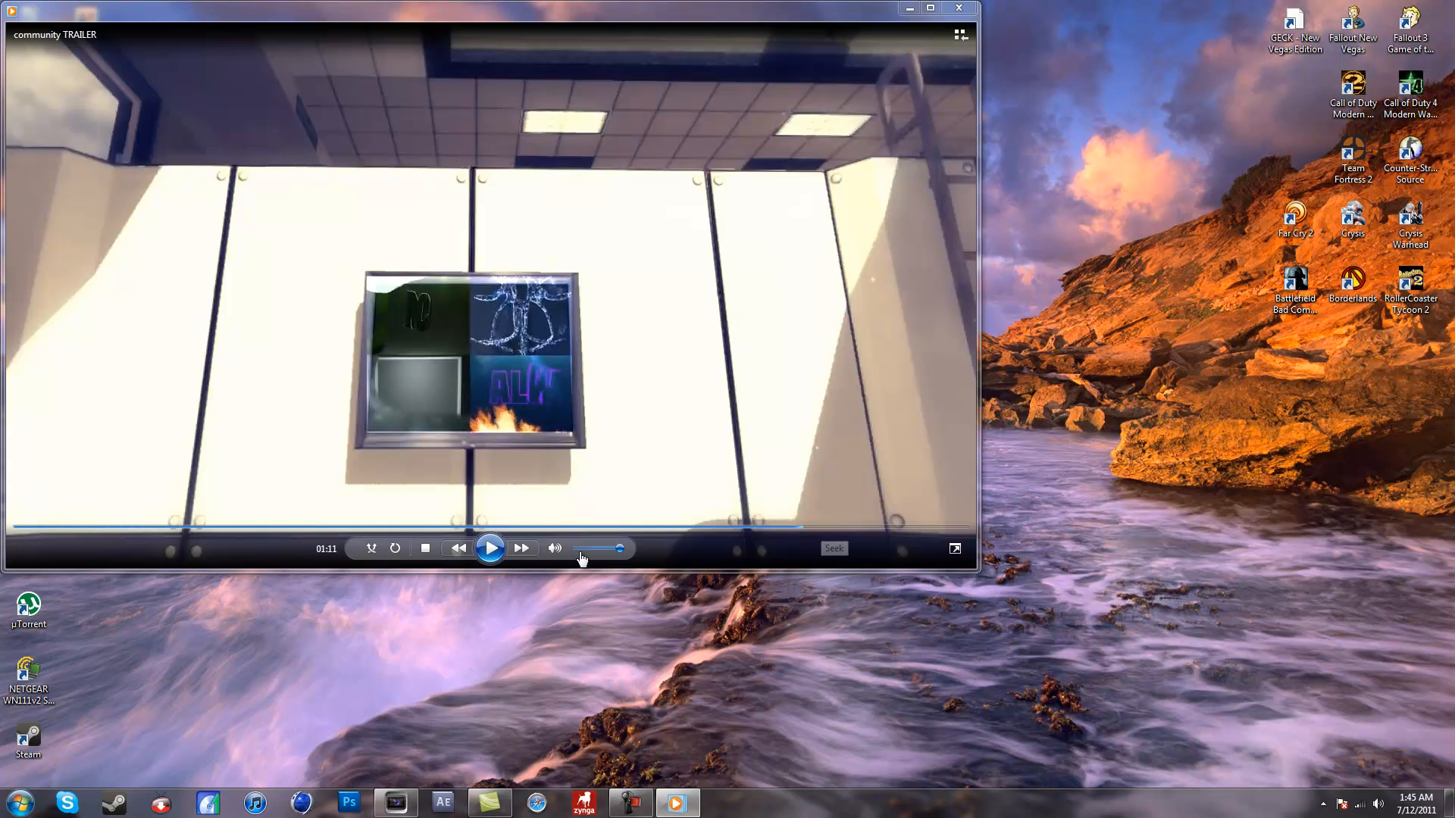
pyautogui.click(494, 550)
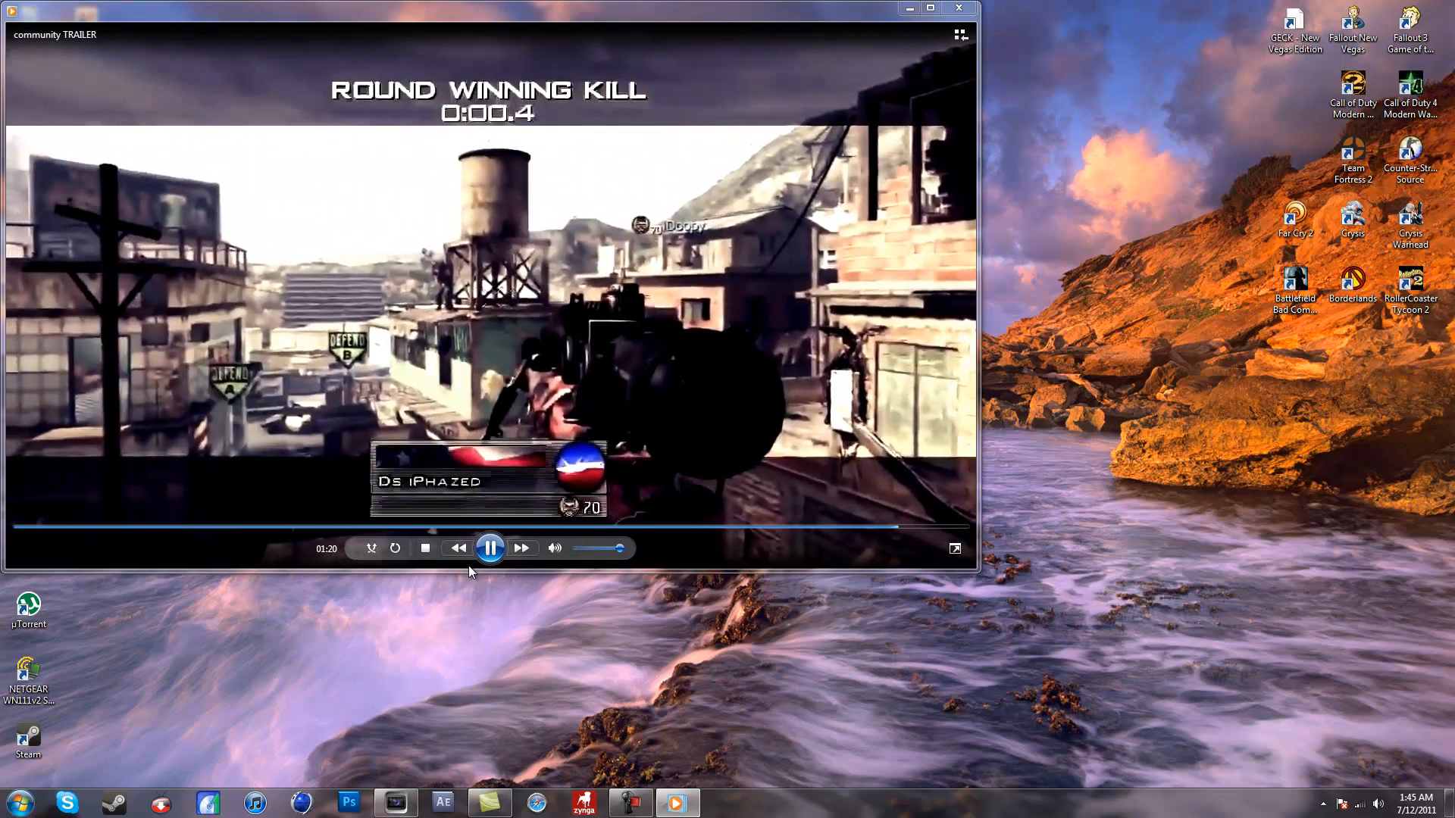
pyautogui.click(489, 550)
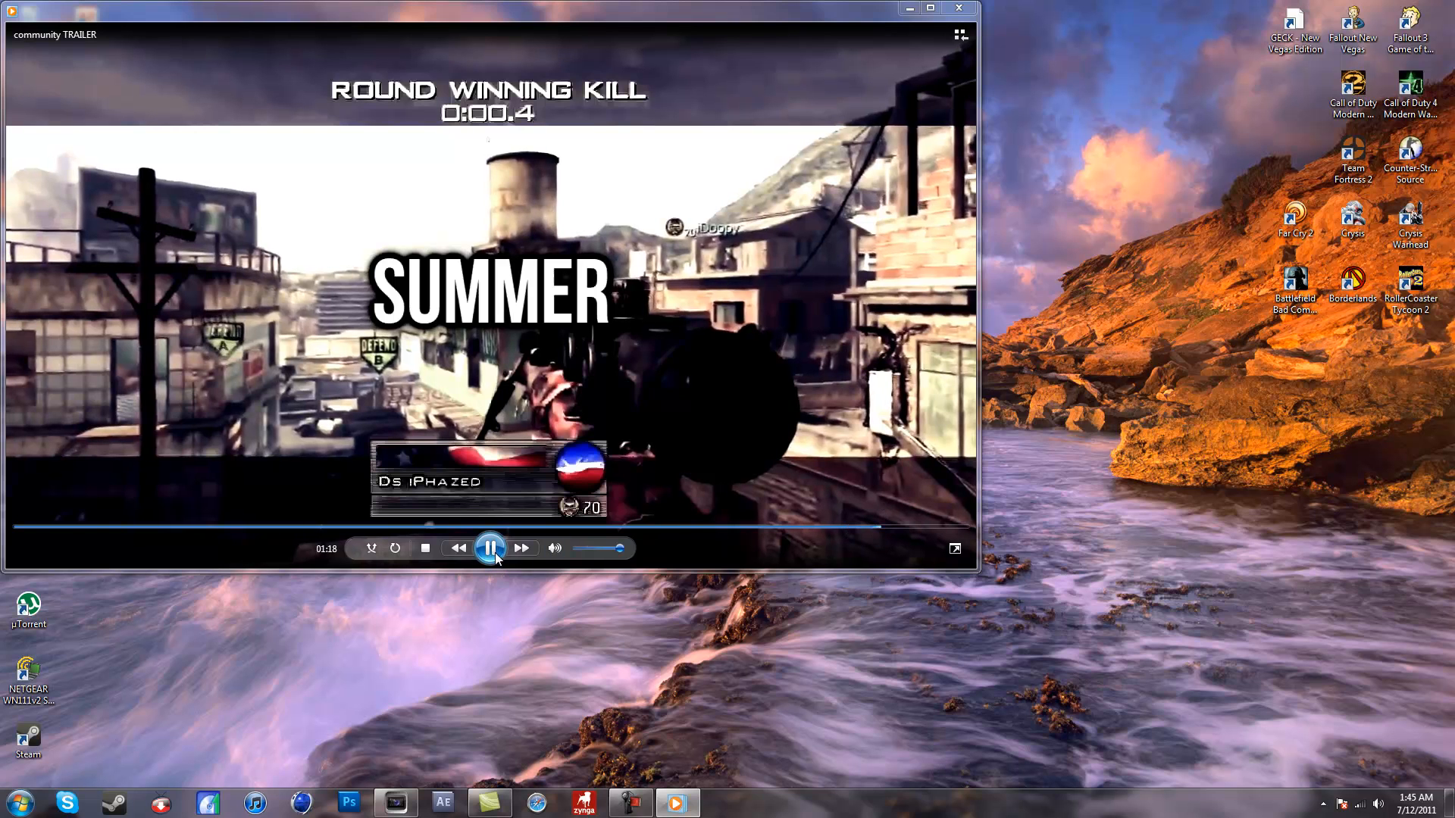
pyautogui.click(491, 548)
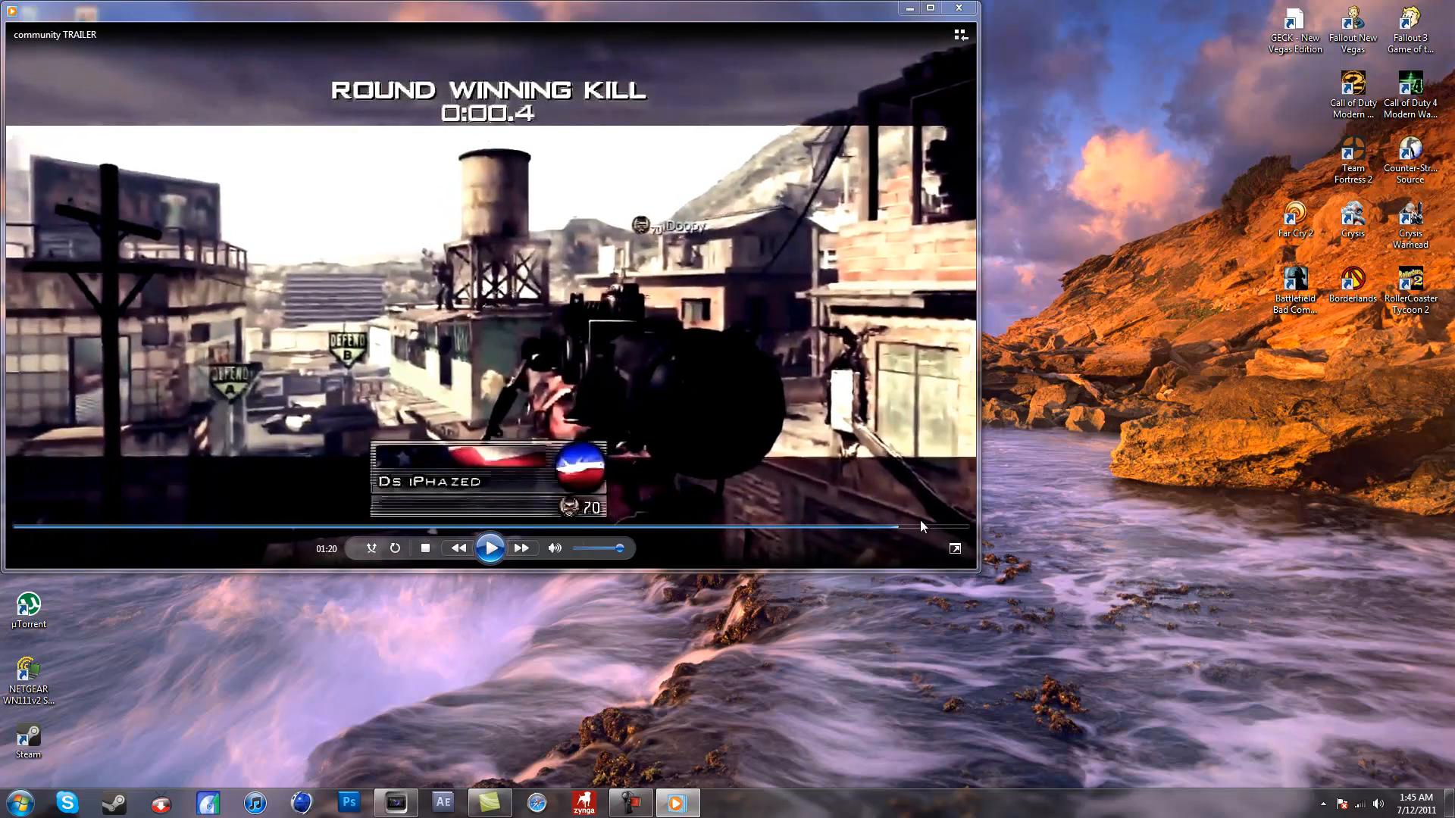
pyautogui.click(504, 549)
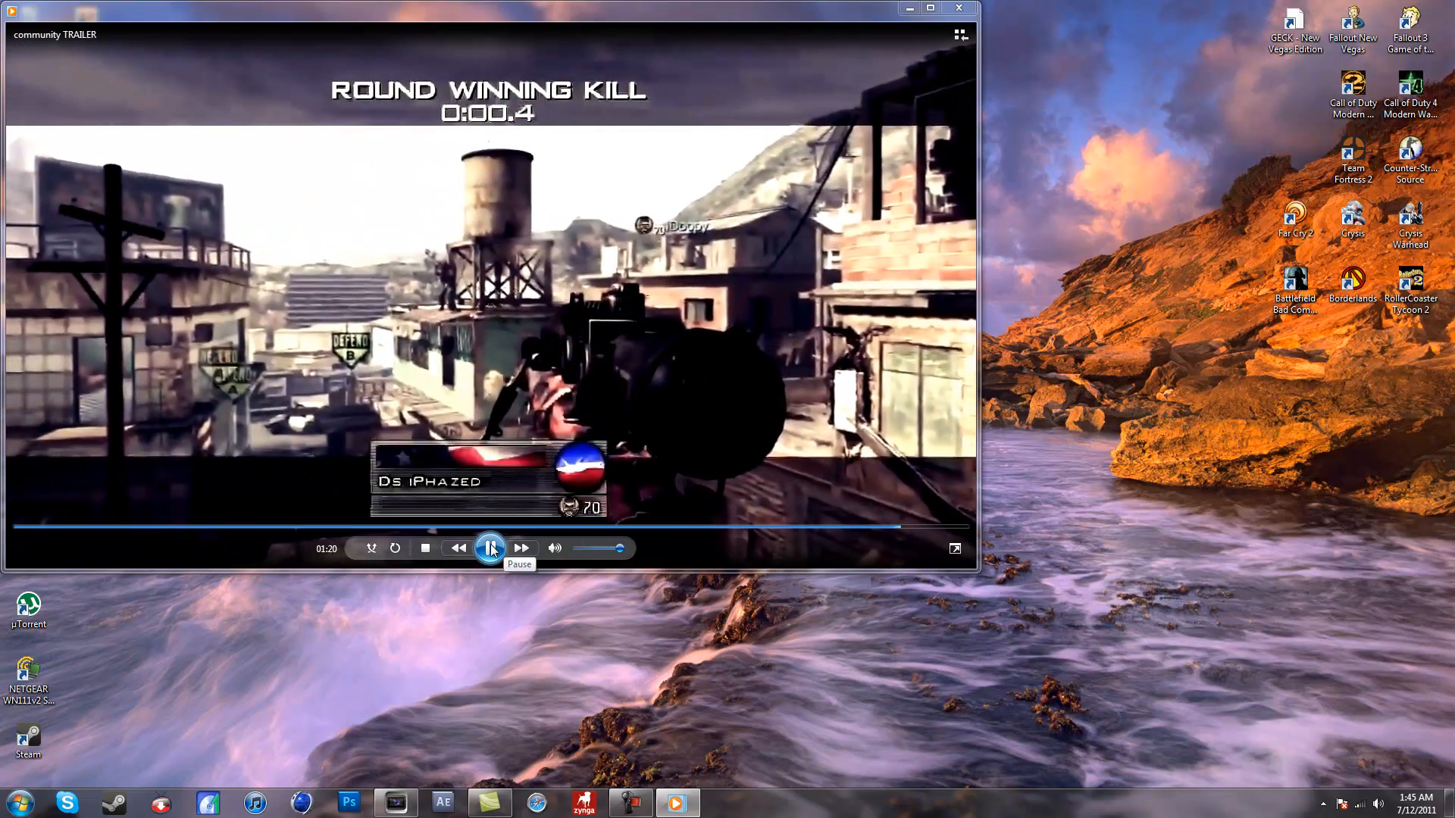
pyautogui.click(505, 549)
pyautogui.click(958, 9)
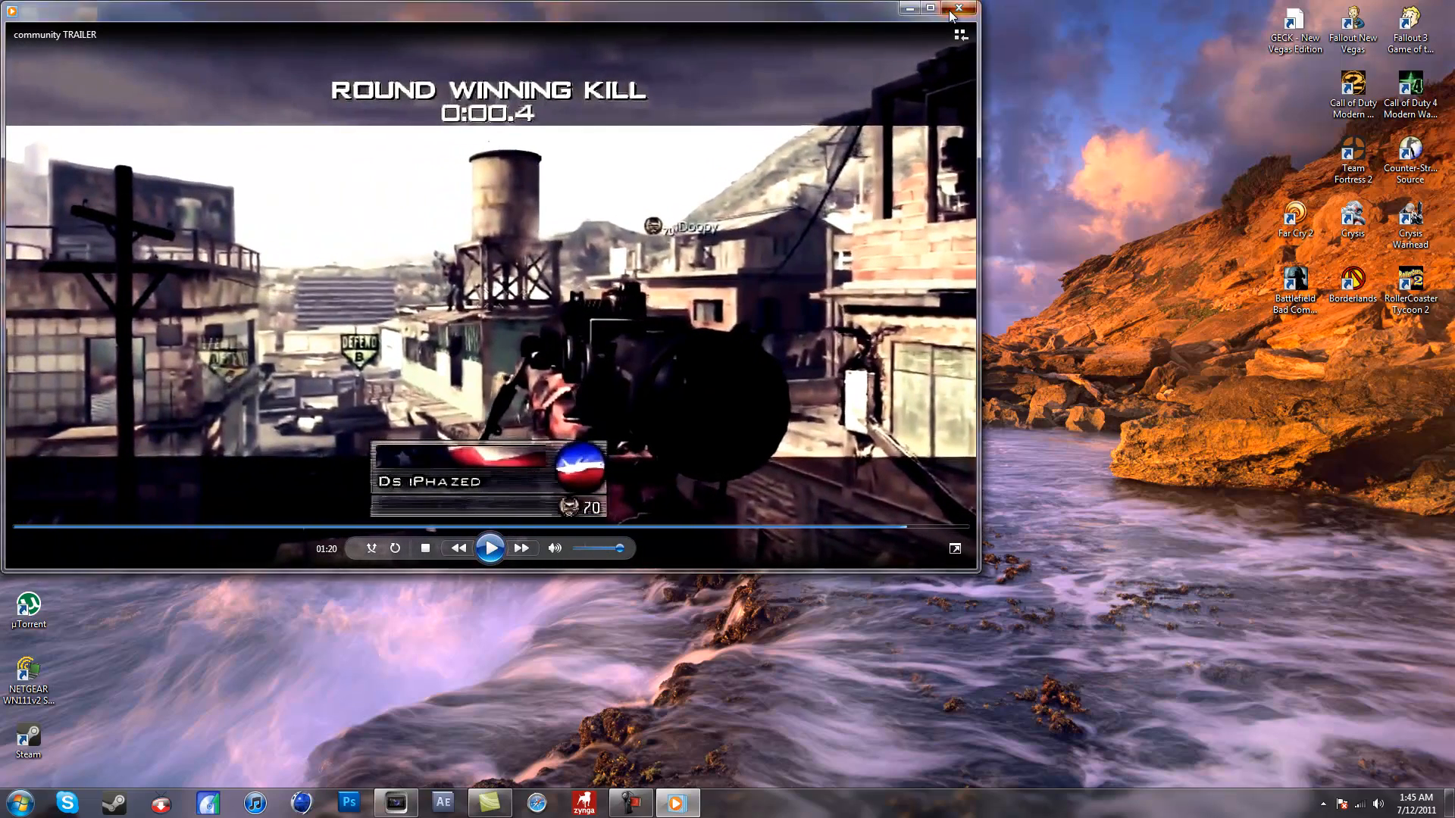
pyautogui.click(411, 813)
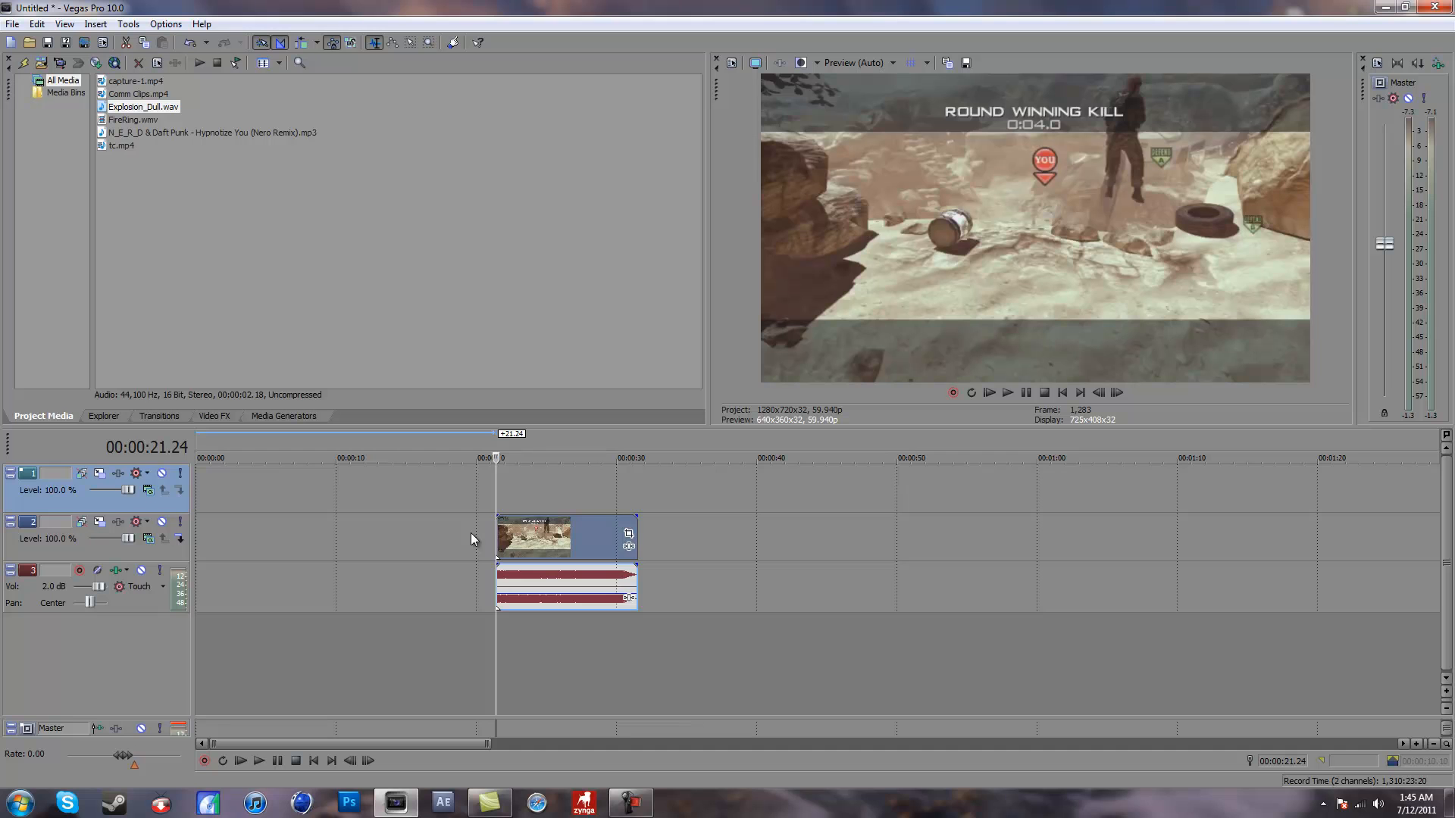
pyautogui.click(1391, 7)
# Play the stearyl ep 1 video near its round winning kill at about 01:17 and close the player
pyautogui.doubleClick(28, 152)
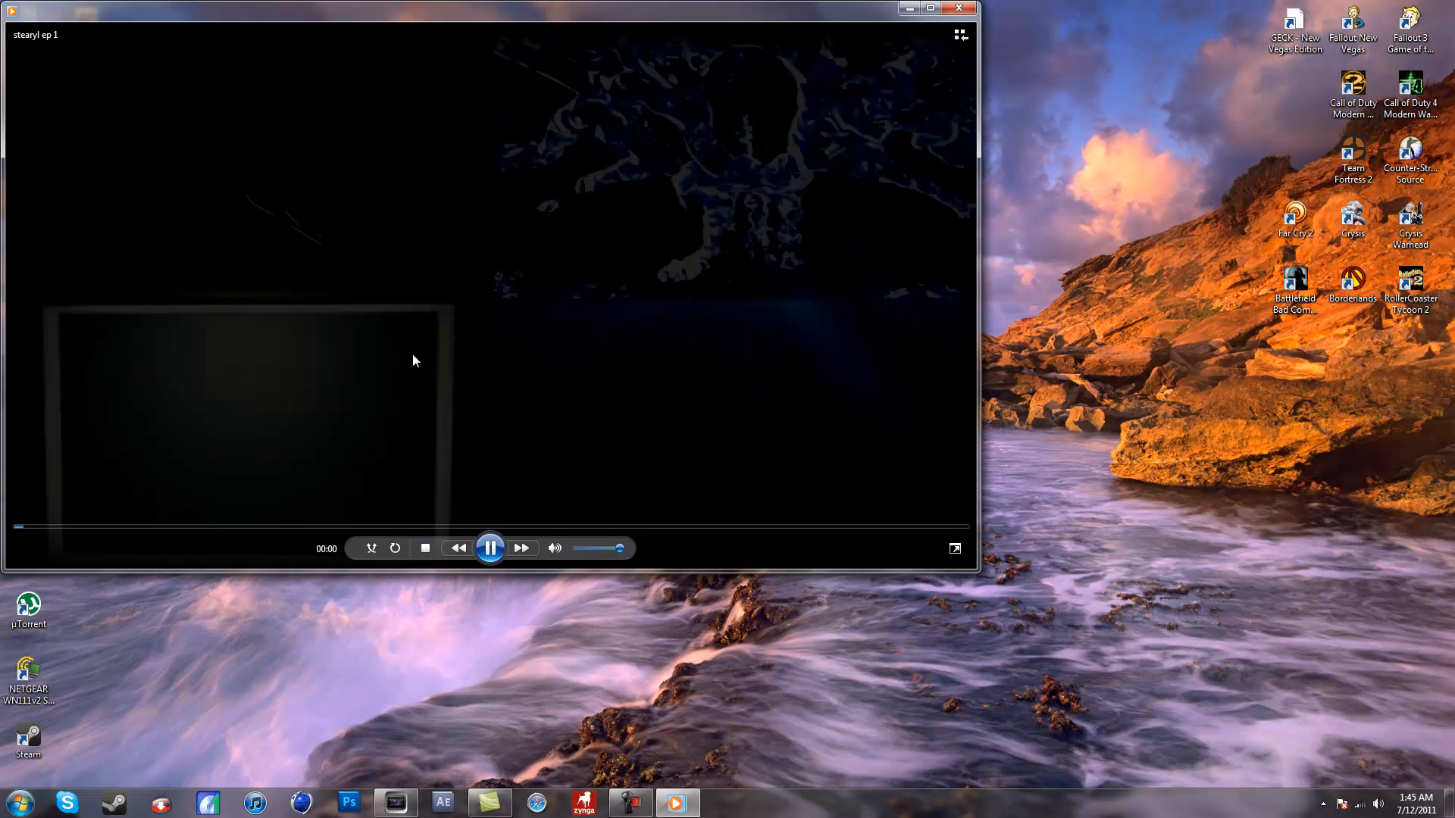
pyautogui.click(871, 529)
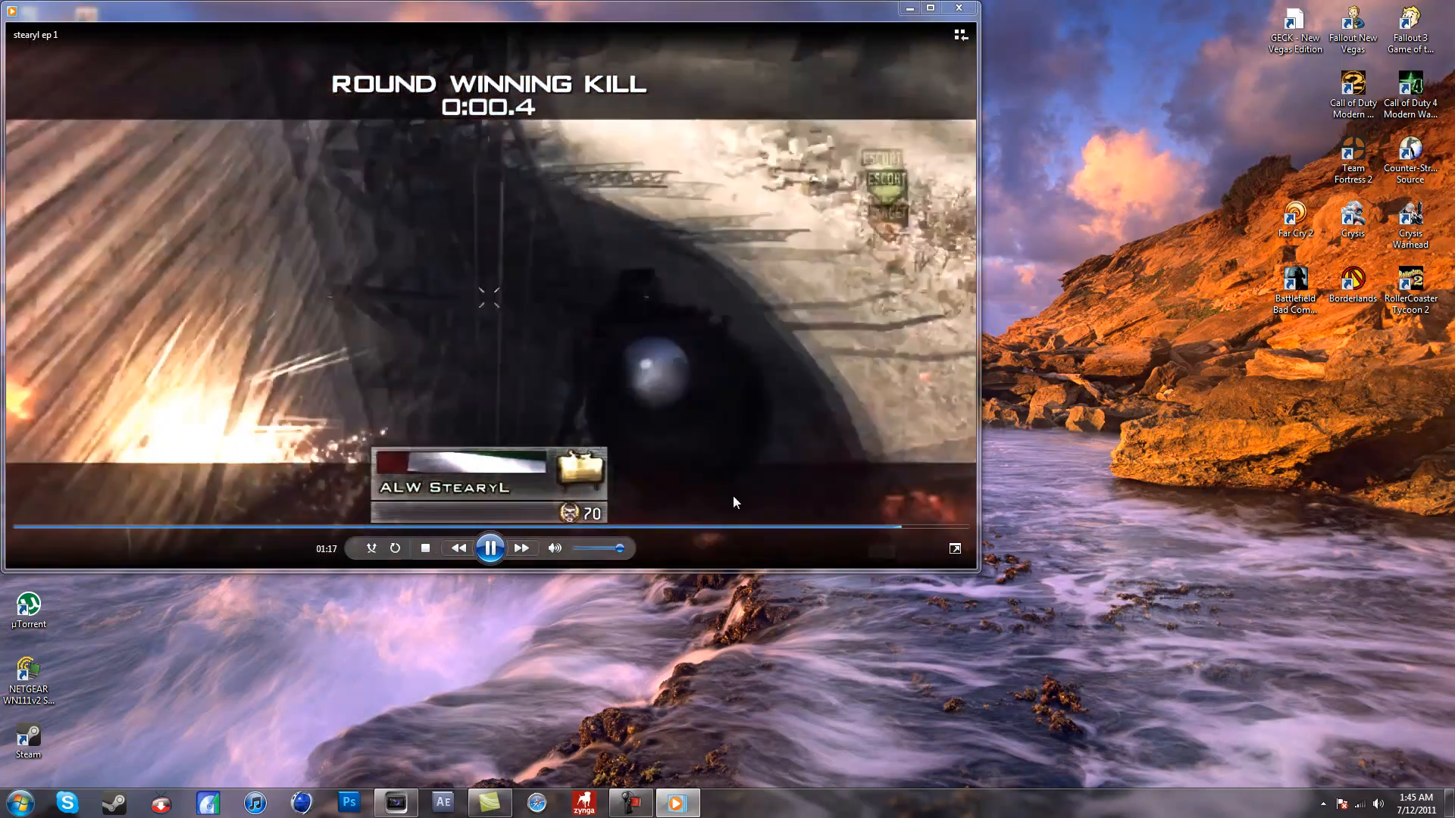
pyautogui.hotkey('alt', 'F4')
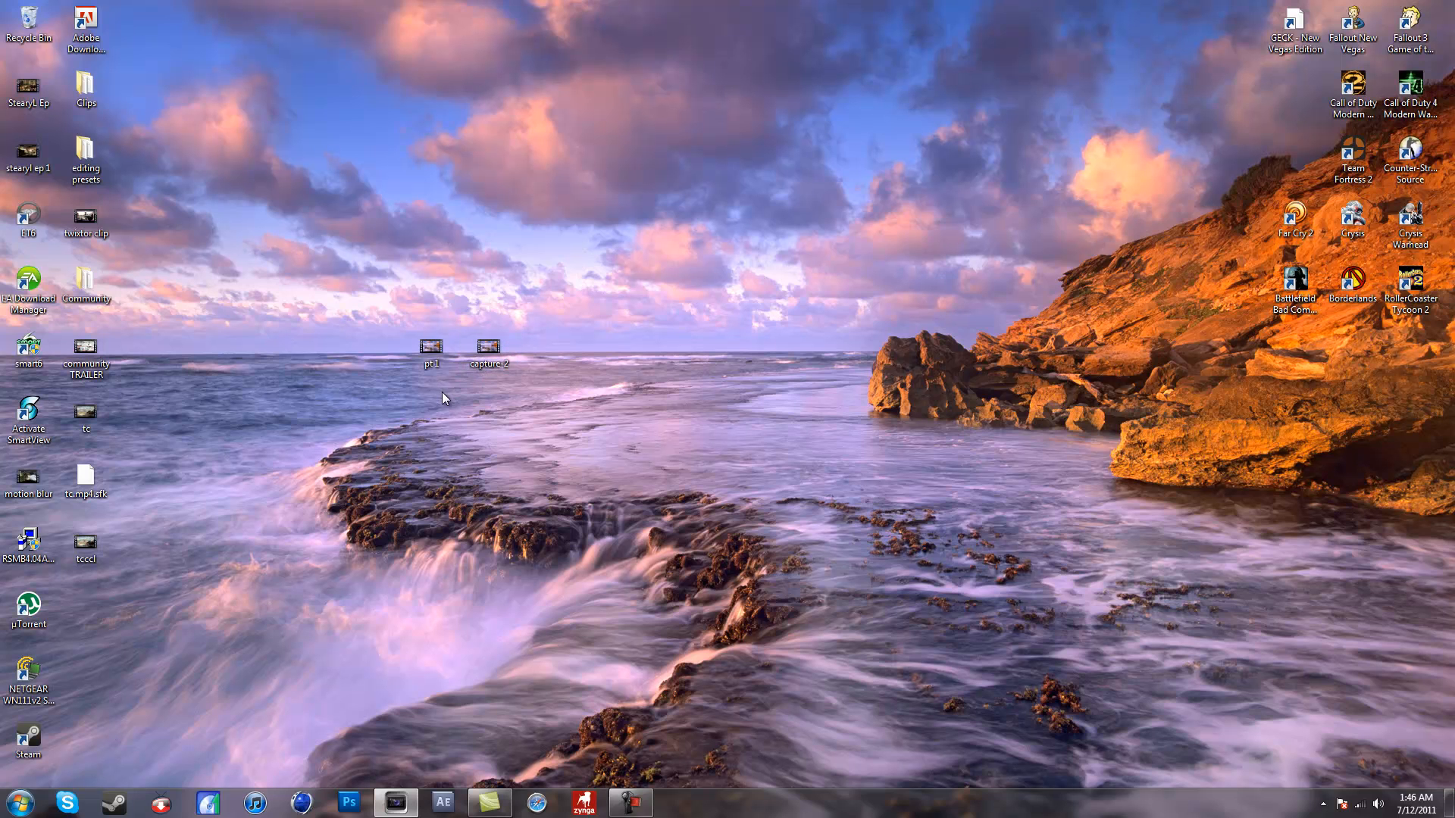
# Switch to Vegas Pro and review the resample setting in the gameplay clip's video event properties
pyautogui.click(396, 803)
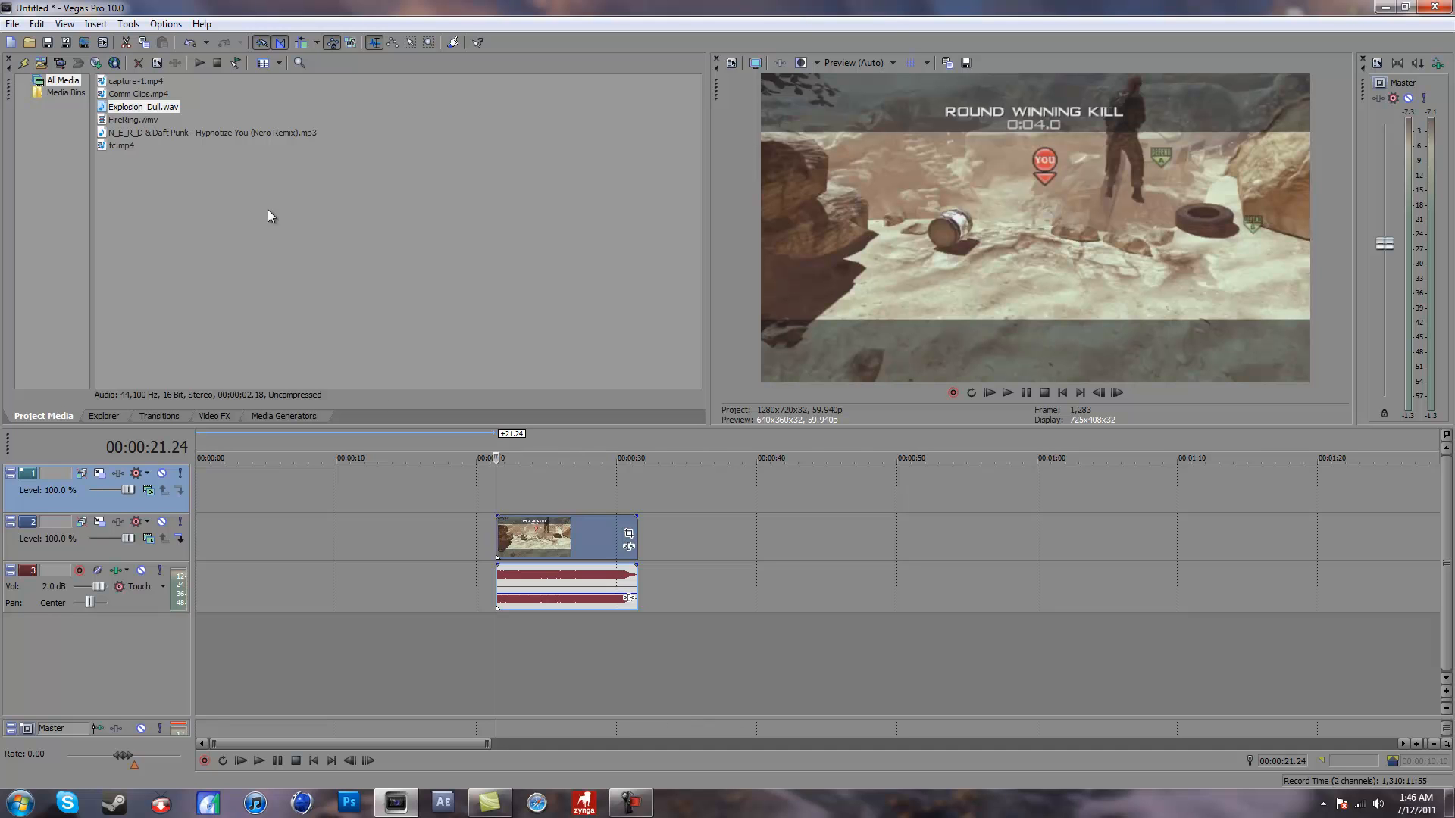
pyautogui.rightClick(590, 530)
pyautogui.click(606, 521)
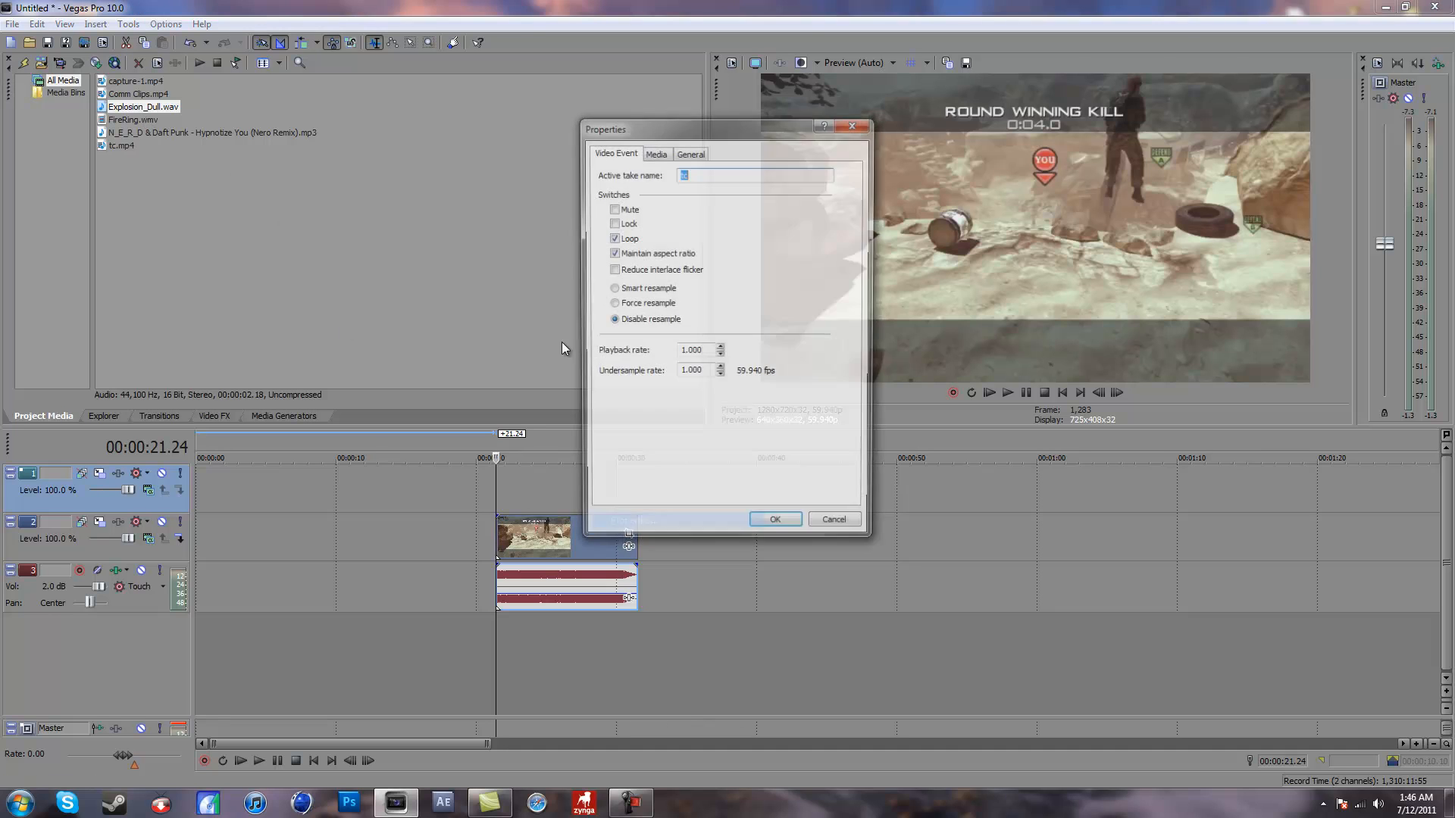
pyautogui.click(778, 538)
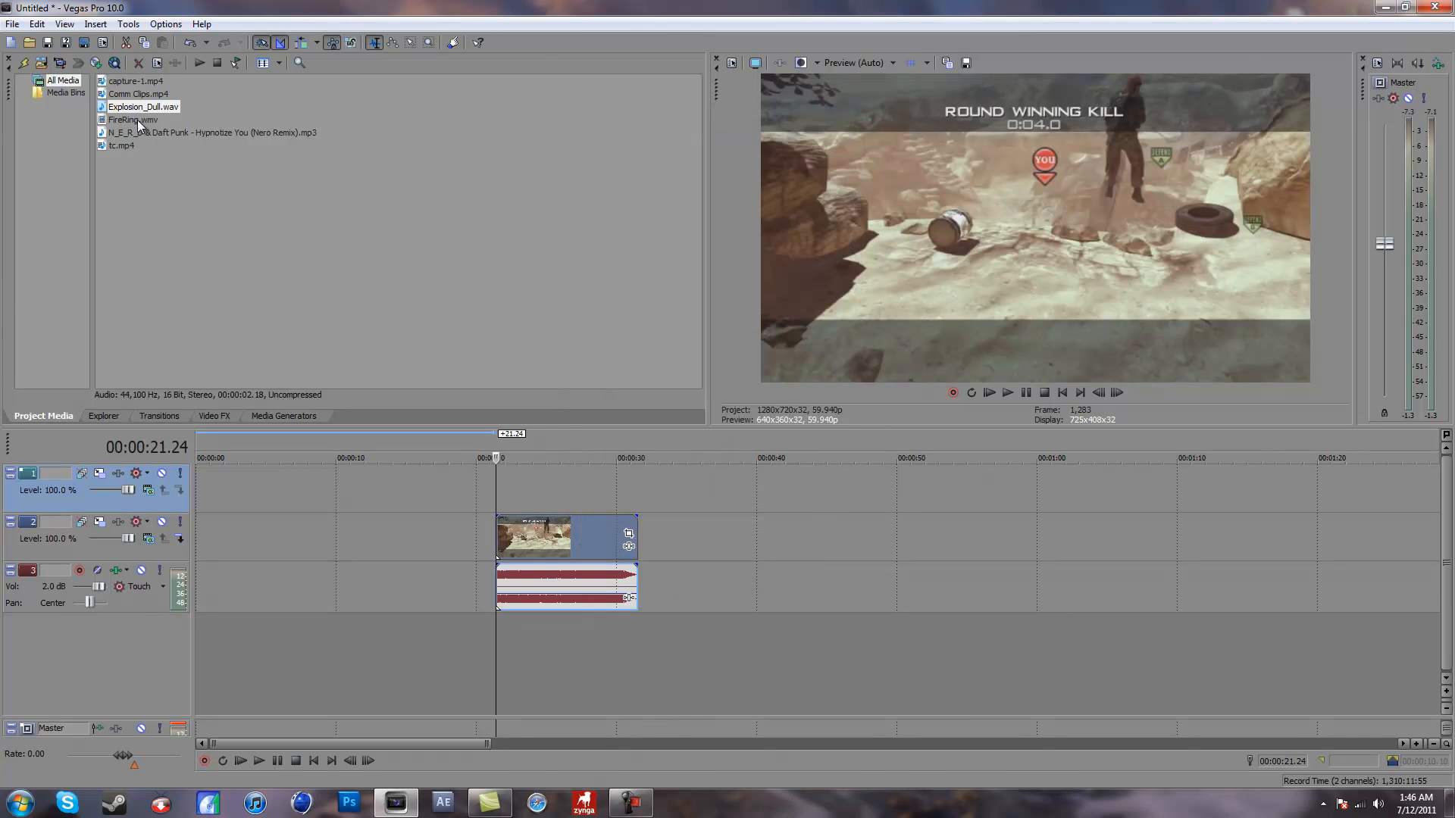
# Move the clip's audio to a new track below and place Explosion_Dull.wav on the vacated audio track 3
pyautogui.moveTo(529, 577); pyautogui.dragTo(534, 621)
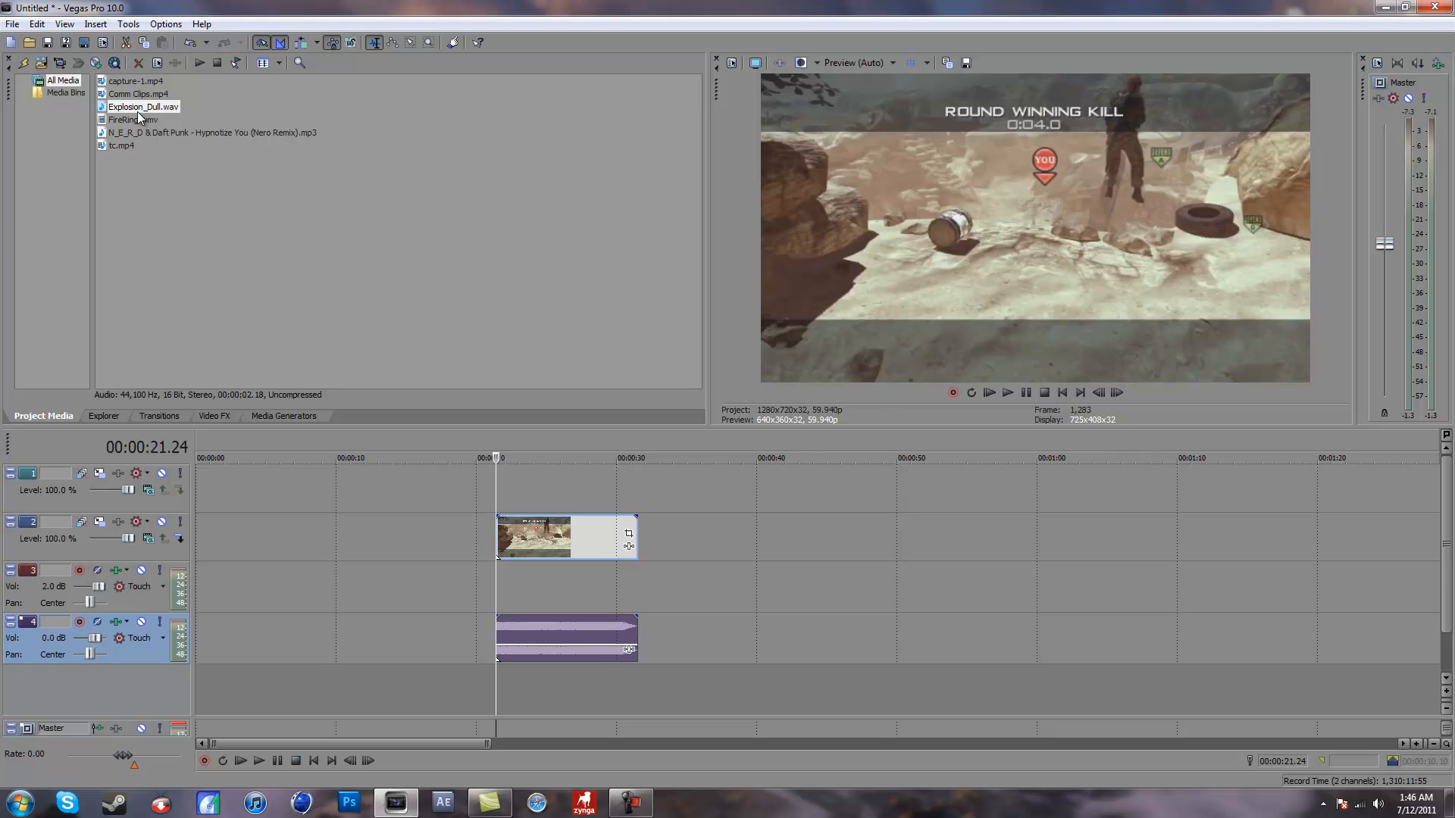
pyautogui.moveTo(140, 110); pyautogui.dragTo(552, 588)
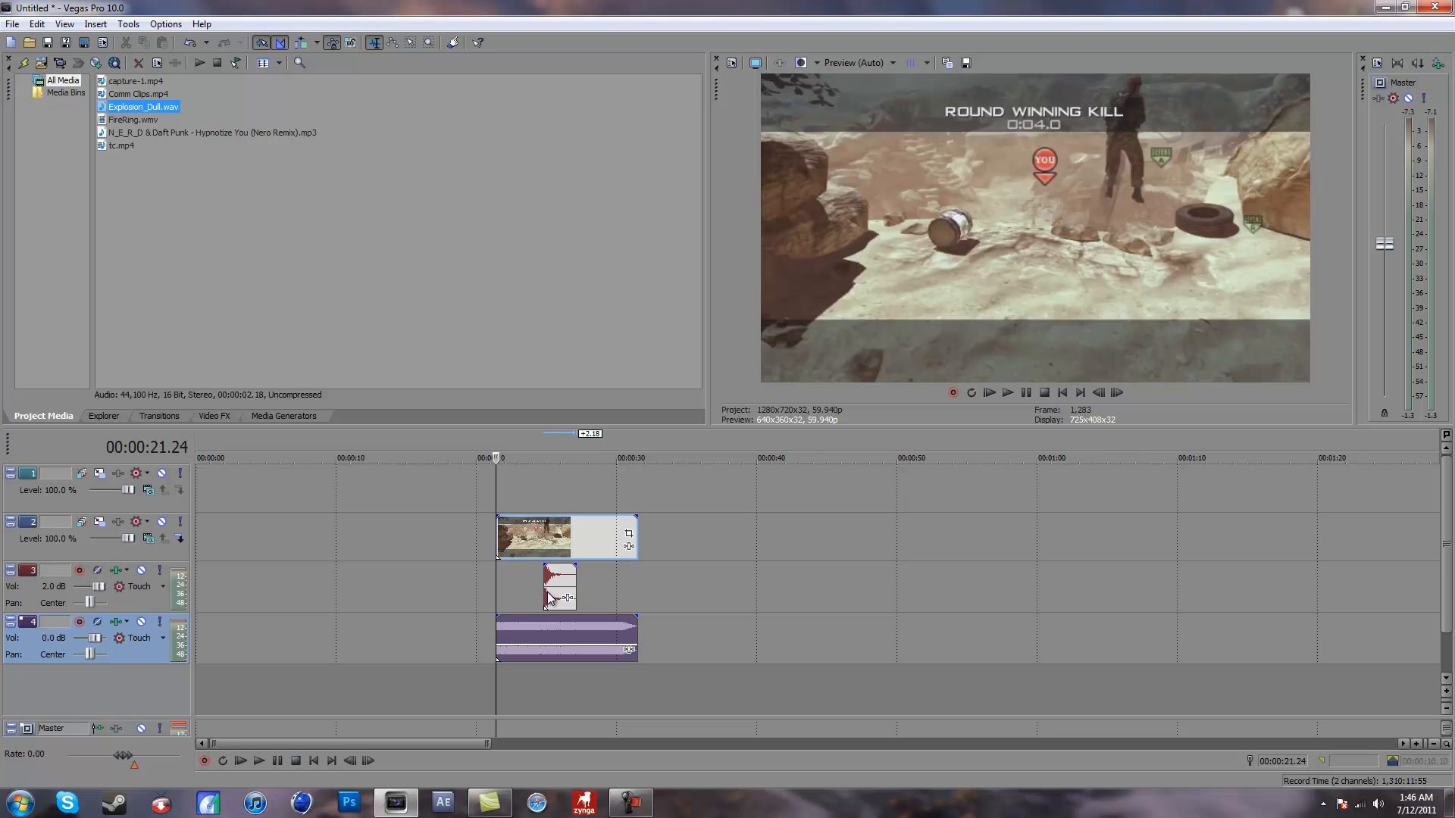
pyautogui.click(549, 627)
pyautogui.scroll(4, 564, 621)
pyautogui.scroll(3, 564, 629)
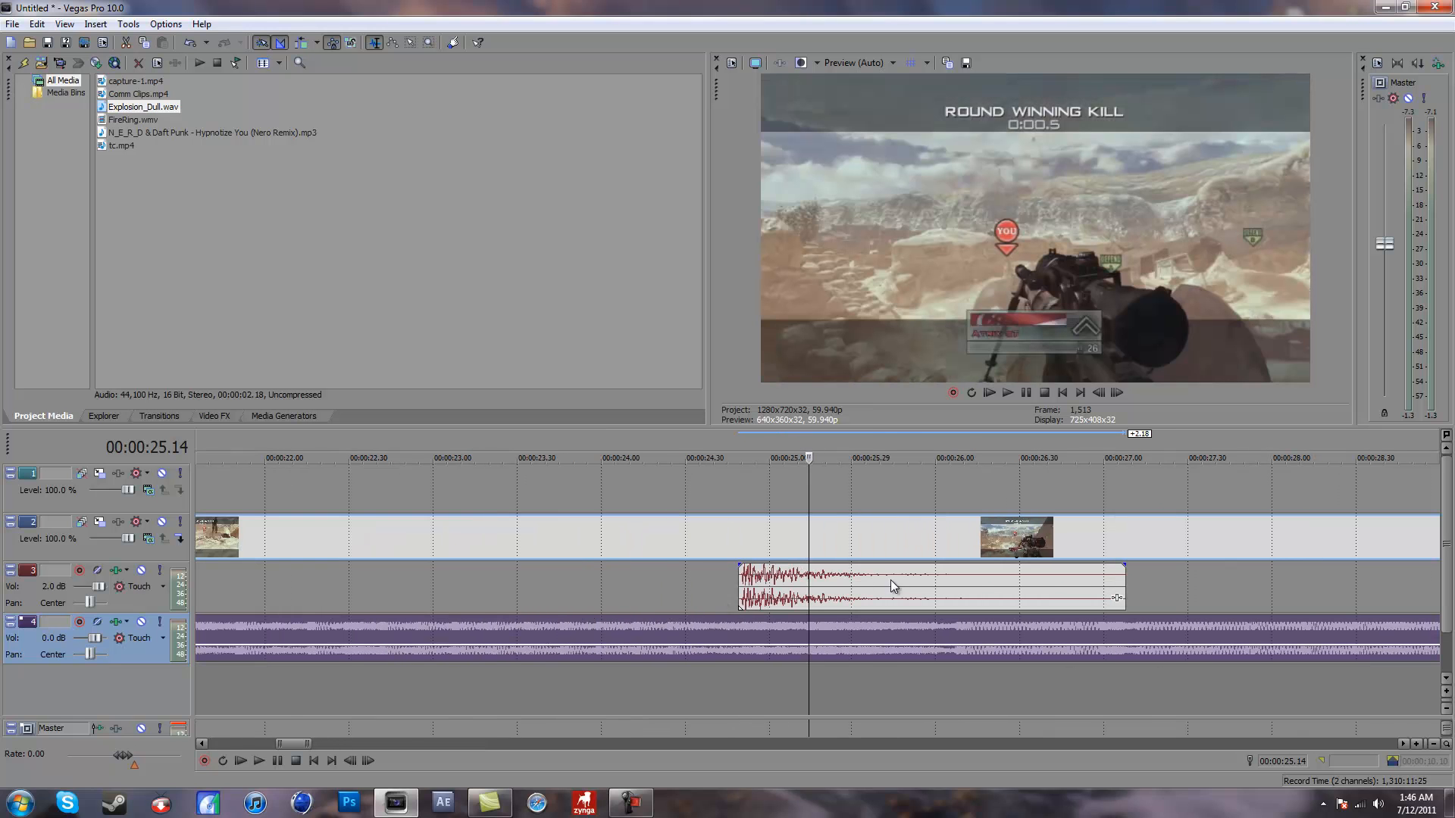
pyautogui.moveTo(958, 584); pyautogui.dragTo(1357, 599)
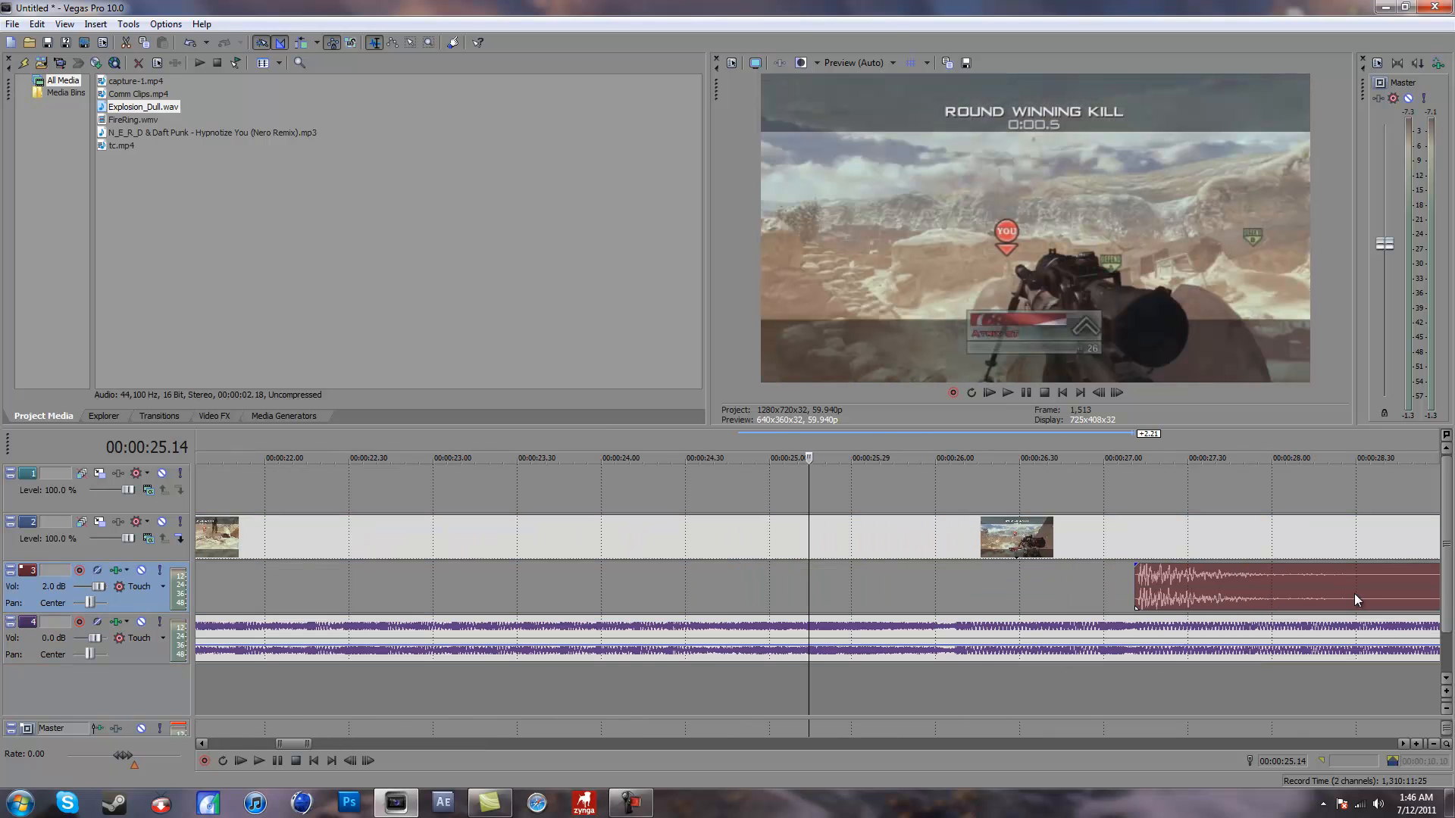
# Locate the gunshot frame at 00:00:26.09 and move the explosion sound on track 3 to line up with it
pyautogui.click(956, 649)
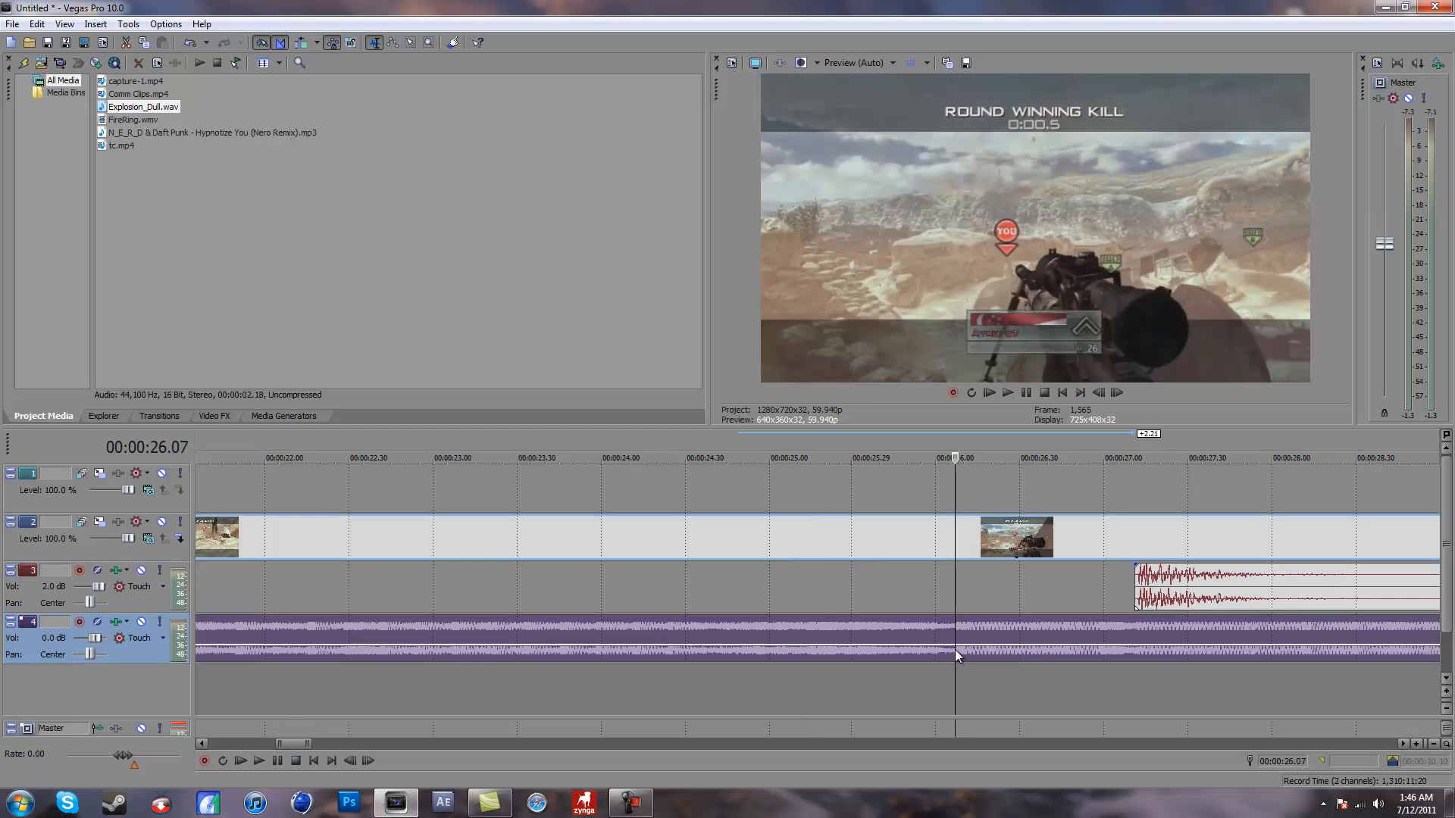
pyautogui.press('Right')
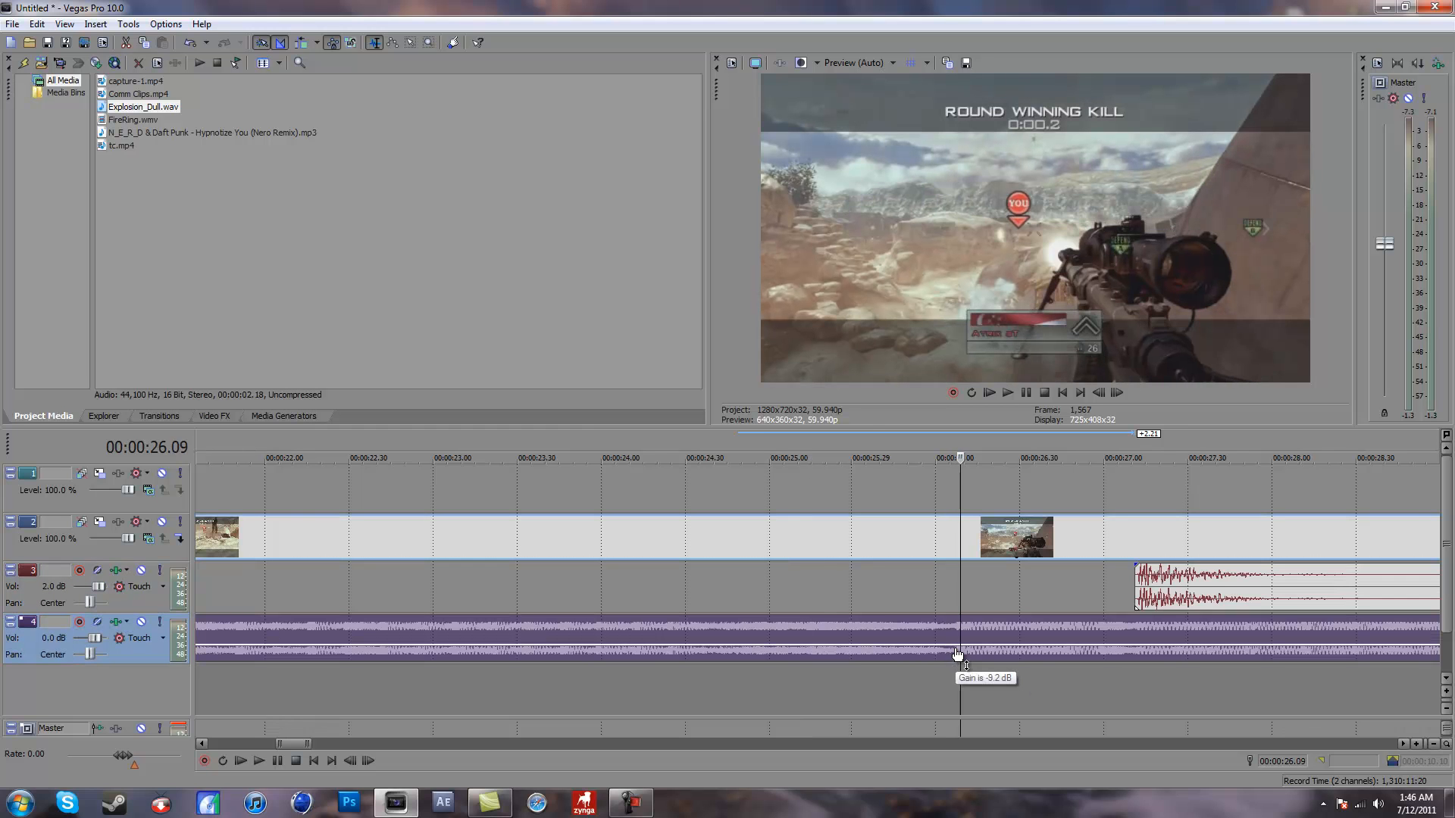
pyautogui.press('Left')
pyautogui.press('Right')
pyautogui.scroll(10, 1038, 639)
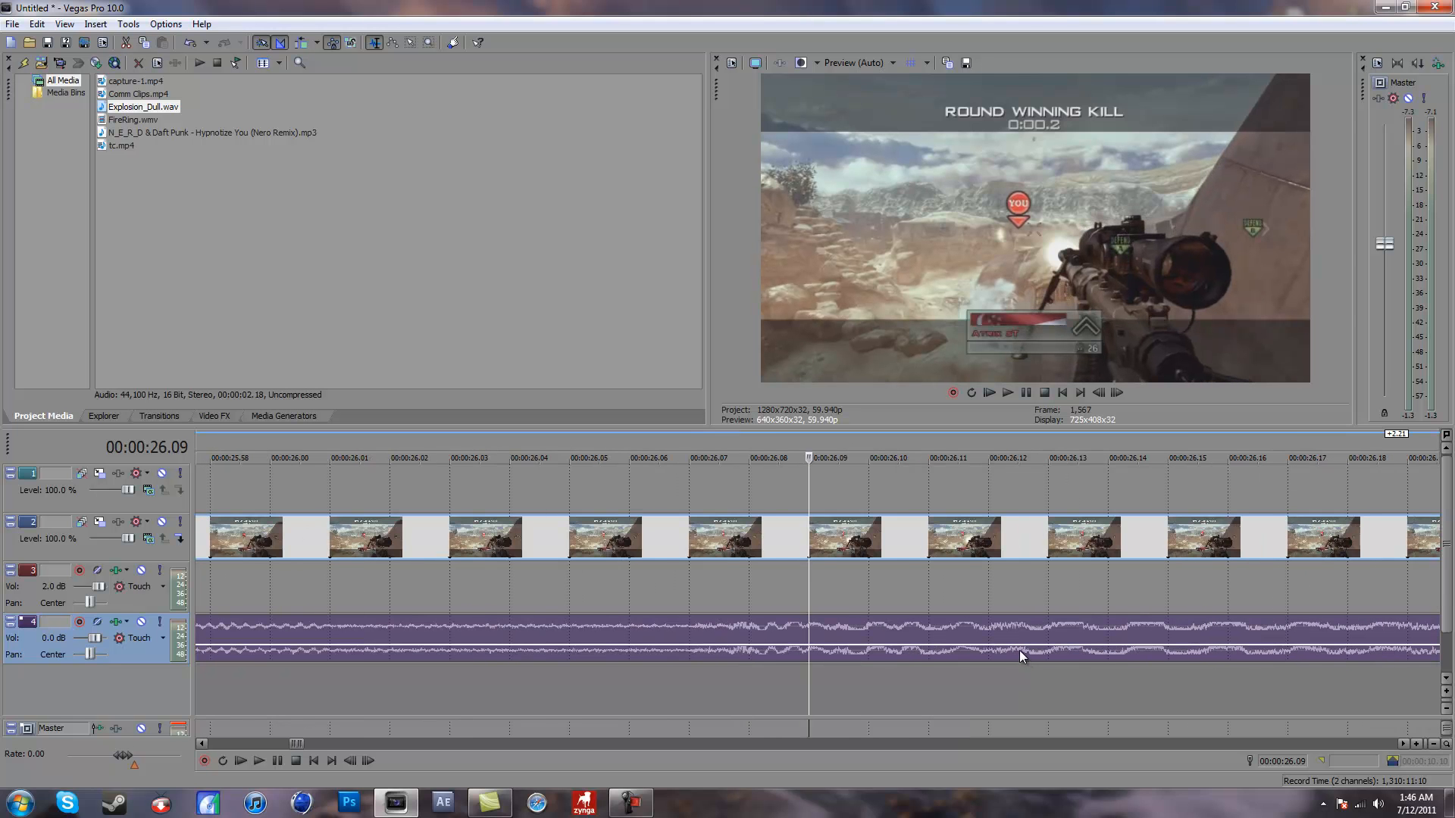
pyautogui.scroll(-5, 932, 638)
pyautogui.scroll(-5, 927, 638)
pyautogui.moveTo(979, 593); pyautogui.dragTo(869, 588)
pyautogui.scroll(6, 871, 587)
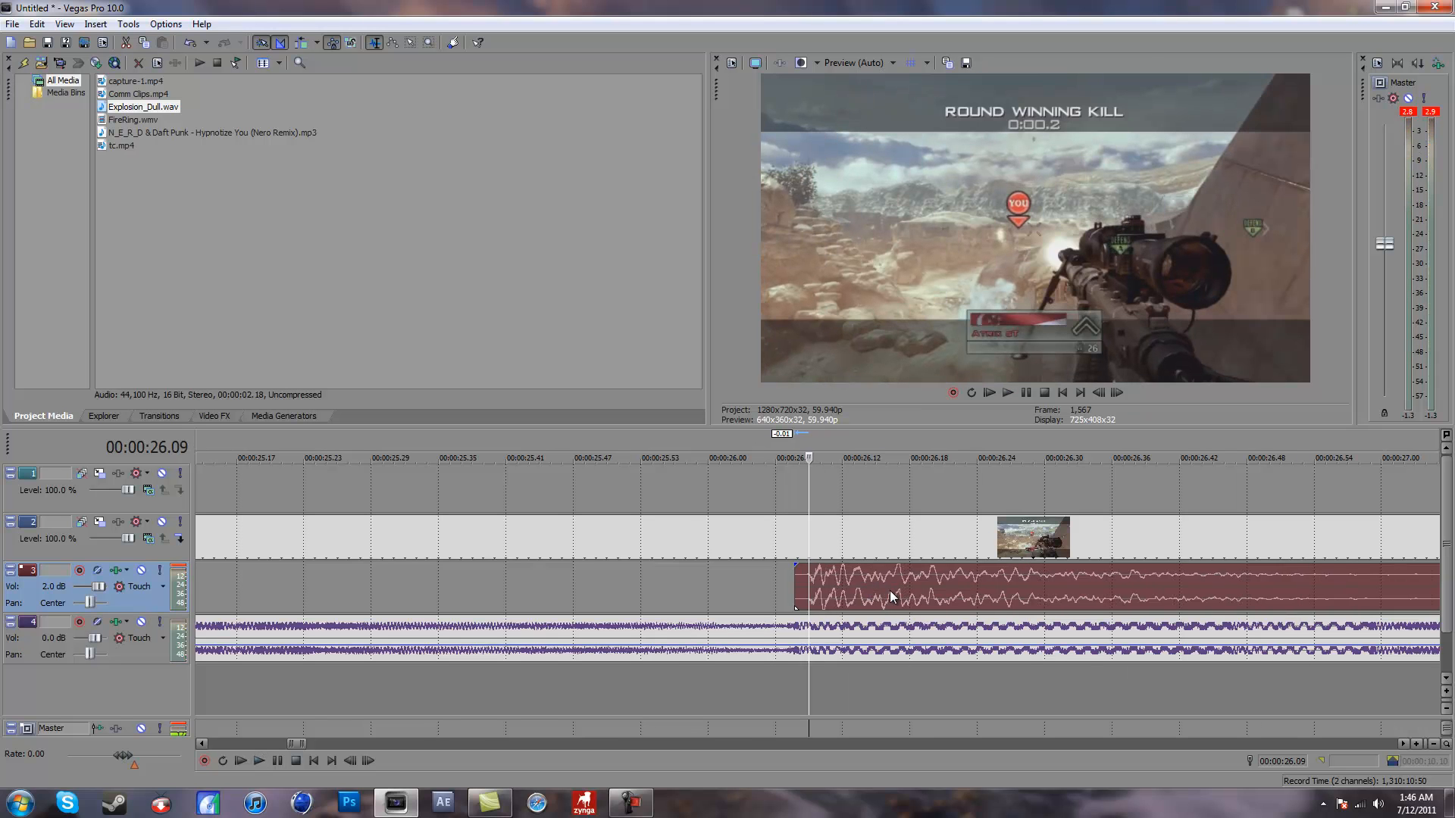
pyautogui.scroll(-5, 889, 596)
pyautogui.scroll(-3, 890, 590)
# Play the timeline from 00:00:25.12 to check the explosion sound against the gunshot
pyautogui.click(756, 587)
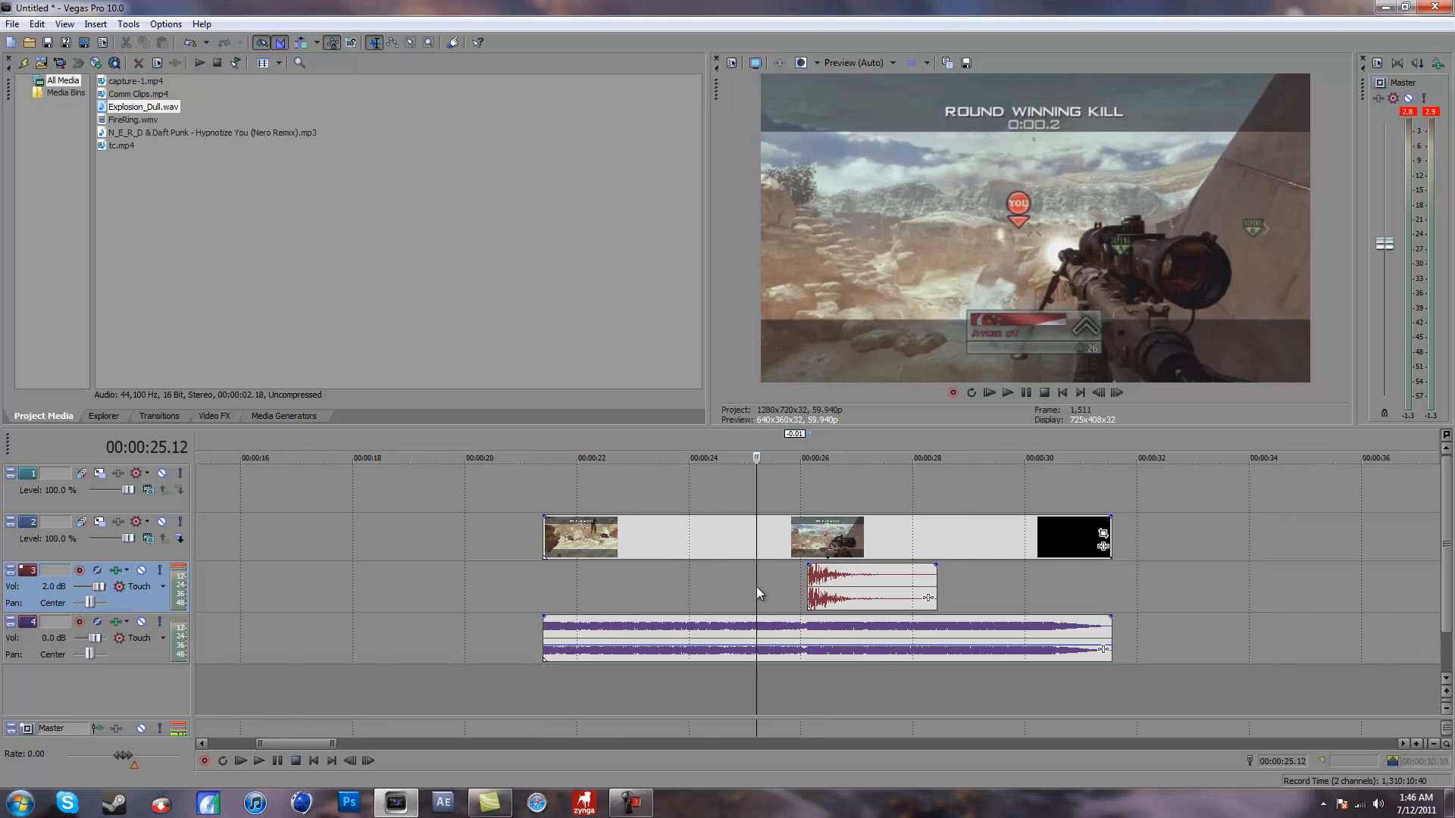
pyautogui.press('space')
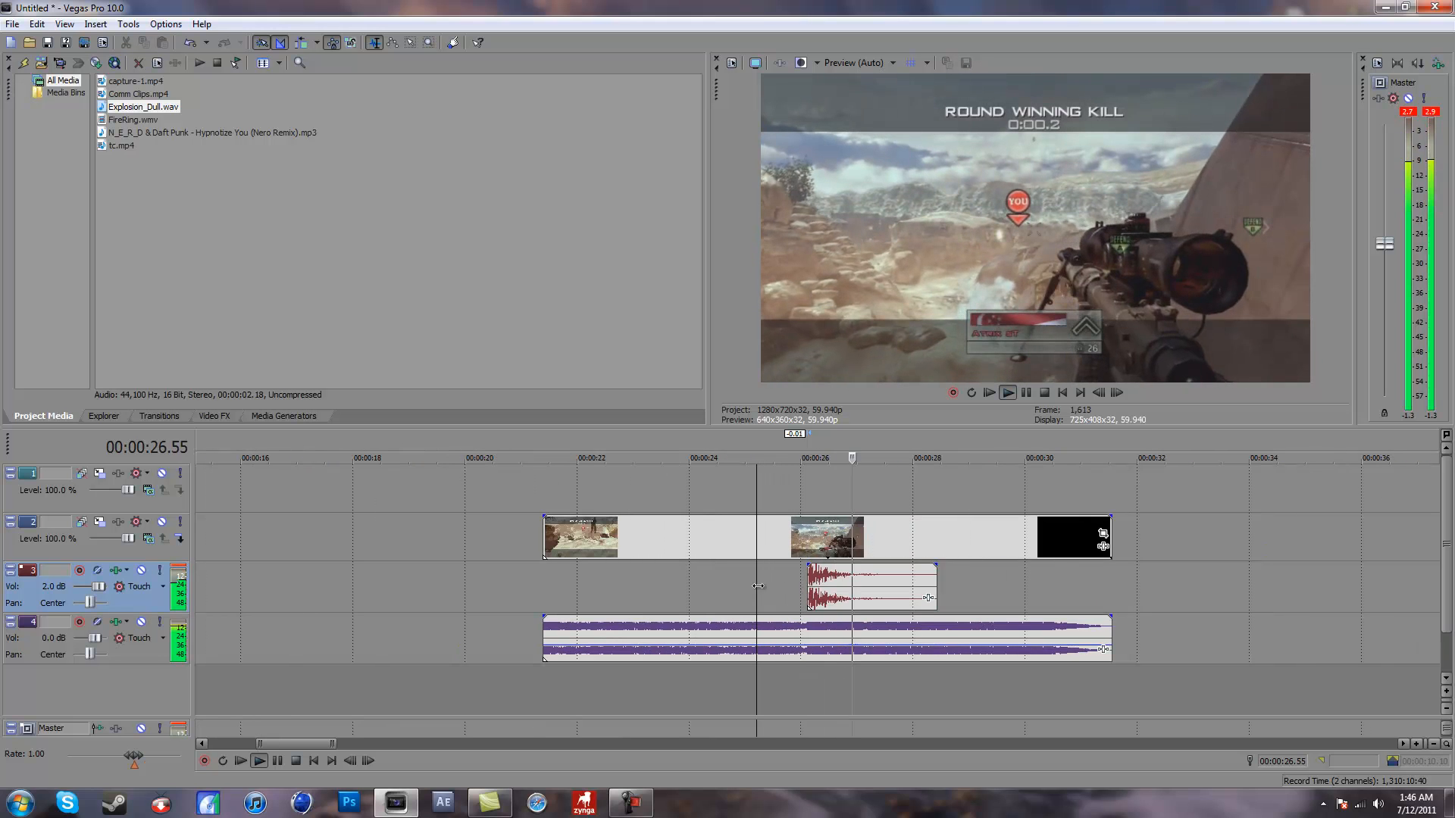
pyautogui.press('space')
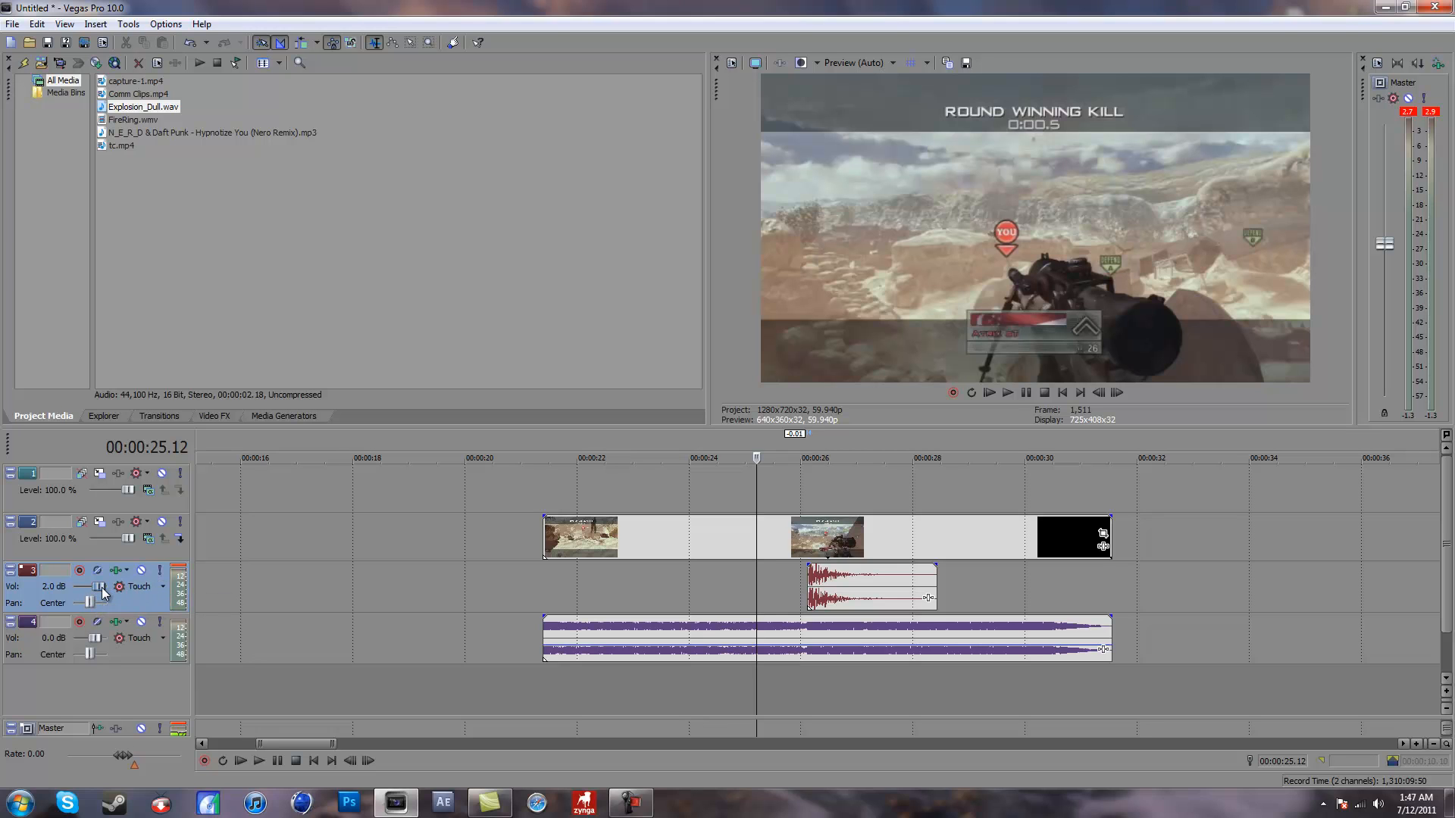
# Raise the volume of audio track 3 to 9.9 dB and play the clip from its start at 00:00:21.24
pyautogui.moveTo(109, 593); pyautogui.dragTo(110, 593)
pyautogui.click(543, 588)
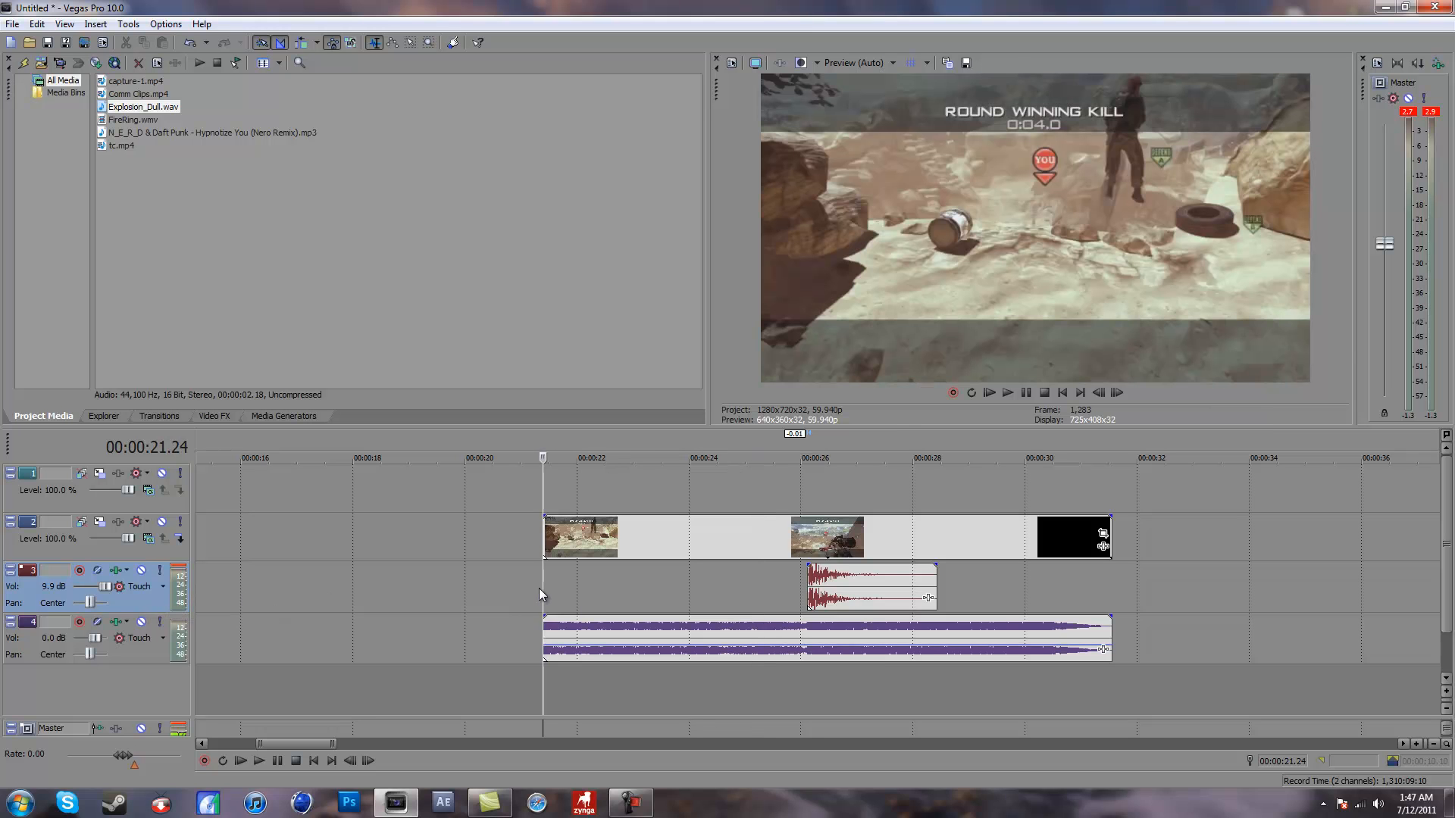
pyautogui.press('space')
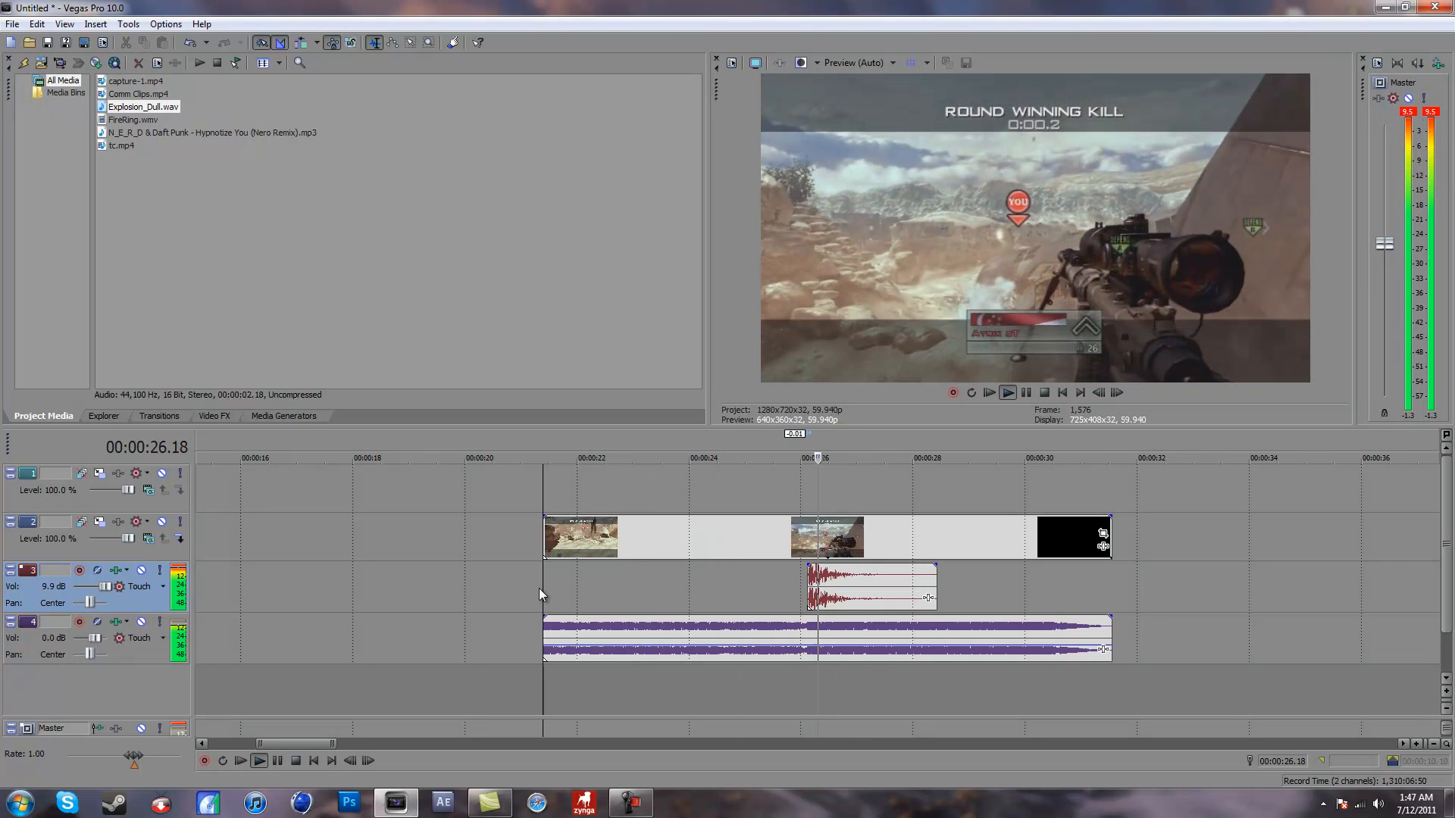
pyautogui.press('space')
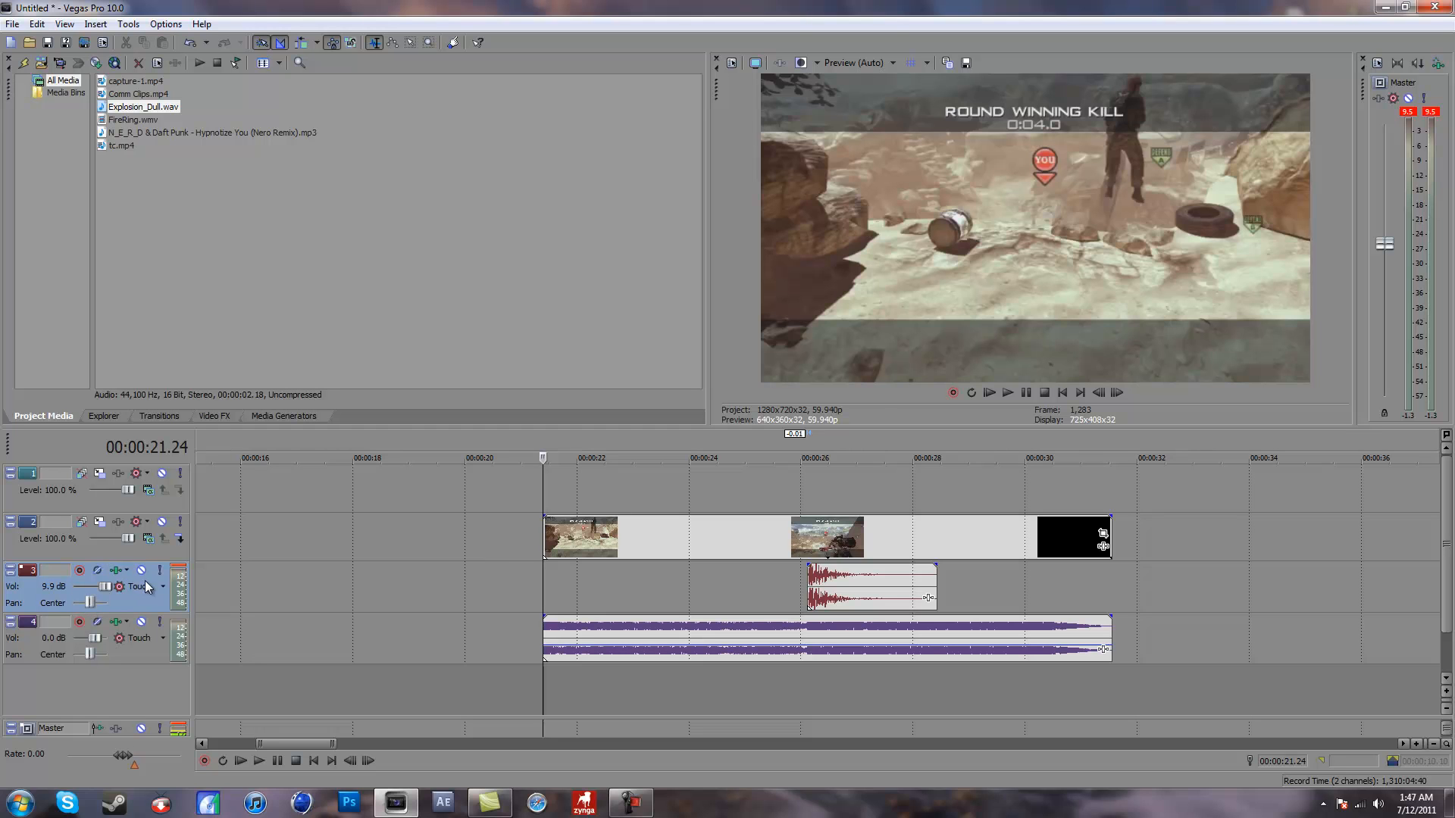
# Play the timeline from the explosion at 00:00:26.08 to listen to the louder sound
pyautogui.click(804, 603)
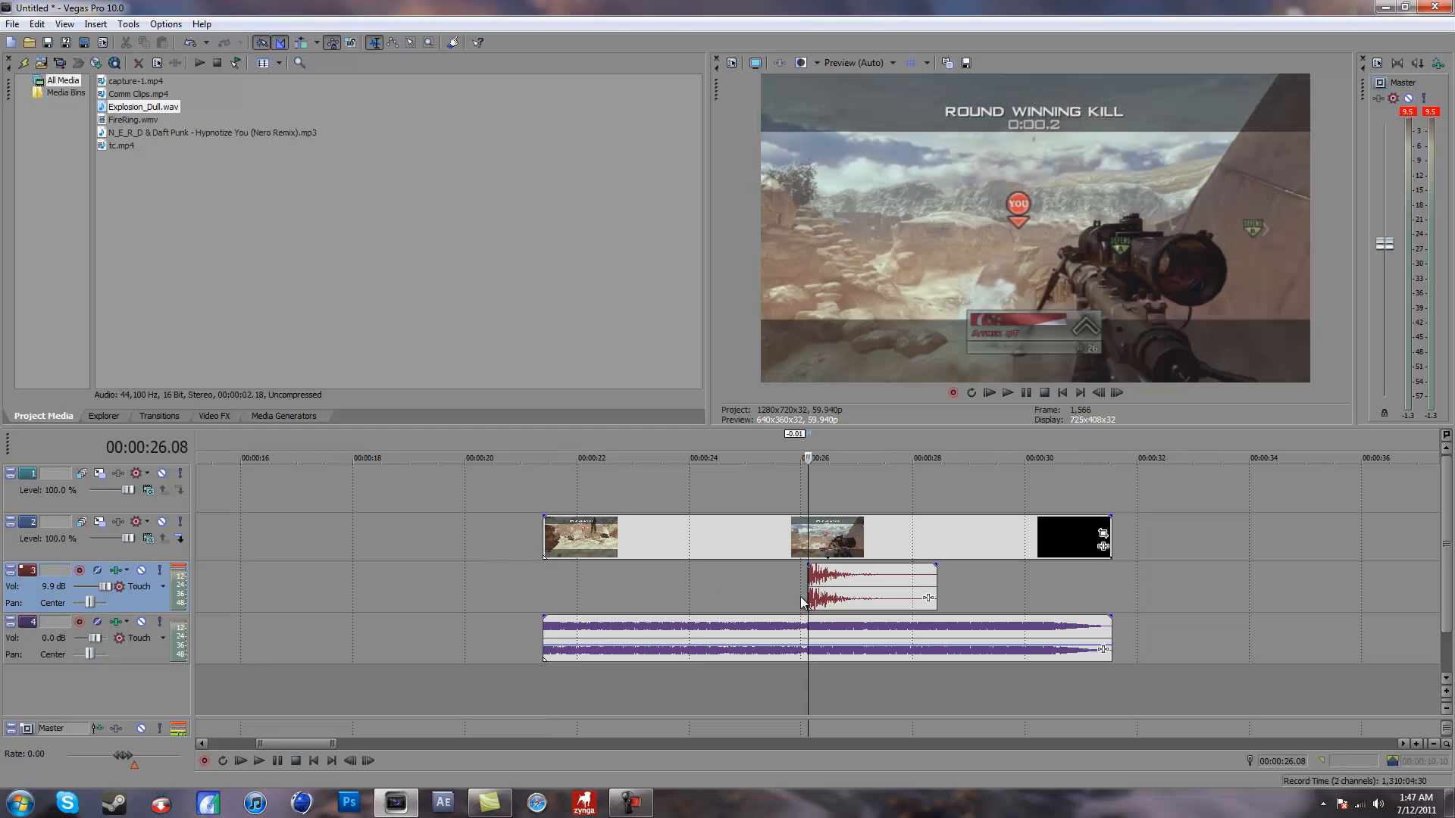
pyautogui.press('space')
pyautogui.press('space')
# Set band 4 of the Track EQ on audio track 3 to 4,309 Hz and -0.3 dB gain
pyautogui.click(114, 571)
pyautogui.moveTo(313, 224)
pyautogui.mouseDown()
pyautogui.moveTo(256, 258)
pyautogui.moveTo(267, 236)
pyautogui.moveTo(310, 235)
pyautogui.mouseUp()
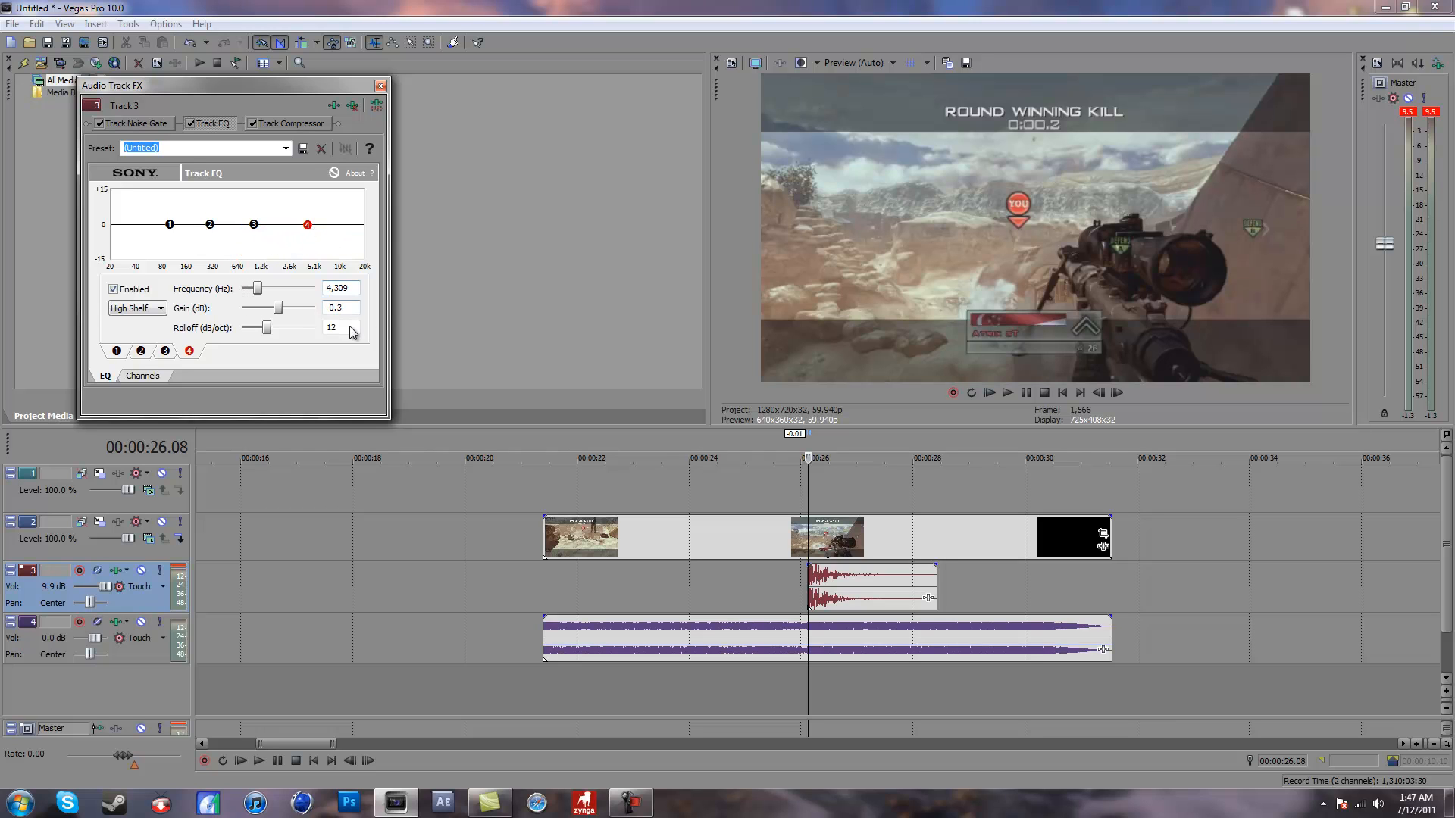
pyautogui.click(381, 86)
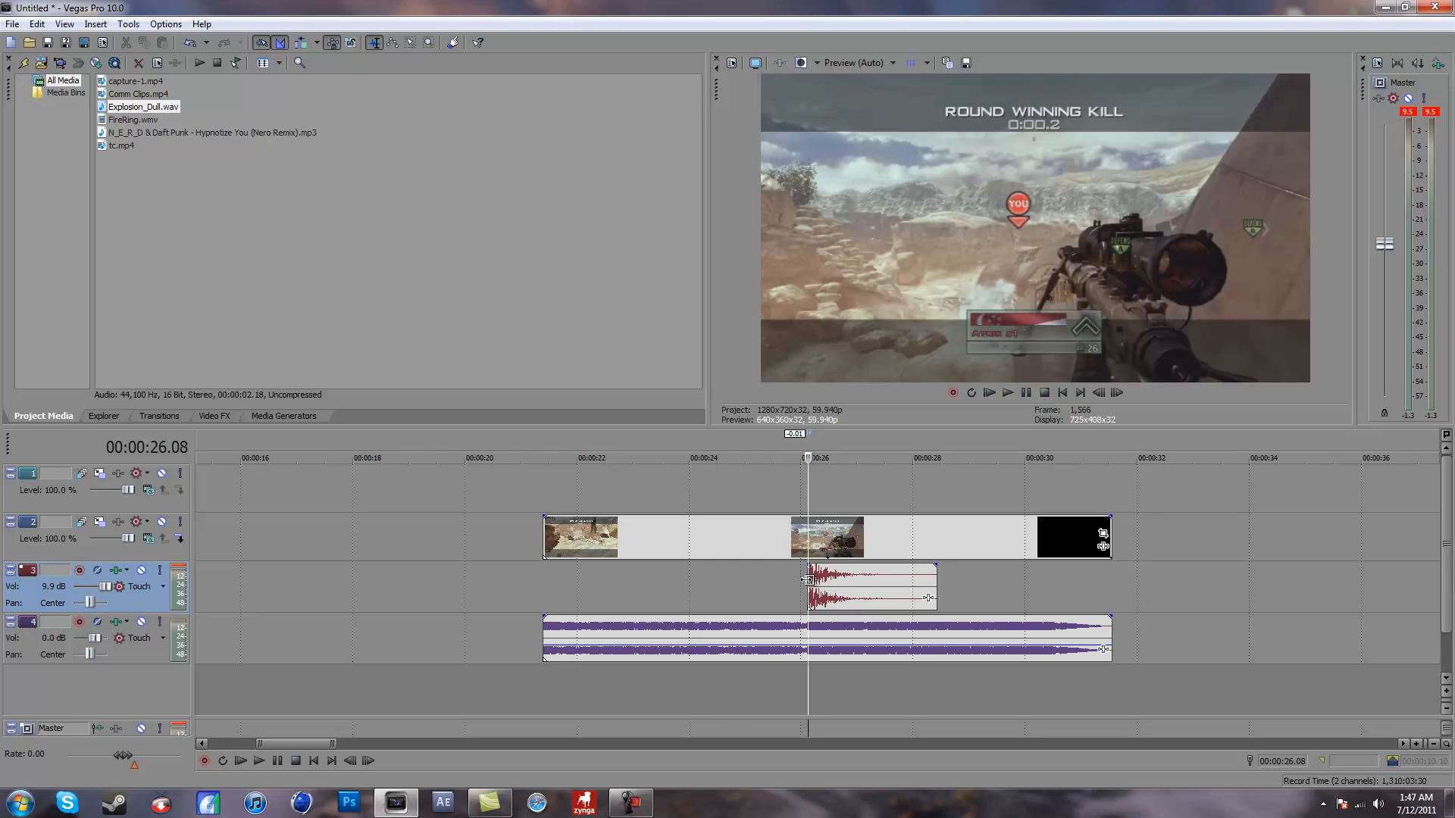
# Play the timeline from 00:00:25.30 to listen to the explosion with the current track effects
pyautogui.click(773, 590)
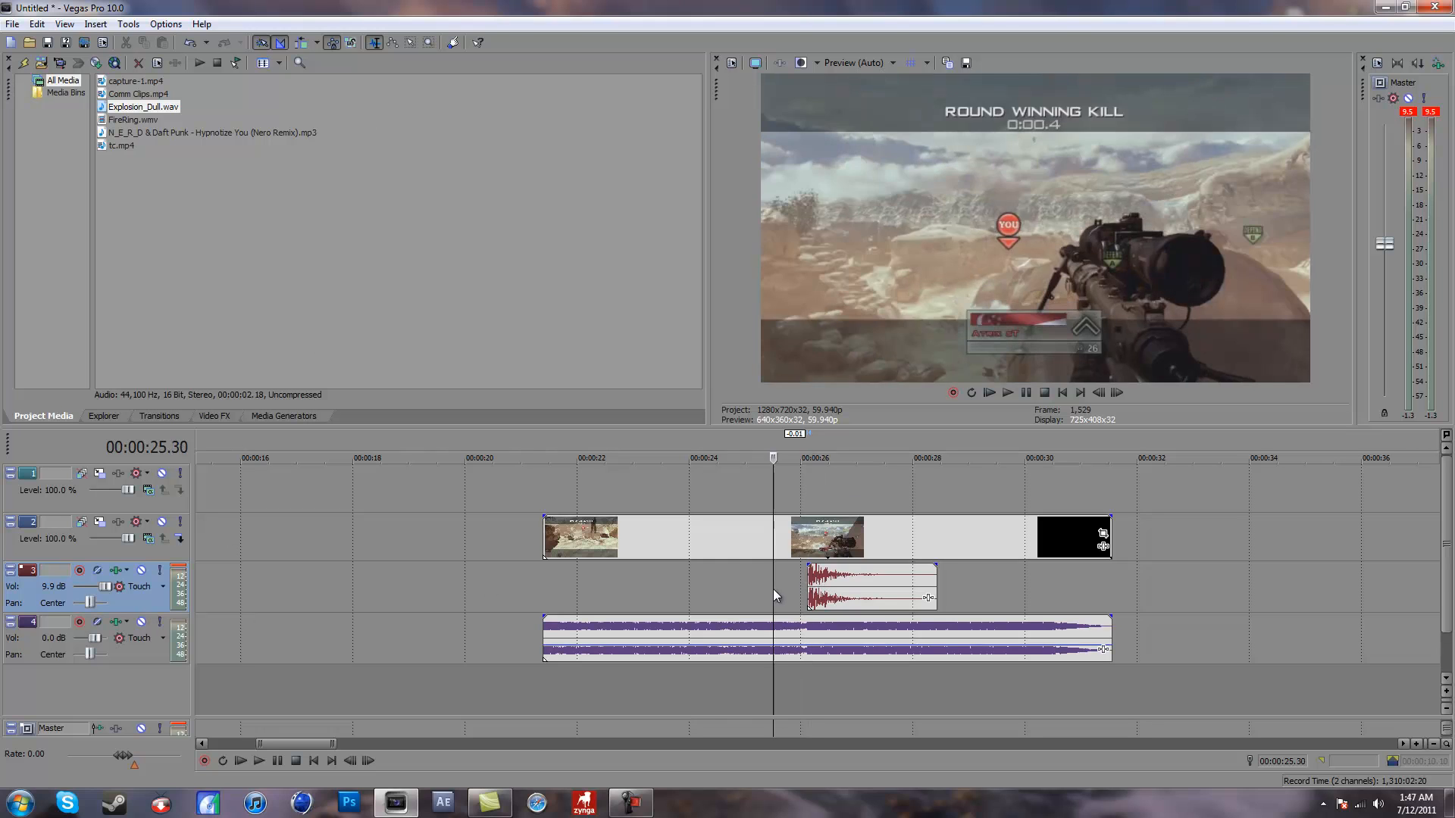
pyautogui.press('space')
pyautogui.press('space')
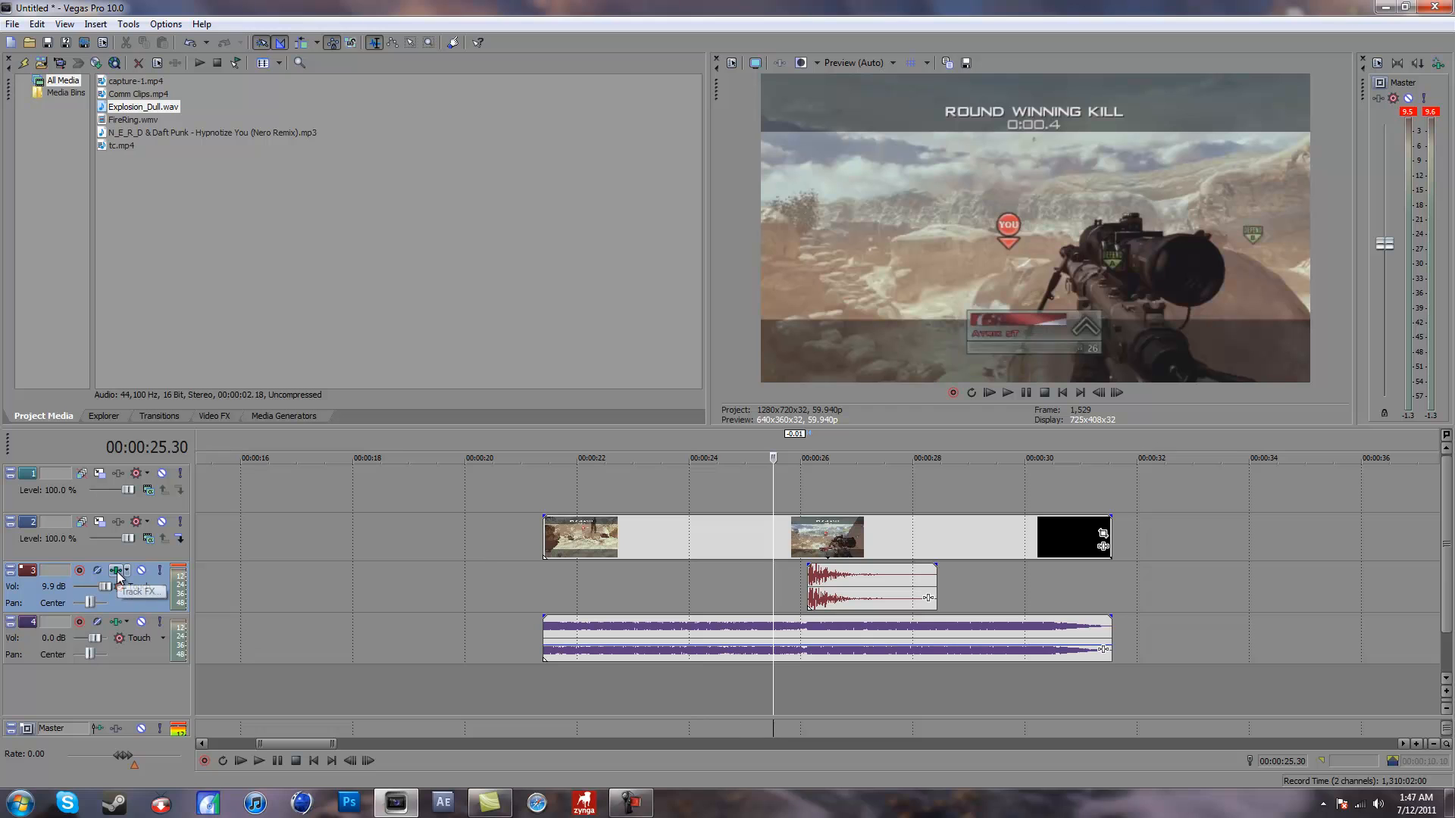
# Cut the high frequencies of audio track 3 by setting Track EQ band 4 to 709 Hz and -9.5 dB gain
pyautogui.click(117, 572)
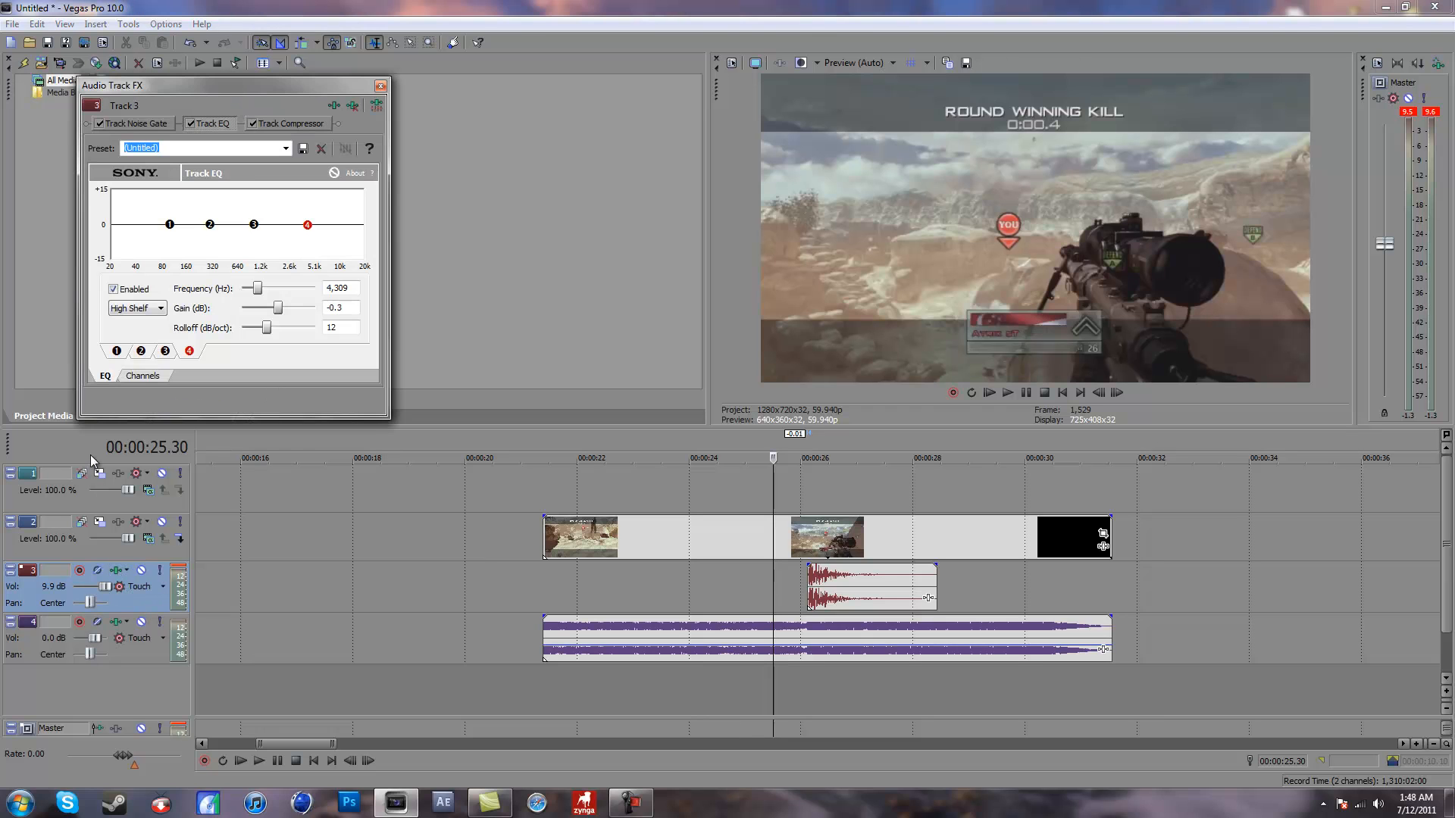
pyautogui.click(154, 127)
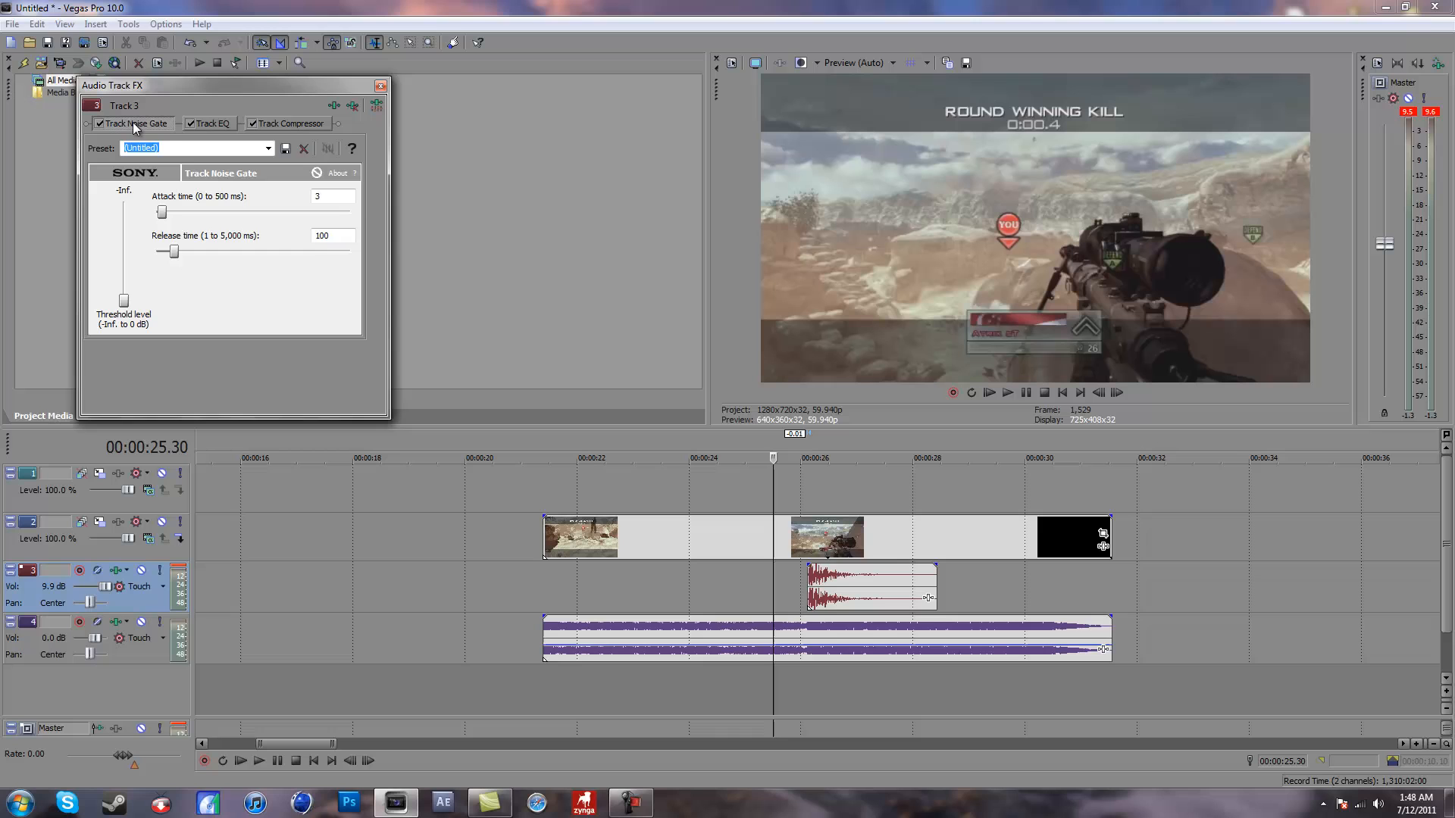
pyautogui.click(223, 125)
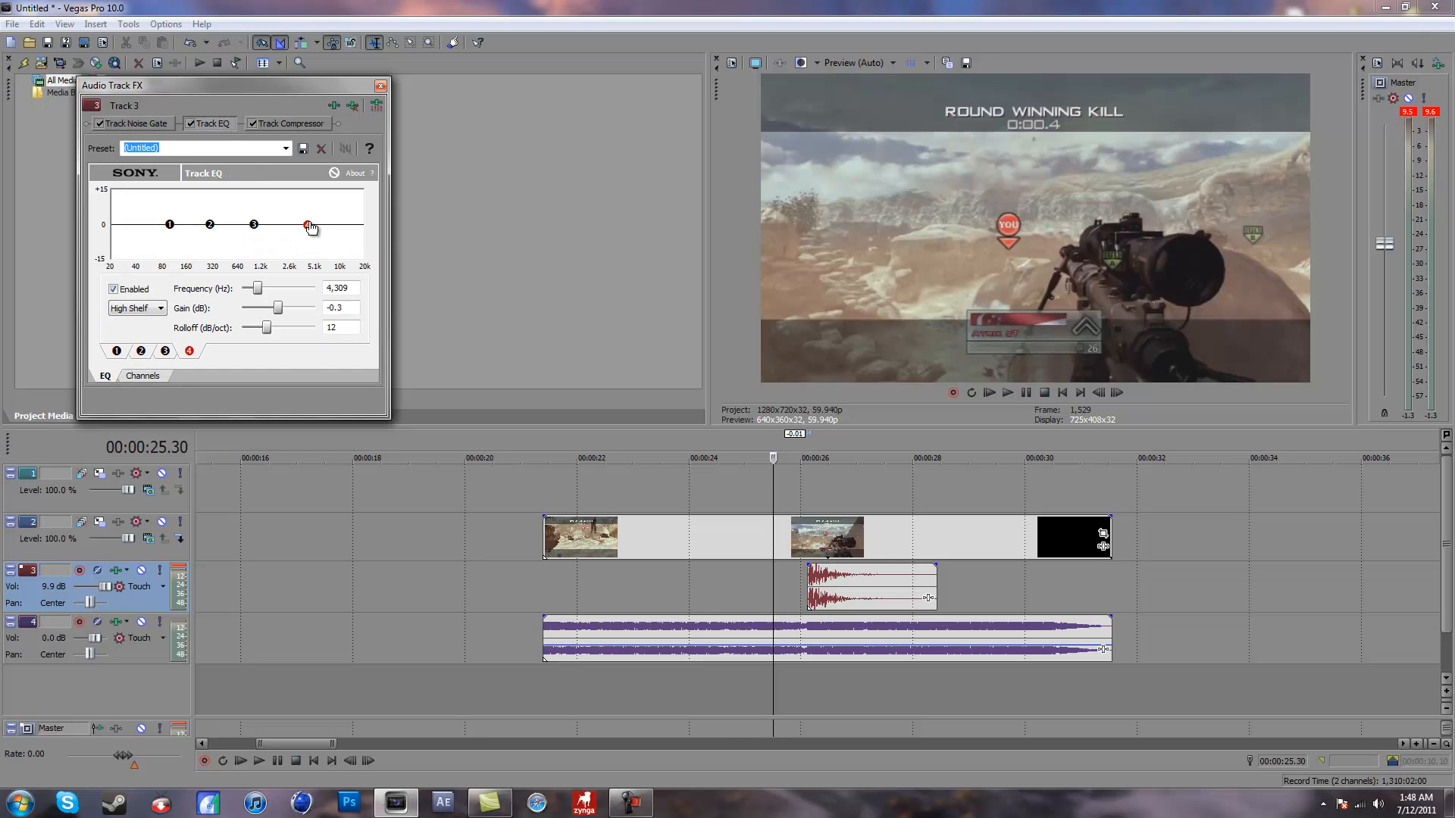
pyautogui.moveTo(310, 231); pyautogui.dragTo(243, 252)
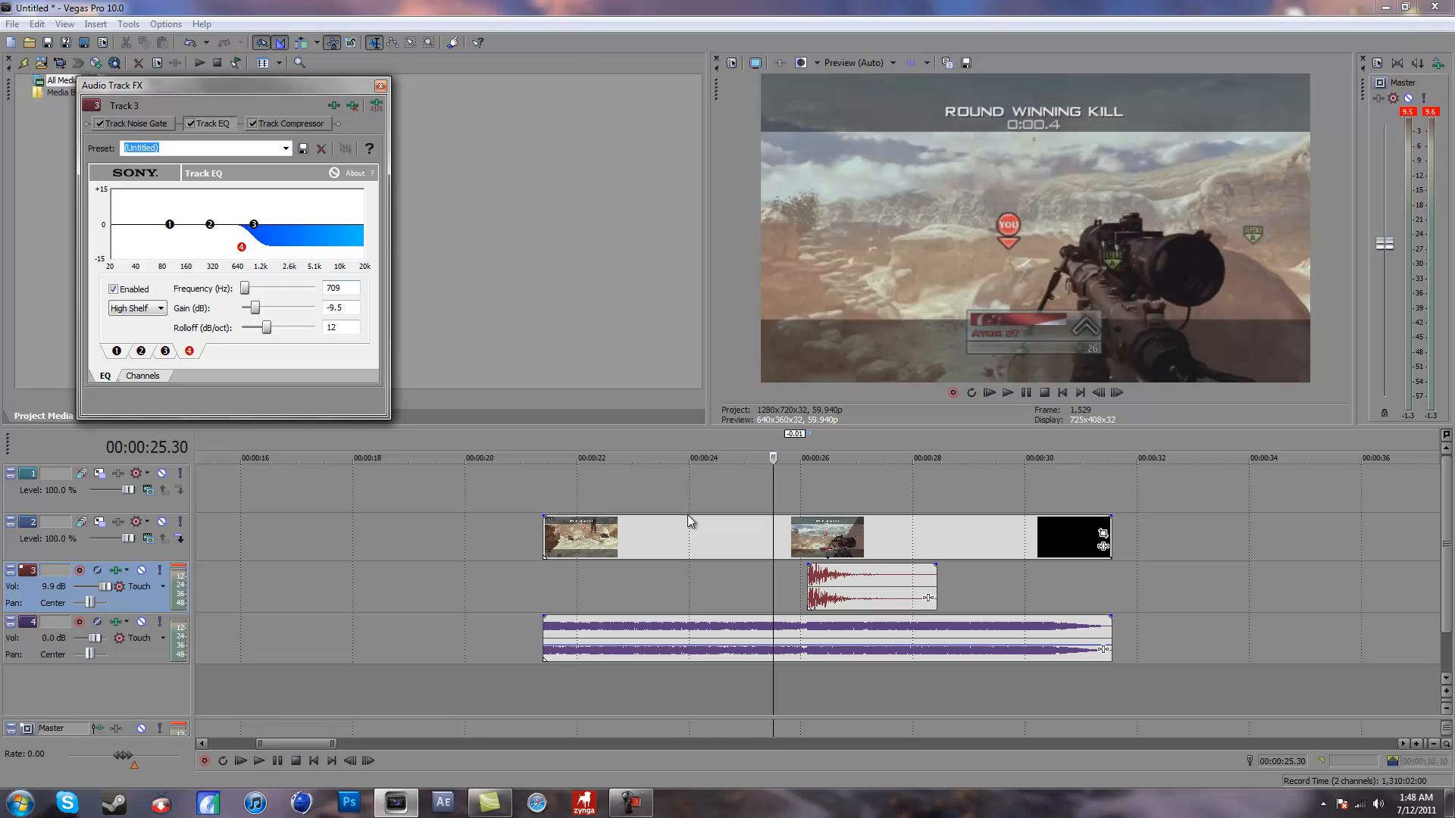
# Play the timeline from 00:00:25.05 to hear the explosion with its high frequencies cut
pyautogui.click(750, 585)
pyautogui.press('space')
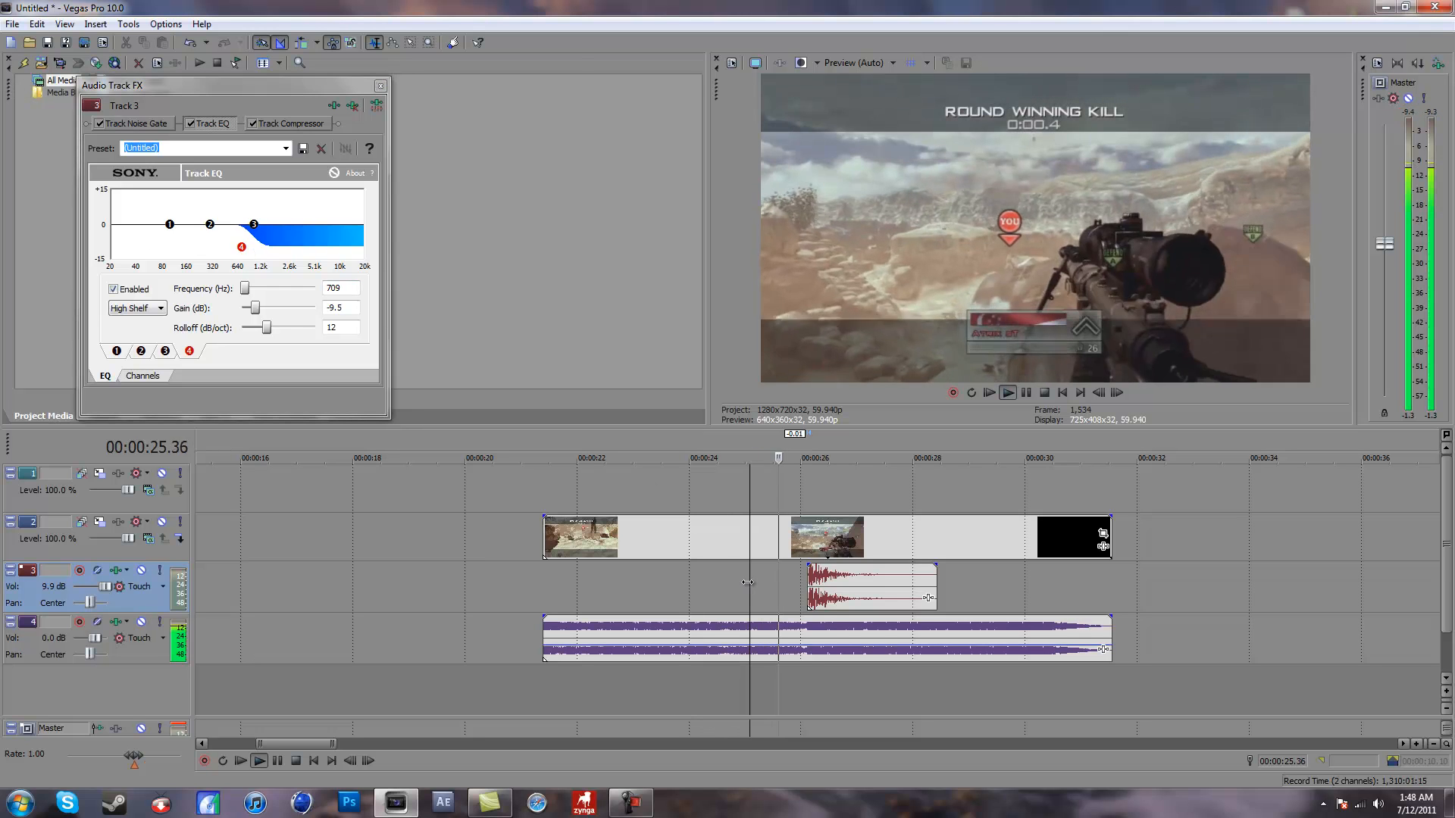
pyautogui.press('space')
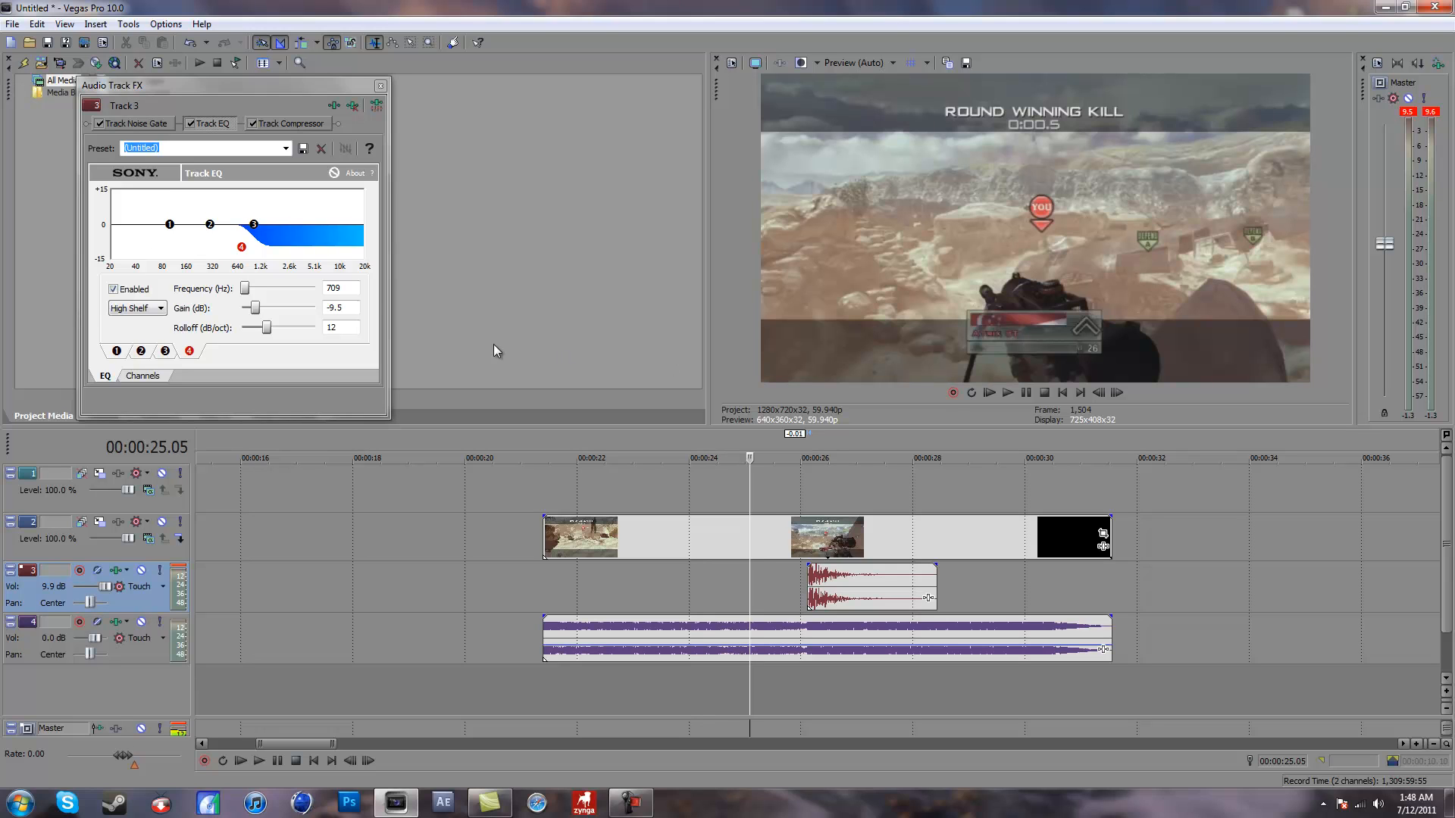
# Set band 4 of track 3's EQ to 666 Hz and -11.7 dB, and play the timeline to hear the deeper explosion
pyautogui.moveTo(241, 250); pyautogui.dragTo(239, 255)
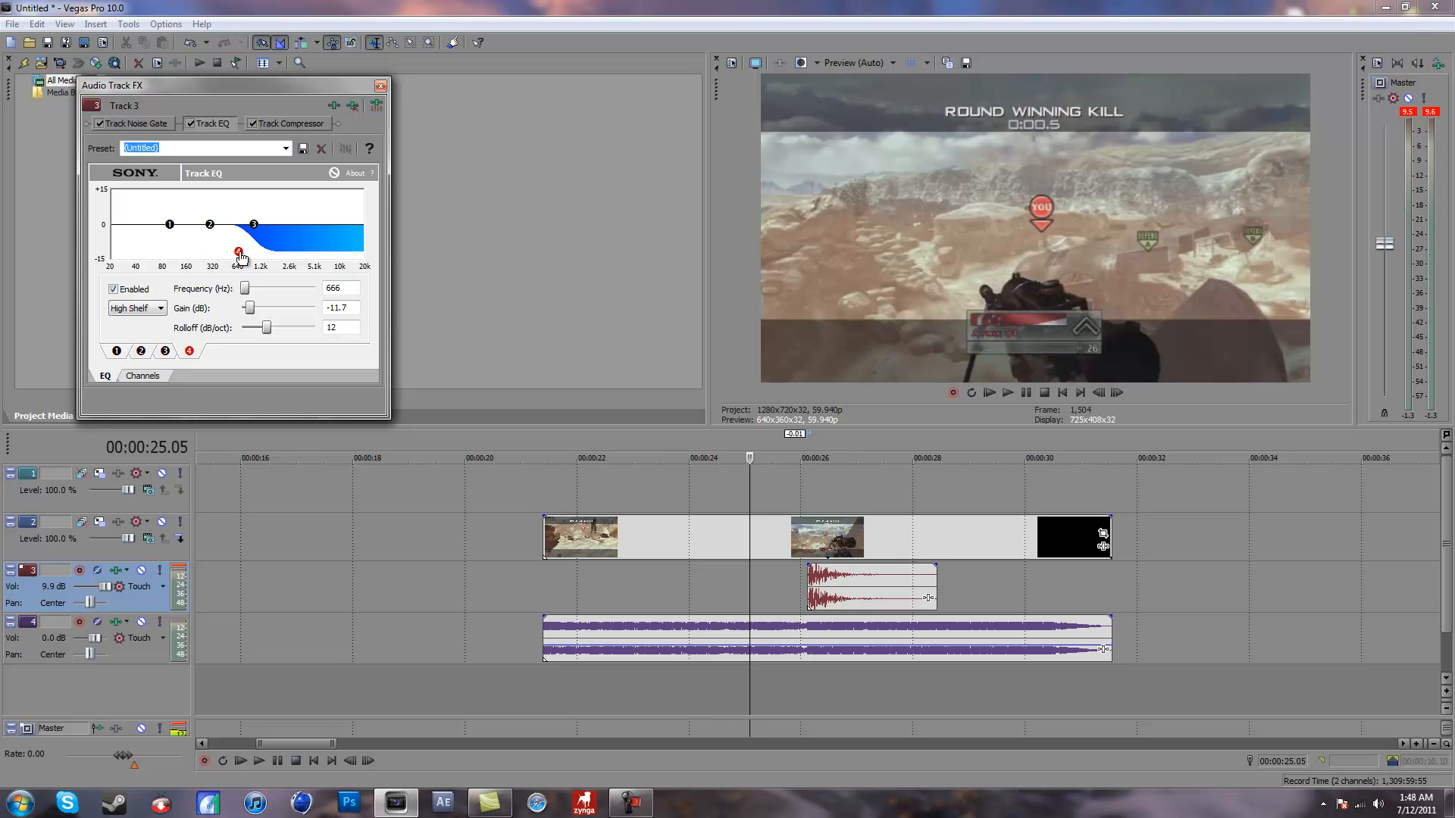
pyautogui.click(742, 584)
pyautogui.press('space')
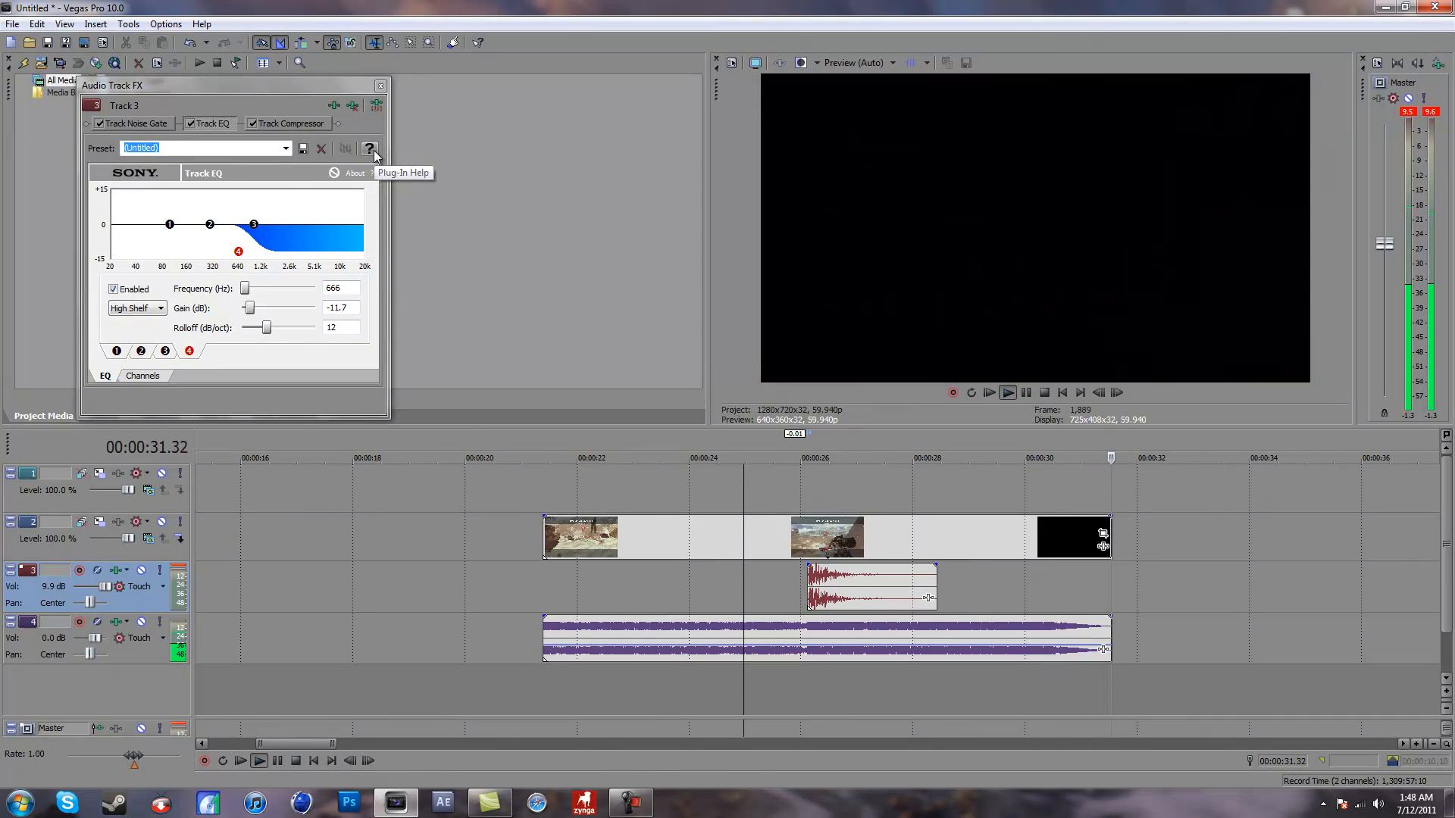
pyautogui.click(381, 86)
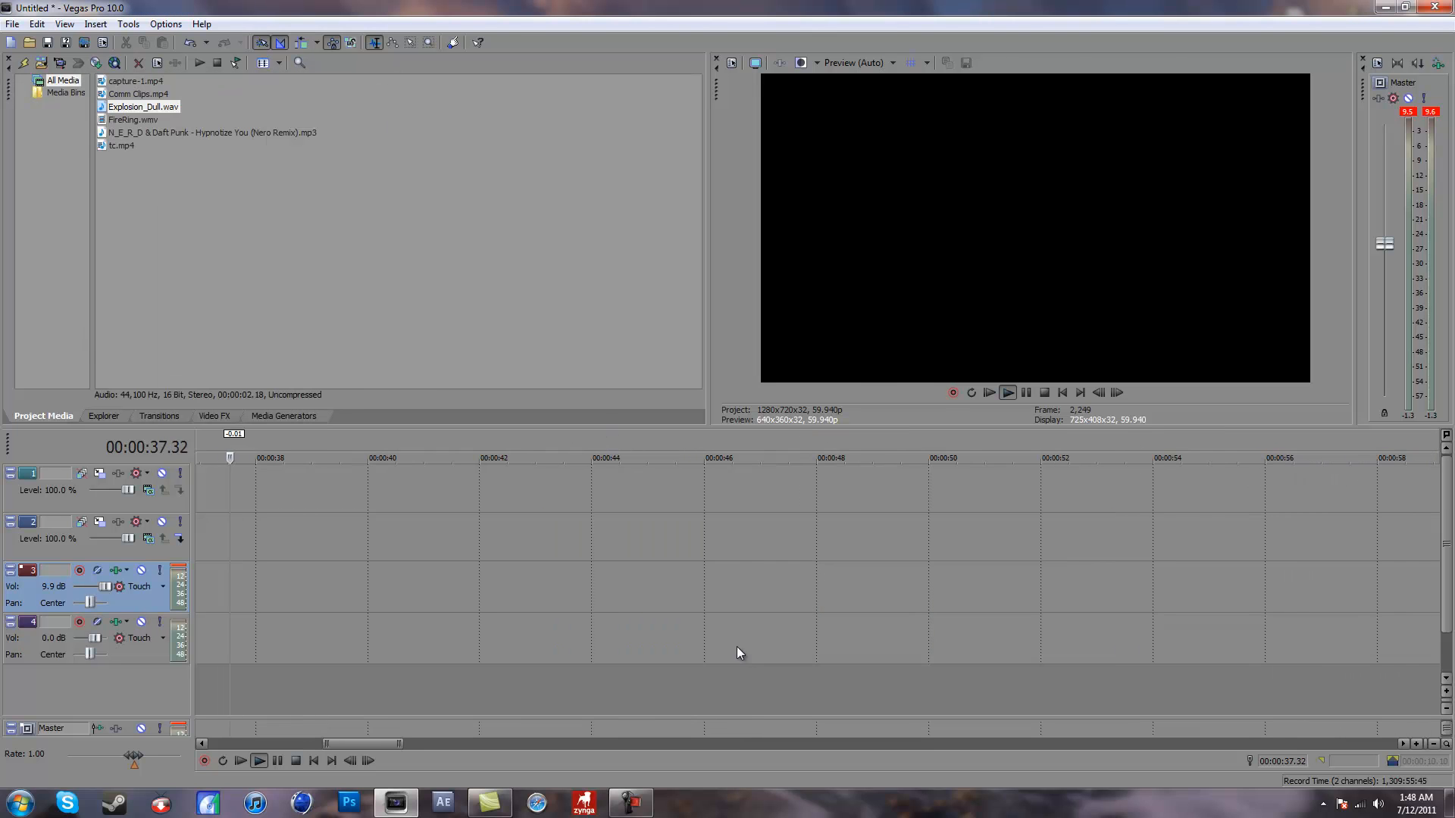
pyautogui.press('space')
# Play the timeline from the start of the explosion sound at 00:00:26.08
pyautogui.scroll(-2, 739, 651)
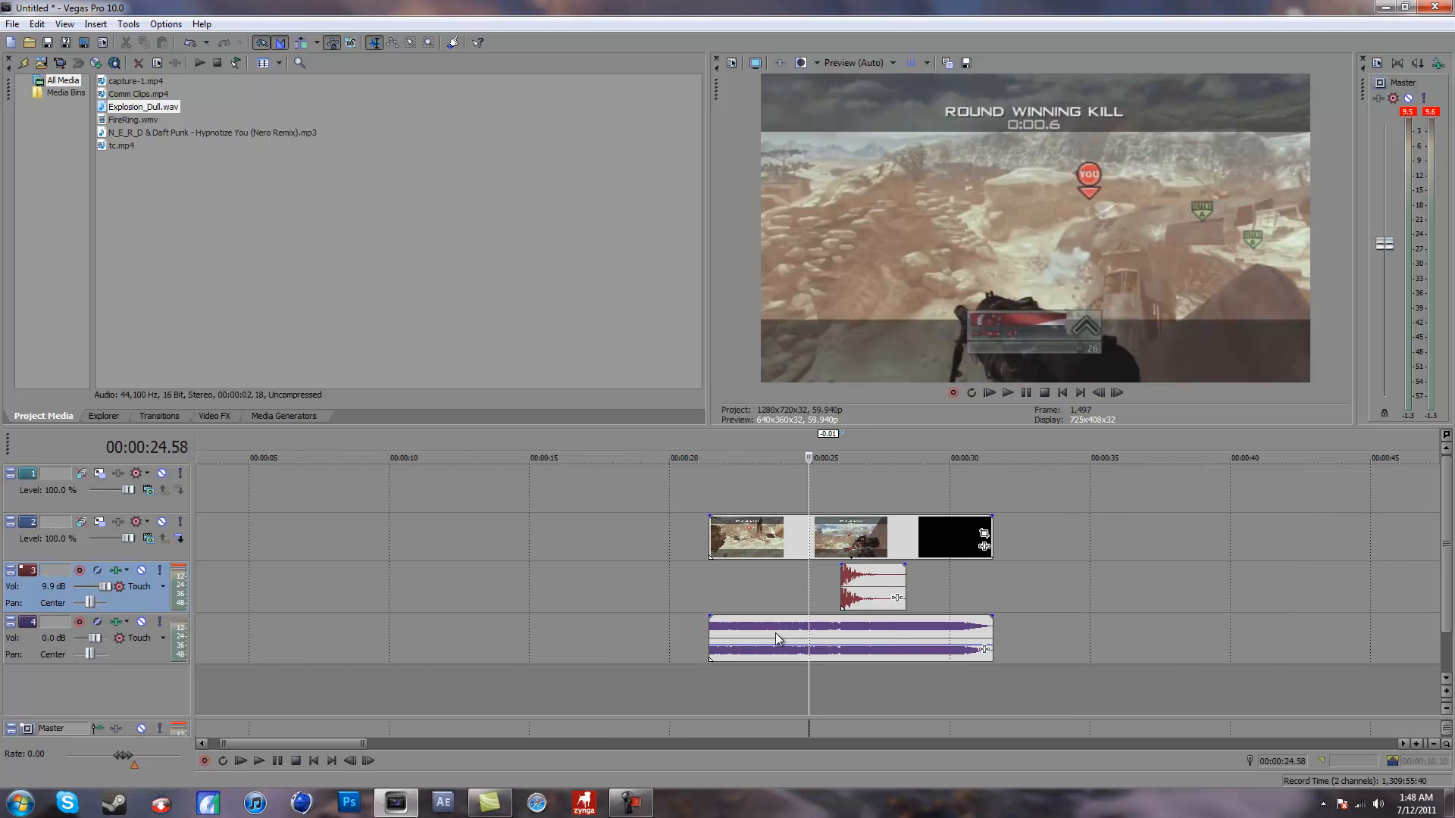
pyautogui.scroll(3, 876, 633)
pyautogui.scroll(-1, 875, 633)
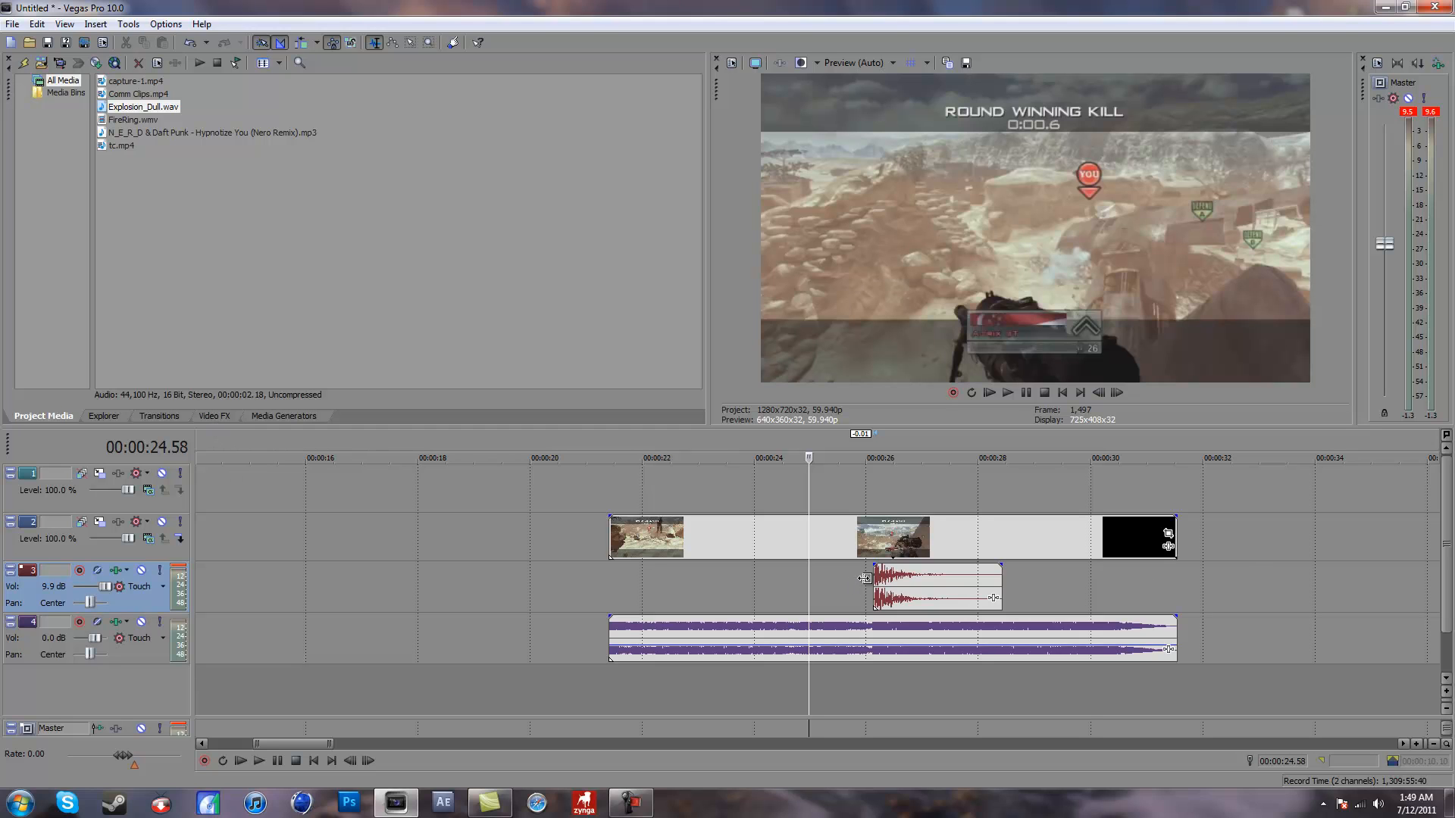
pyautogui.click(876, 581)
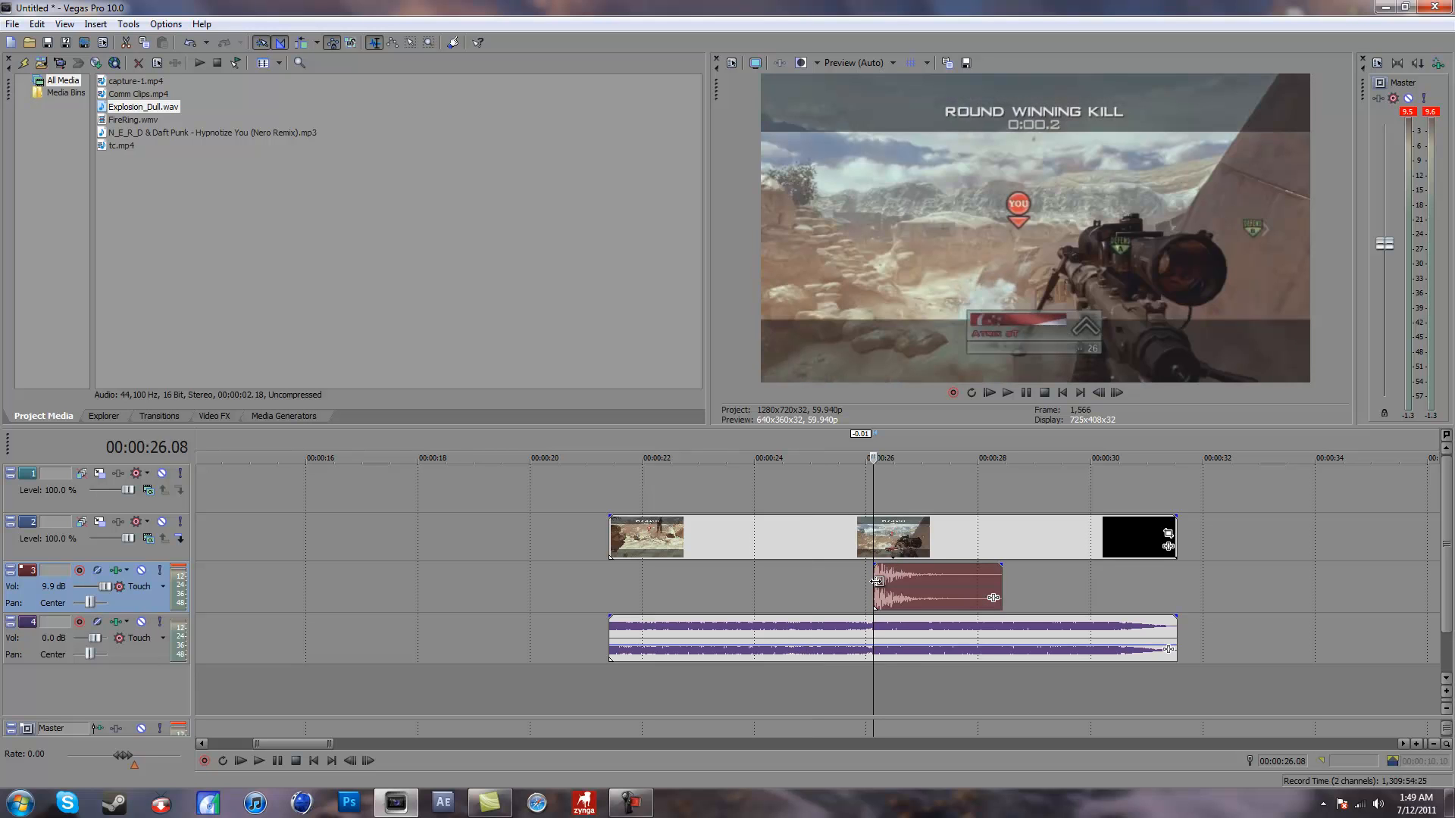
pyautogui.press('space')
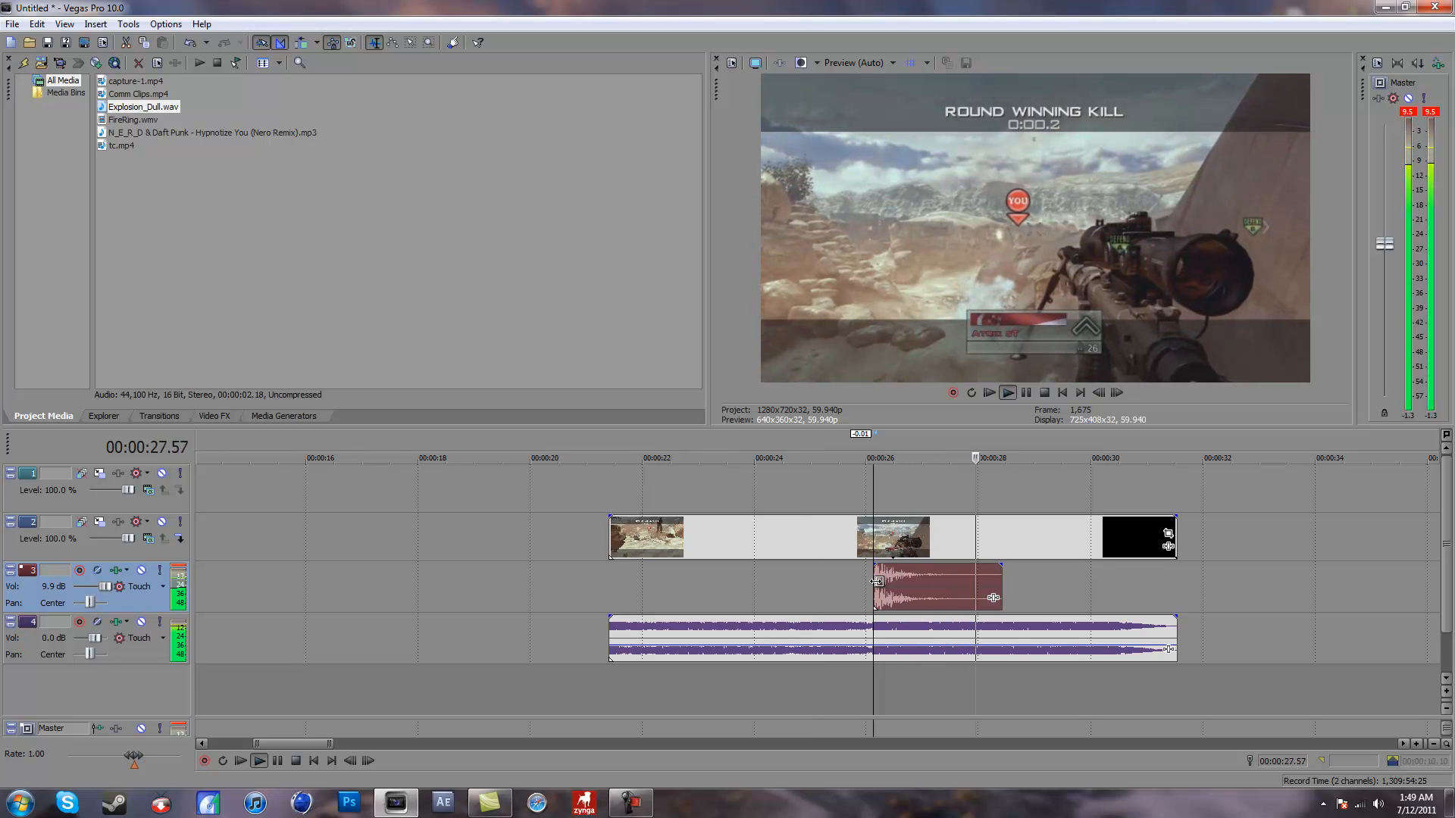
pyautogui.press('space')
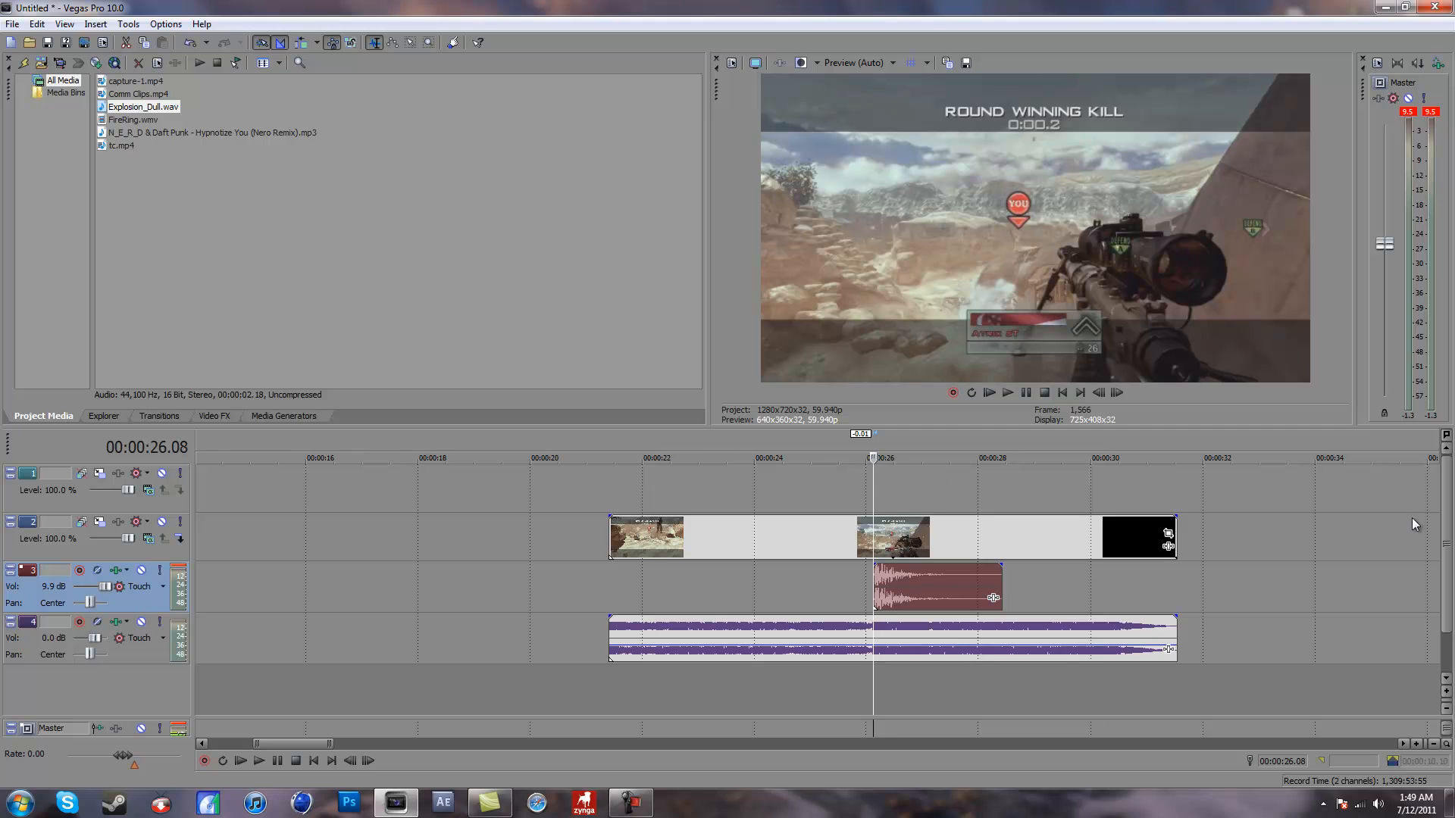
# Add FireRing.wmv to video track 1 at 00:00:26.08 and delete the audio track that comes with it
pyautogui.click(144, 122)
pyautogui.moveTo(145, 122); pyautogui.dragTo(877, 493)
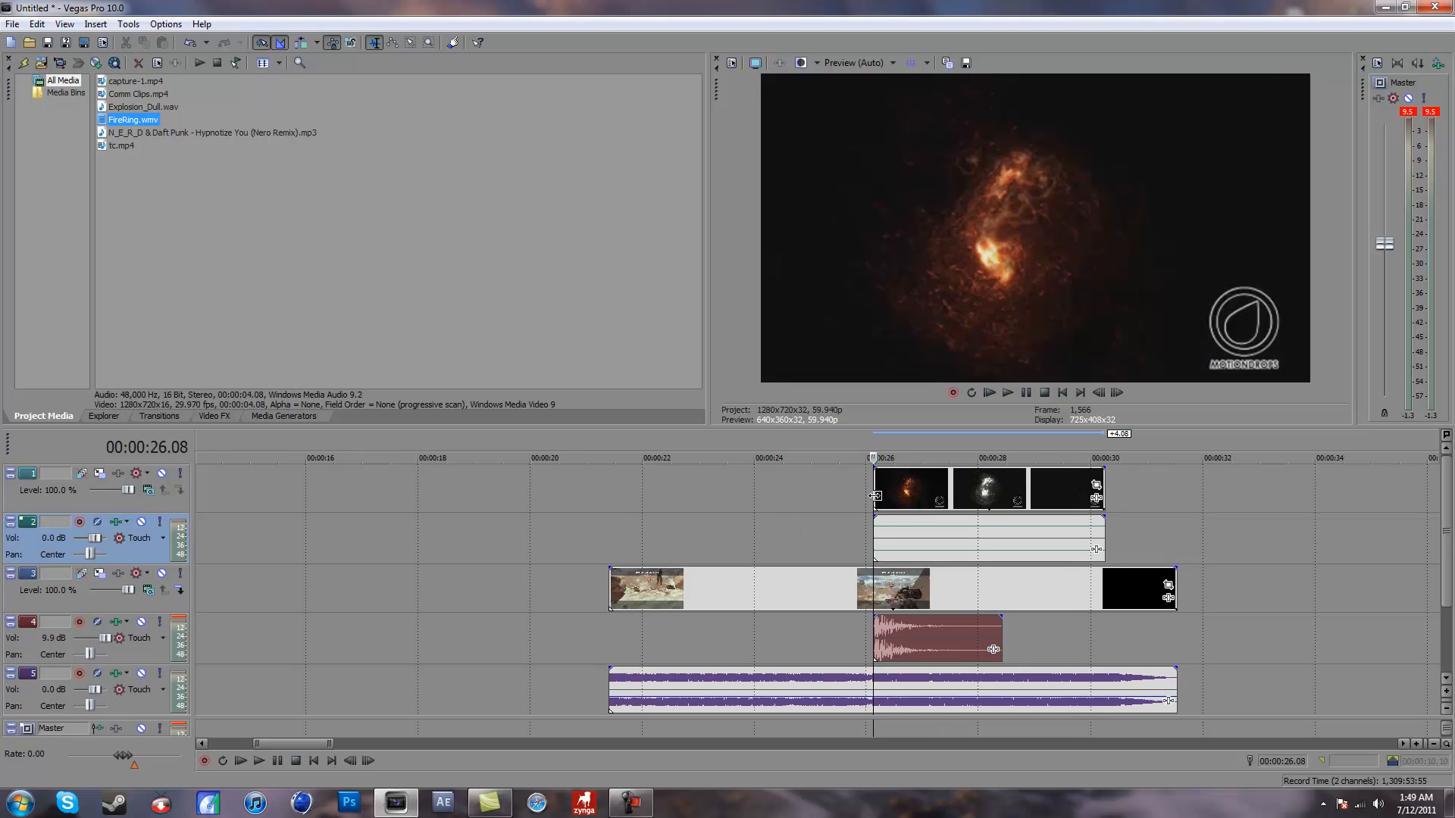
pyautogui.rightClick(32, 533)
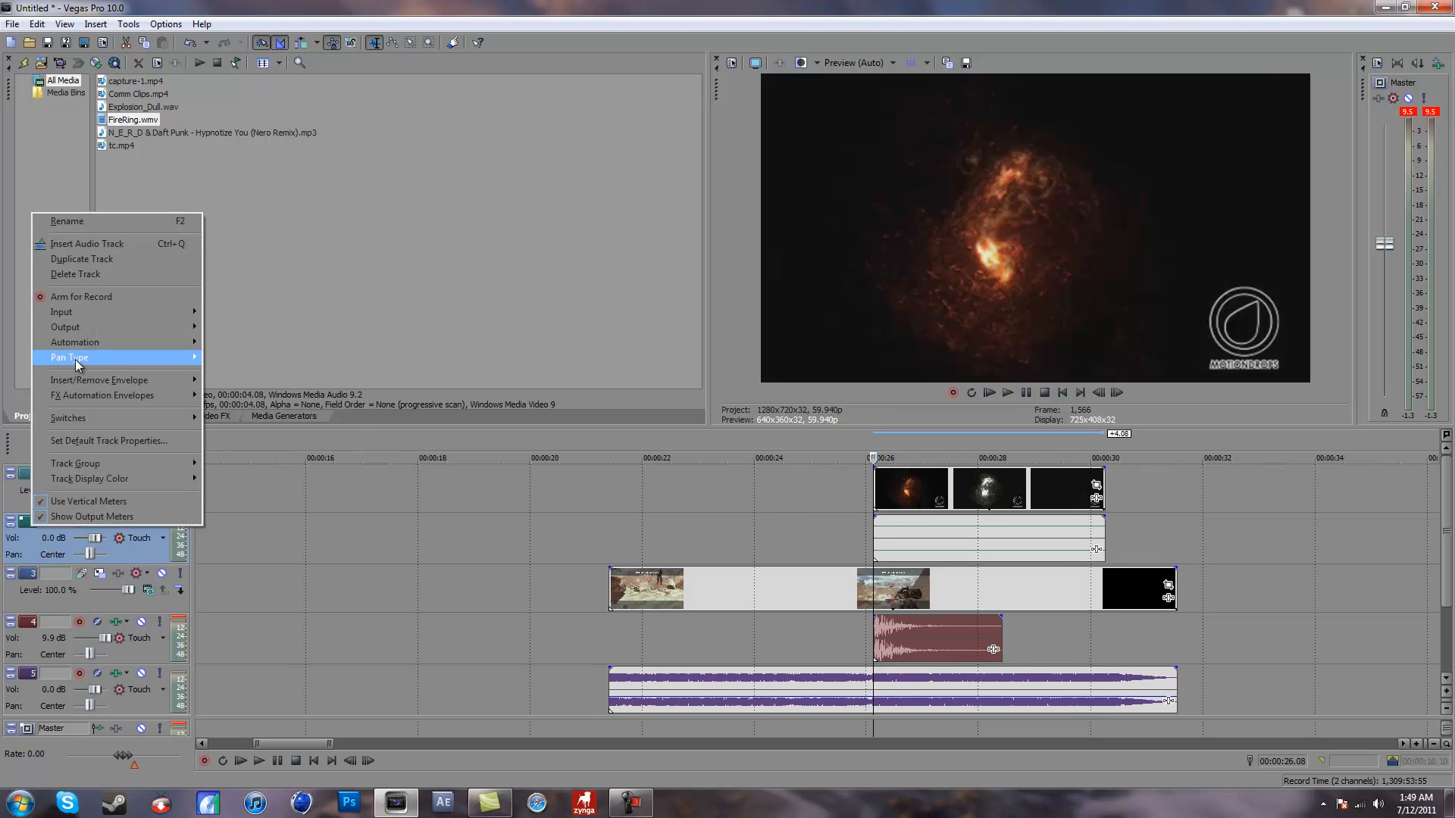
pyautogui.click(74, 275)
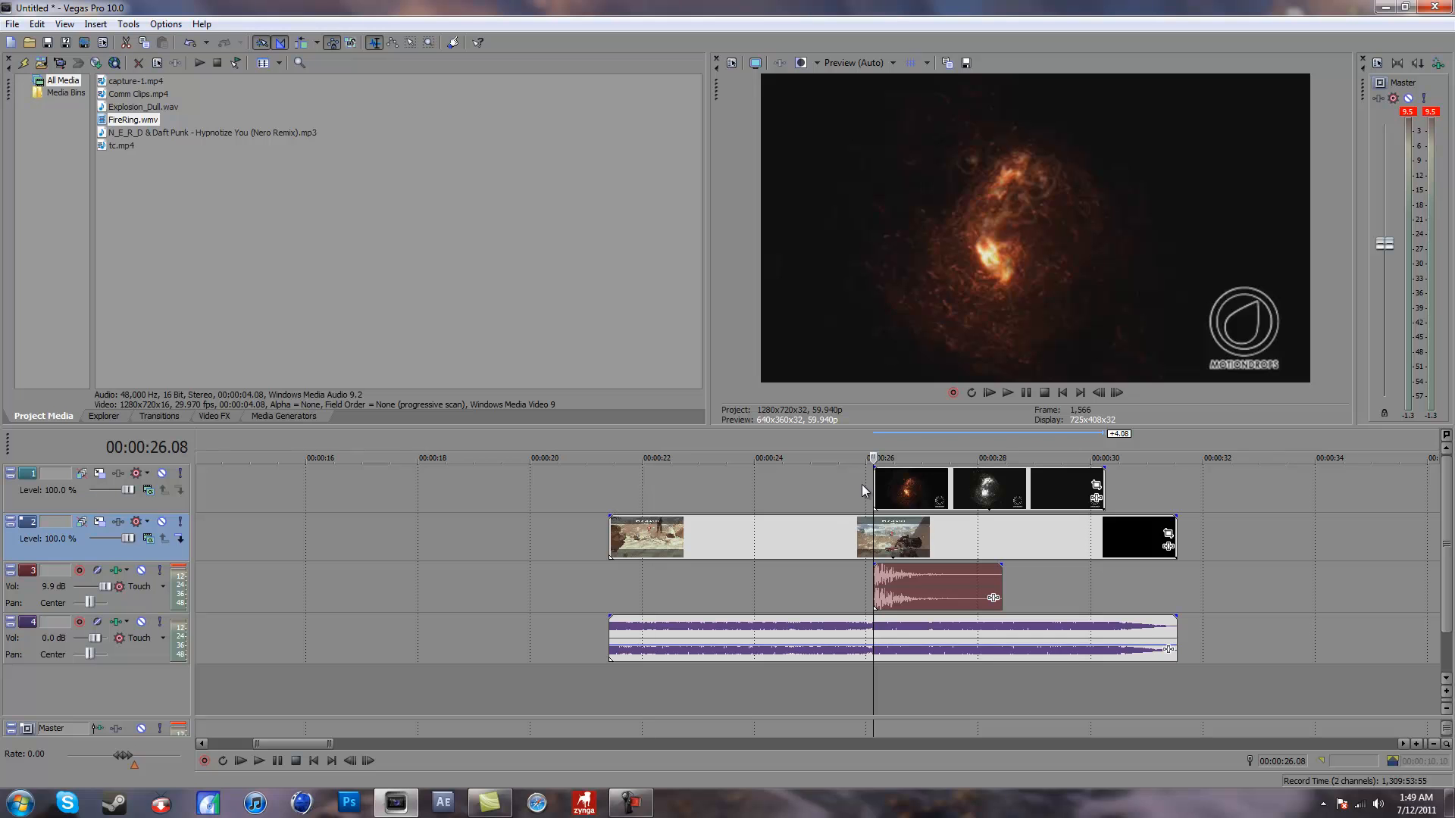
# Play the FireRing clip from its start at 00:00:26.08 to review the fire effect
pyautogui.press('space')
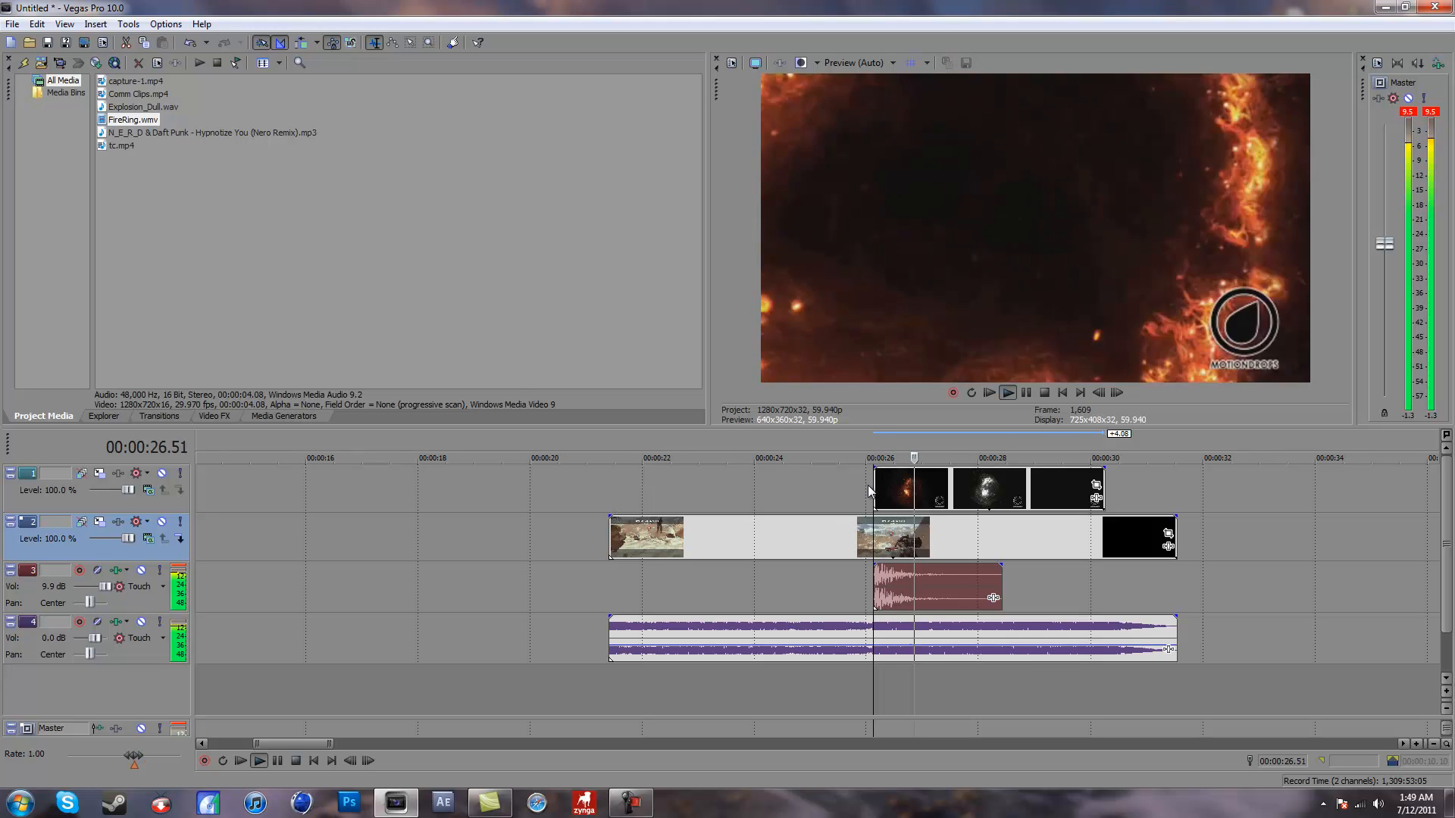
pyautogui.press('space')
pyautogui.press('space')
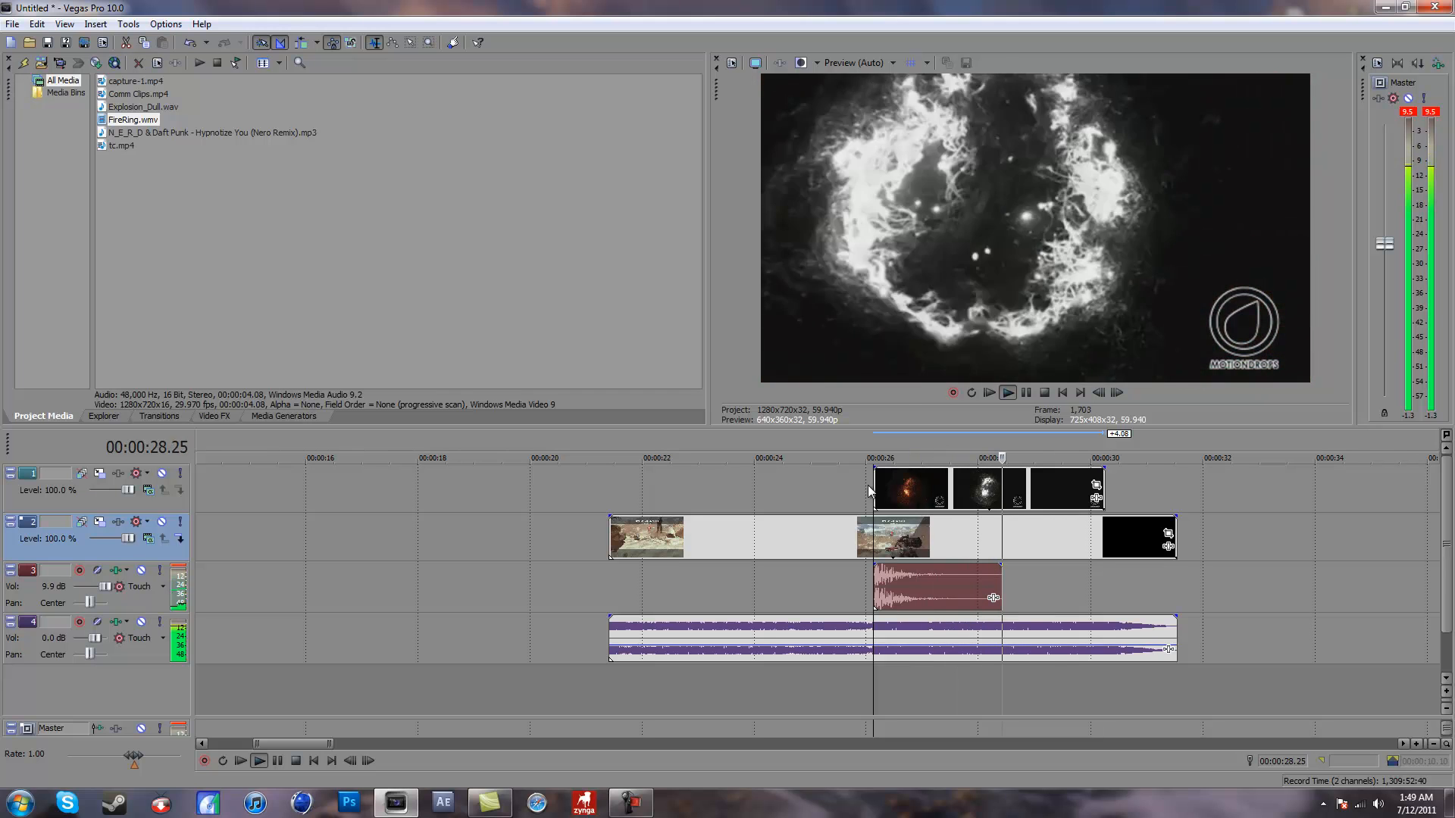
pyautogui.press('space')
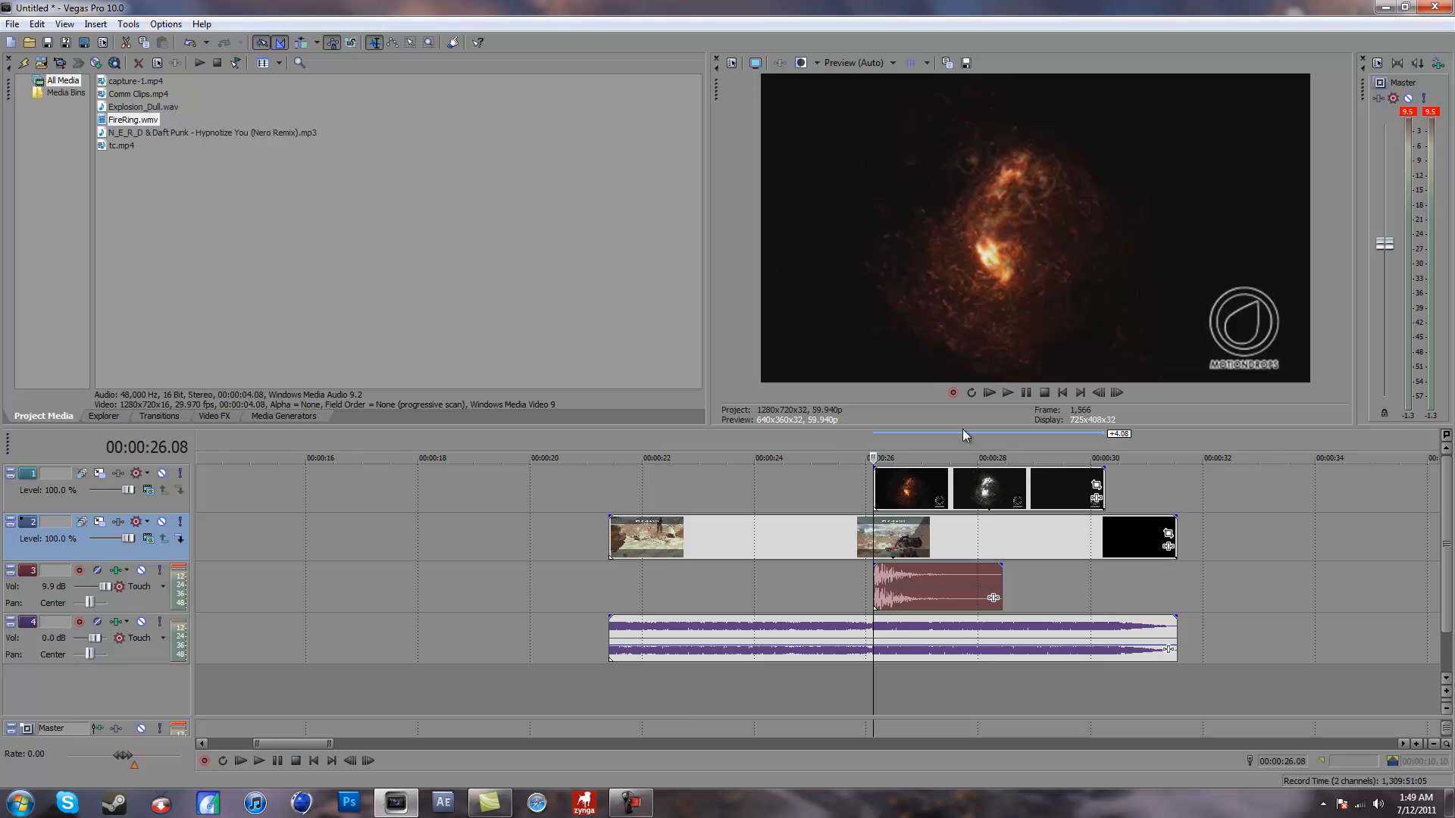
# Step backward frame by frame through the FireRing clip from 00:00:27.39 to 00:00:26.59 to examine the fire and watermark
pyautogui.click(958, 492)
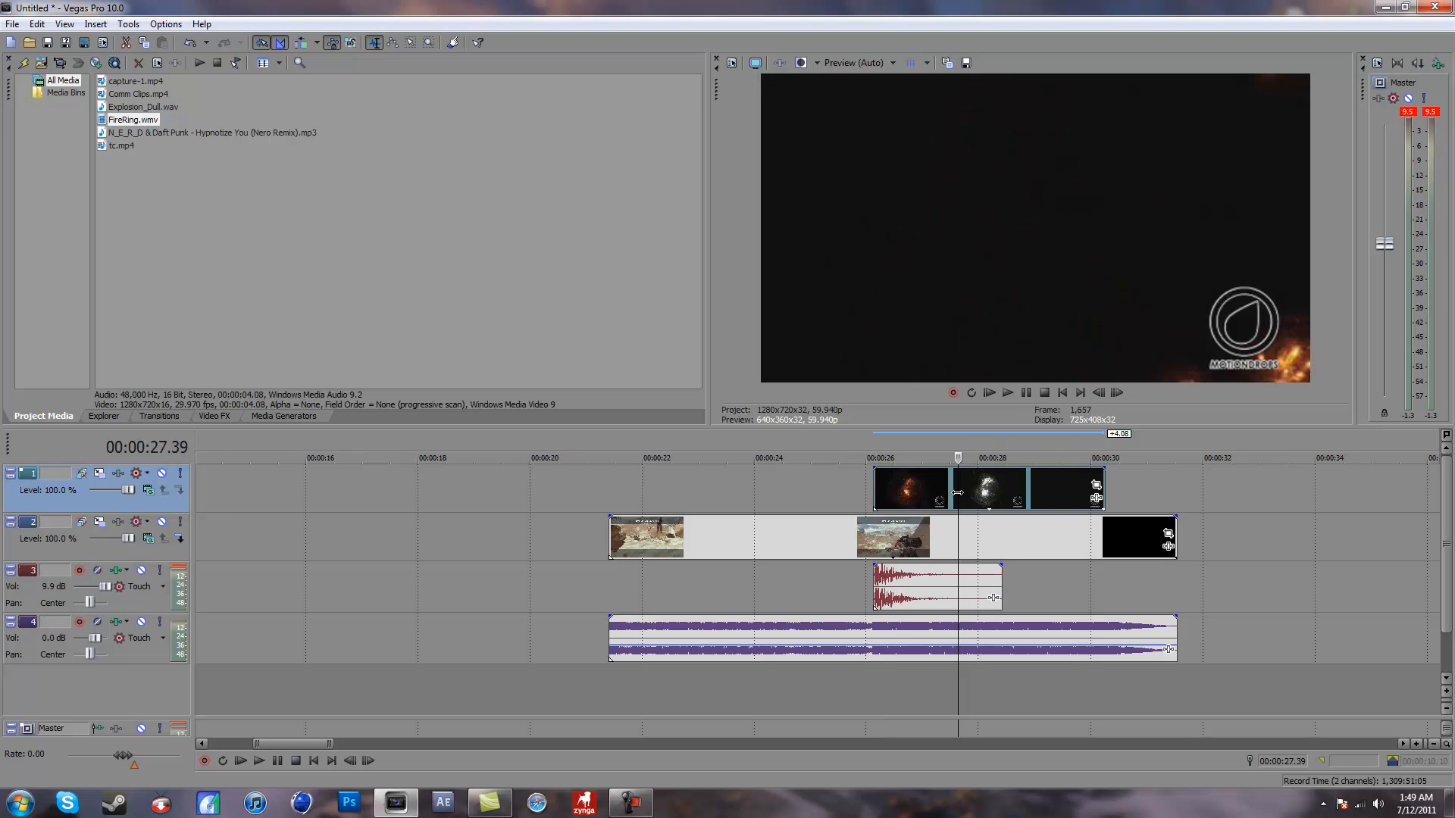
pyautogui.press('Left')
pyautogui.press('Left')
pyautogui.press('Left')
pyautogui.press('Left')
pyautogui.press('Left')
pyautogui.press('Left')
pyautogui.press('Left')
pyautogui.press('Left')
pyautogui.press('Left')
pyautogui.press('Left')
pyautogui.press('Left')
pyautogui.press('Left')
pyautogui.press('Left')
pyautogui.press('Left')
pyautogui.press('Left')
pyautogui.press('Left')
pyautogui.press('Left')
pyautogui.press('Left')
pyautogui.press('Left')
pyautogui.press('Left')
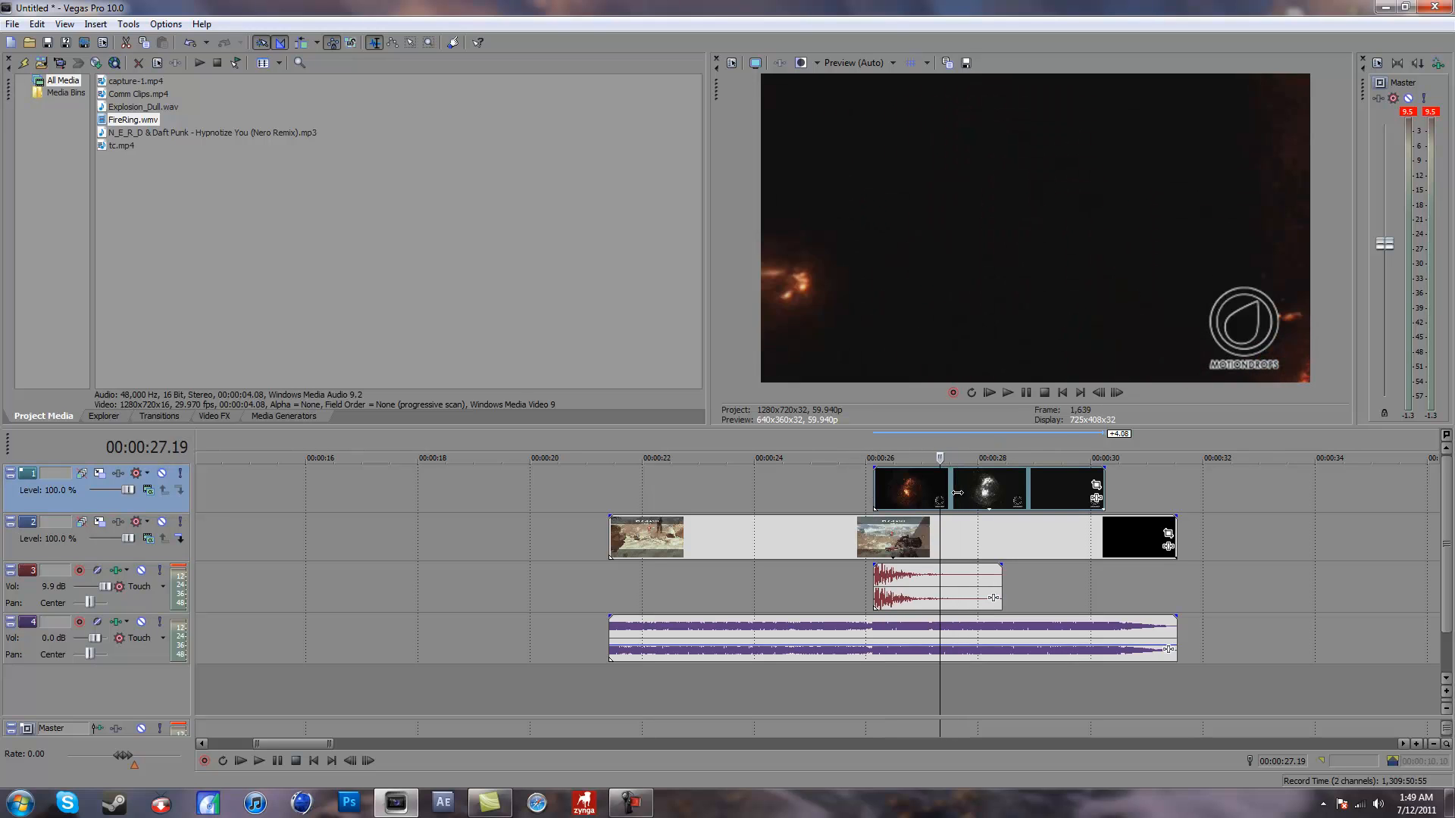
pyautogui.press('Left')
pyautogui.press('Left')
pyautogui.press('Left')
pyautogui.press('Left')
pyautogui.press('Left')
pyautogui.press('Left')
pyautogui.press('Left')
pyautogui.press('Left')
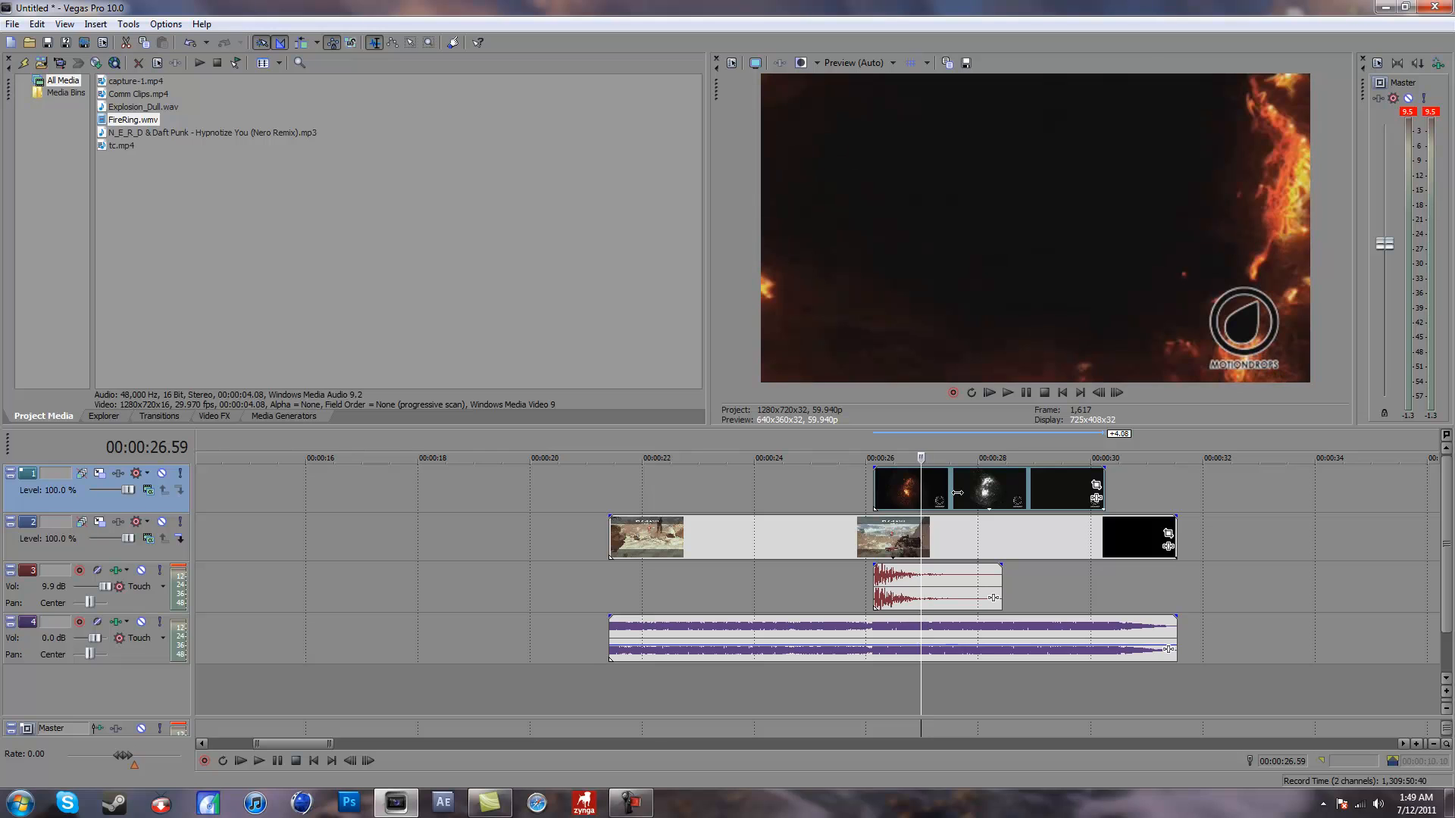
# Crop the Motiondrops watermark out of the FireRing event with a width of 1,041.6 and set Maintain aspect ratio to No
pyautogui.click(873, 489)
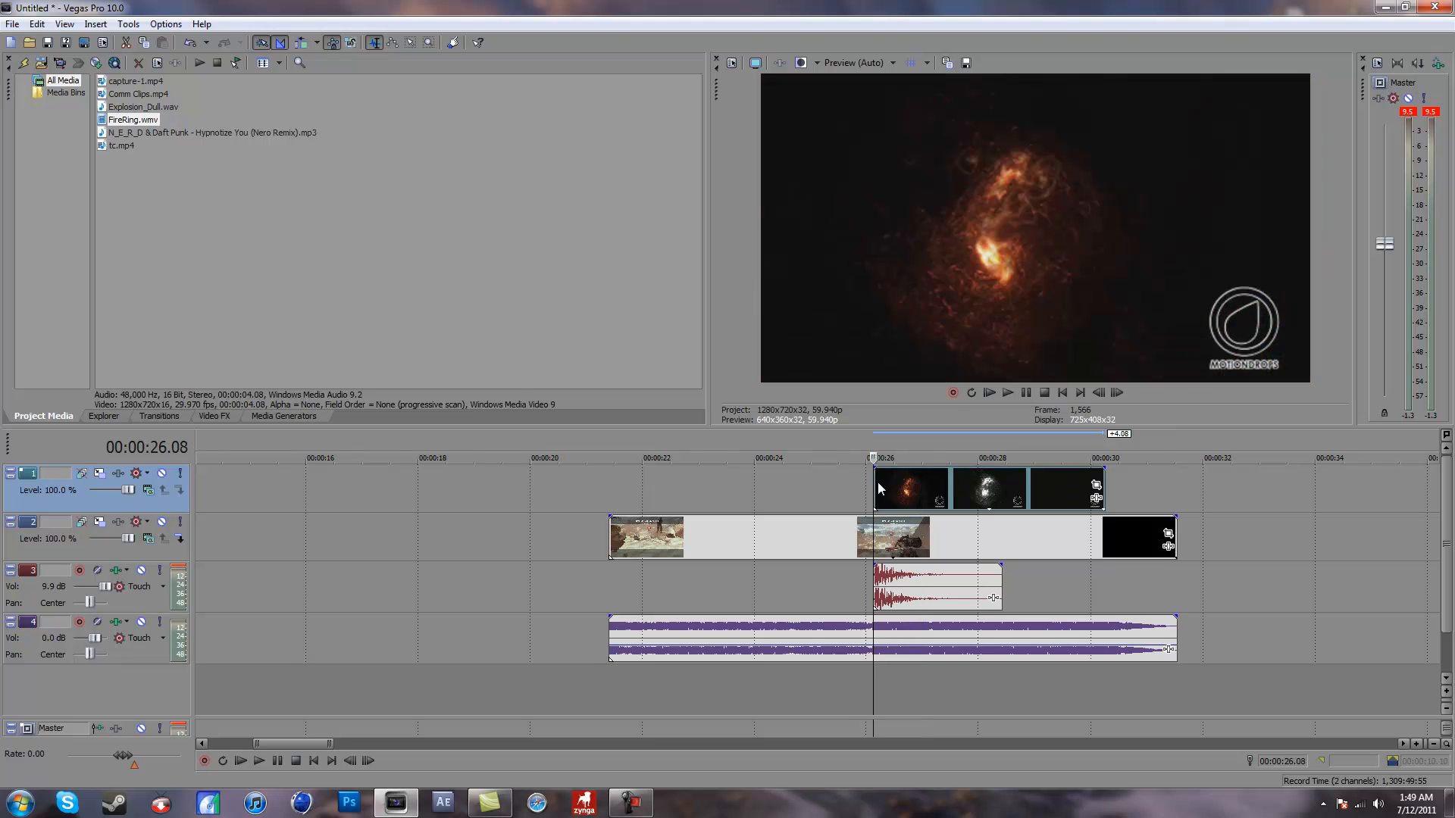
pyautogui.click(1096, 487)
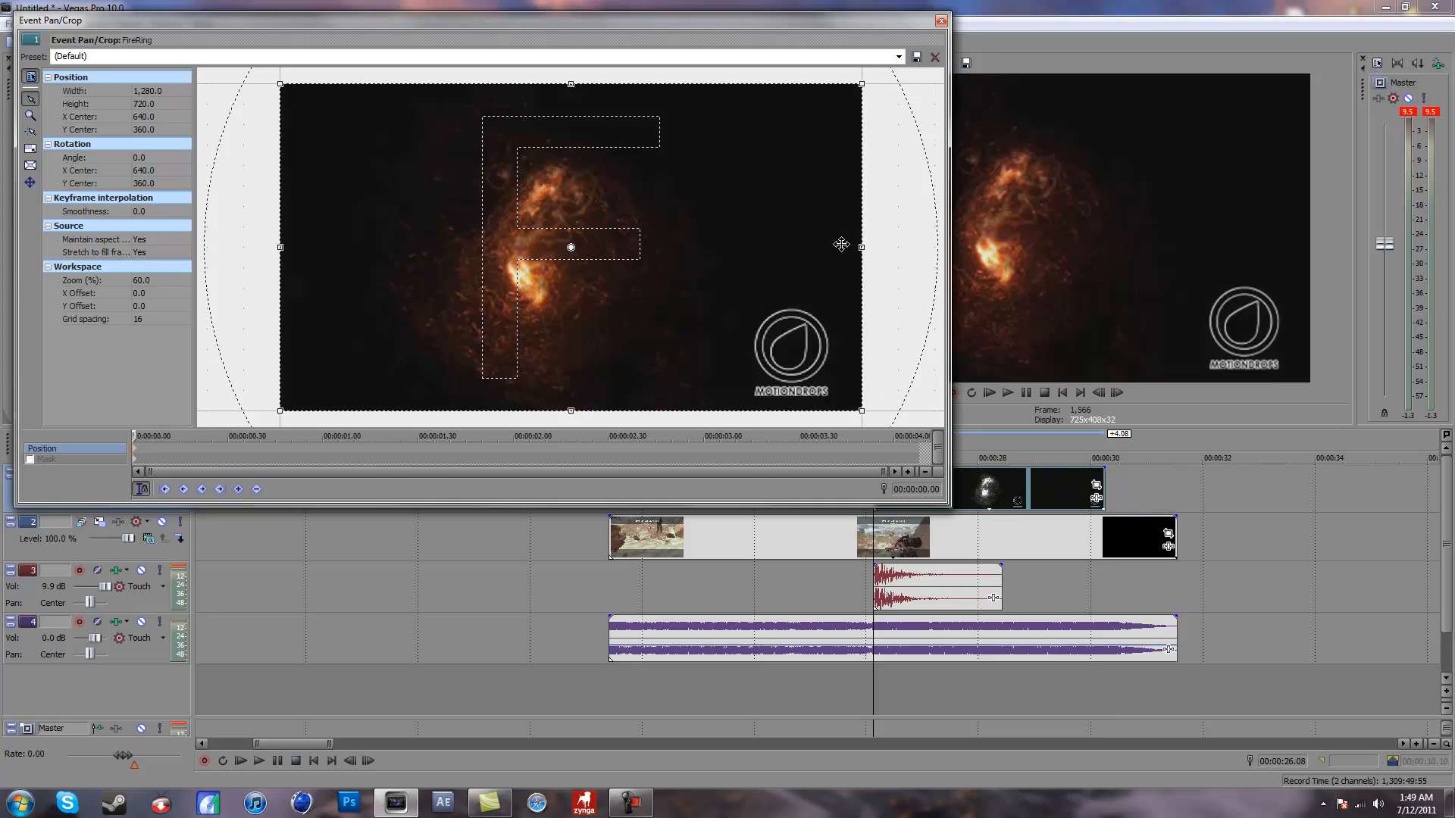
pyautogui.moveTo(865, 248); pyautogui.dragTo(756, 260)
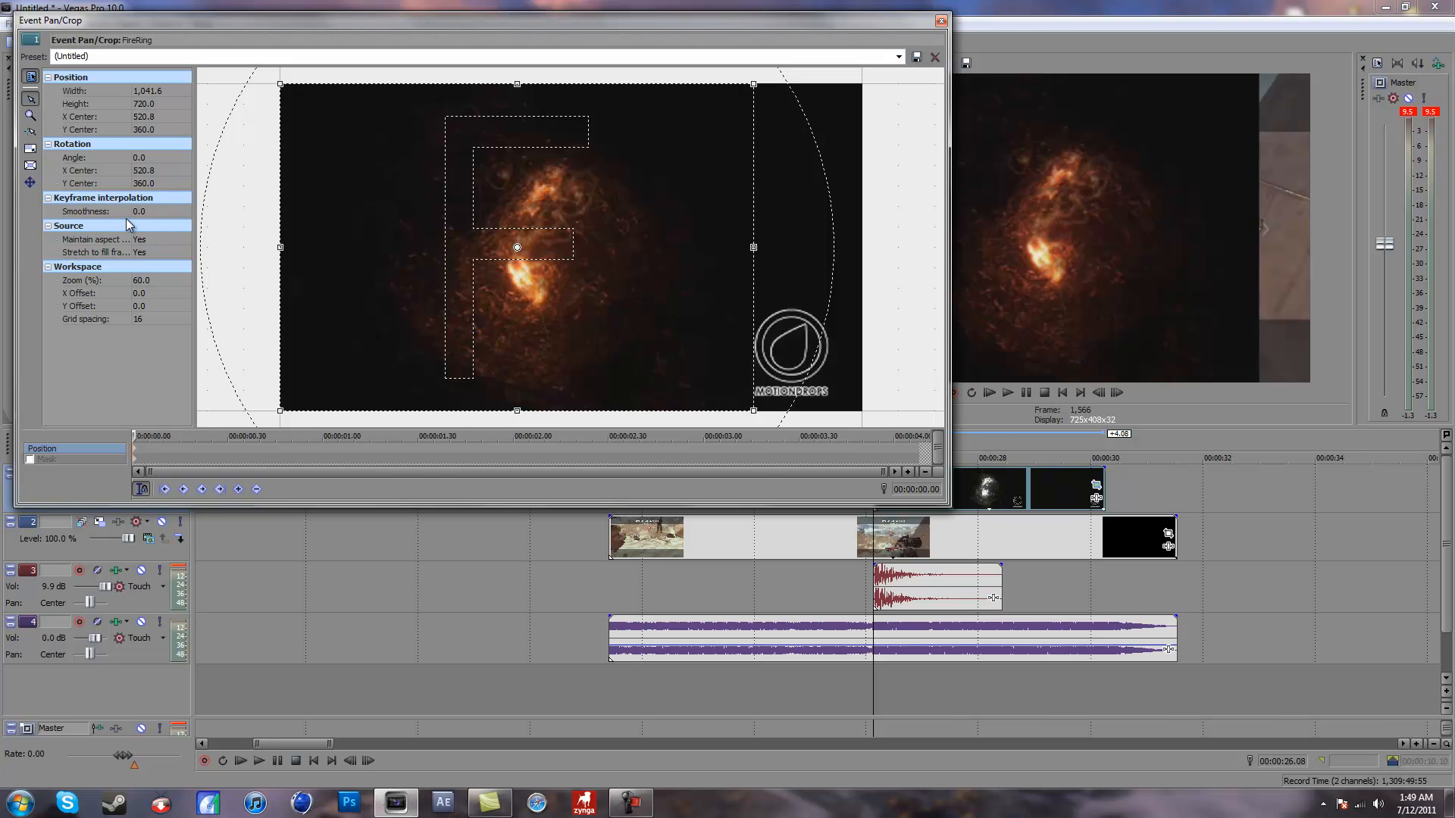
pyautogui.click(150, 240)
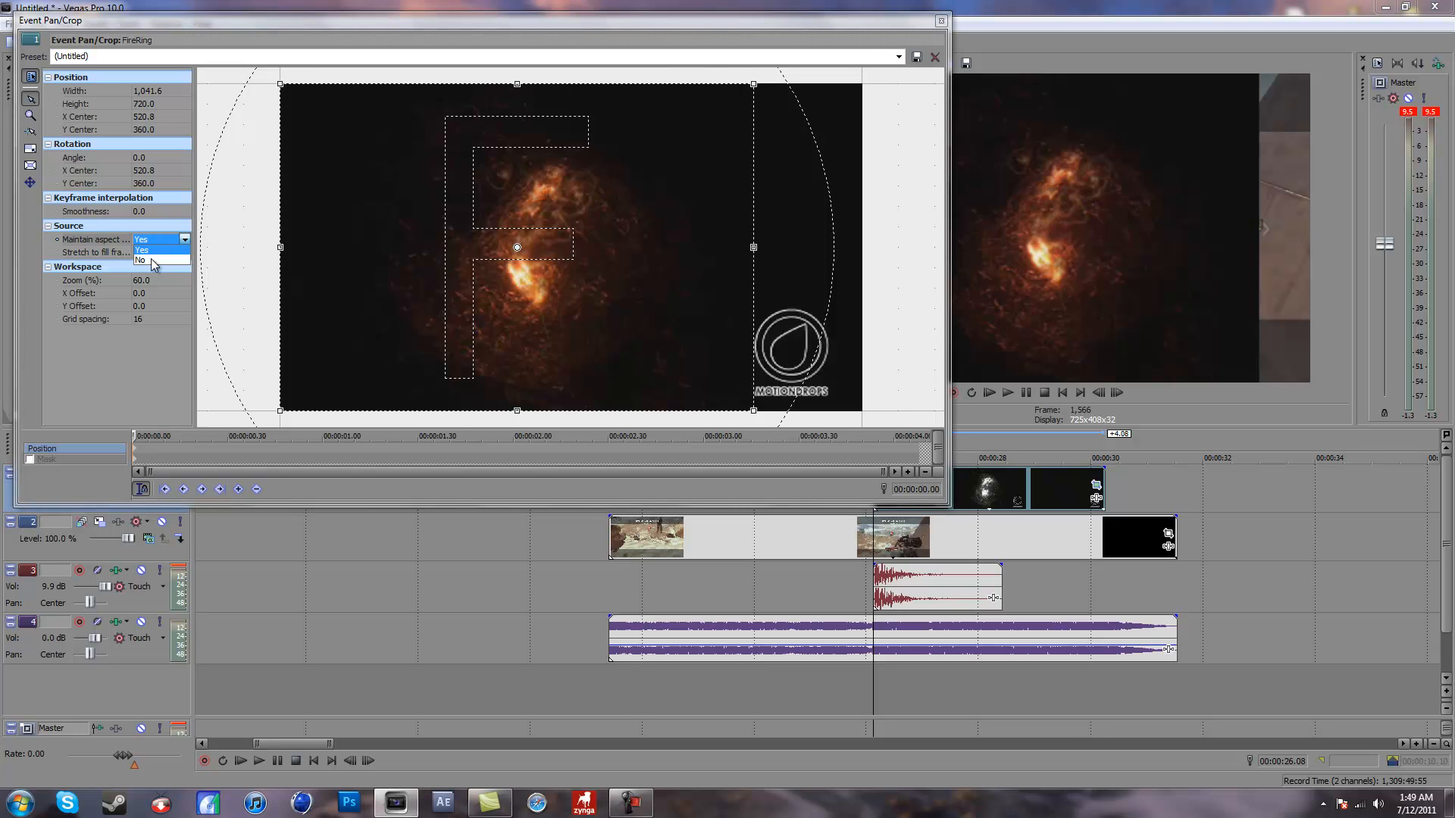
pyautogui.click(153, 259)
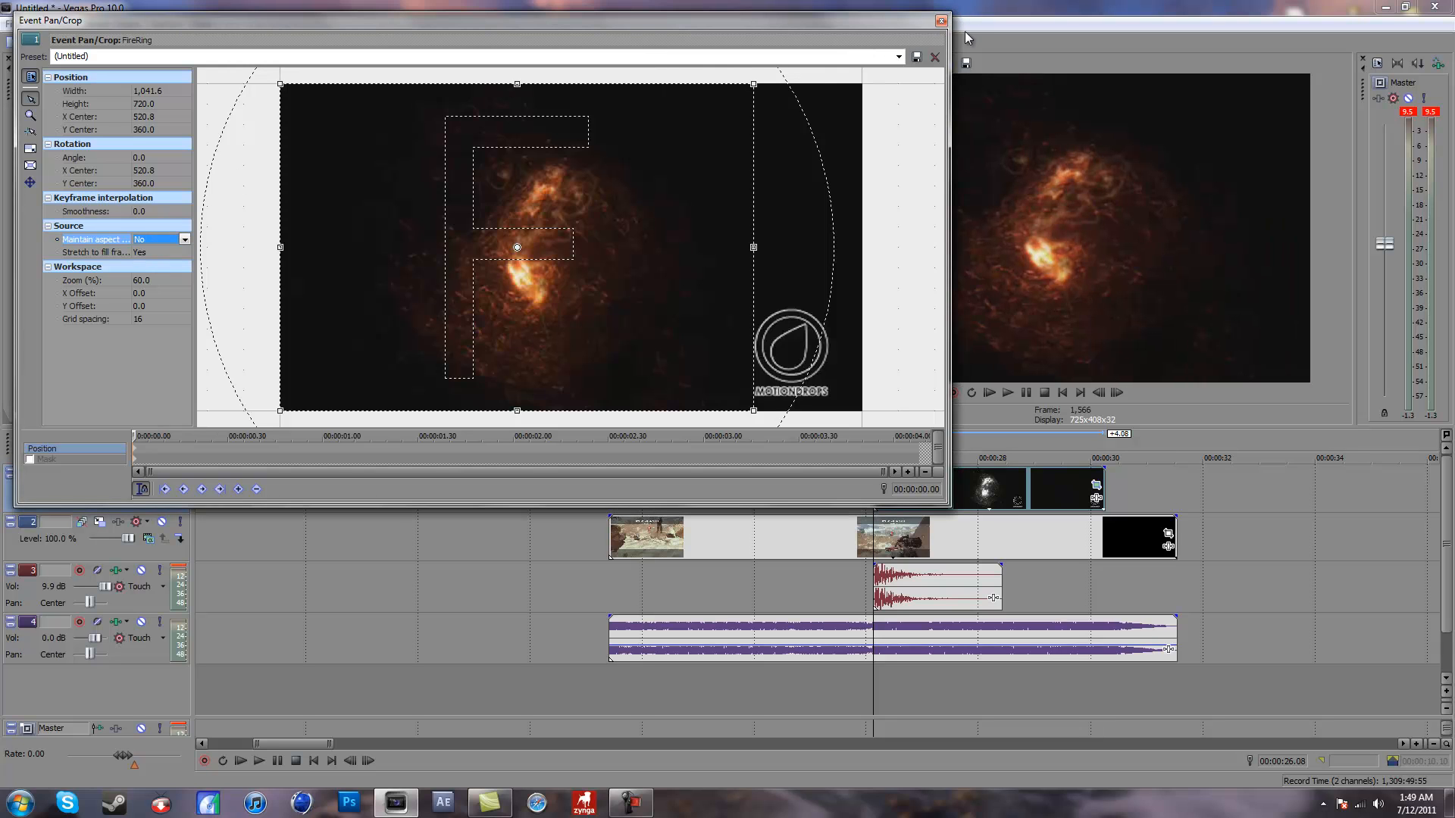
pyautogui.click(940, 22)
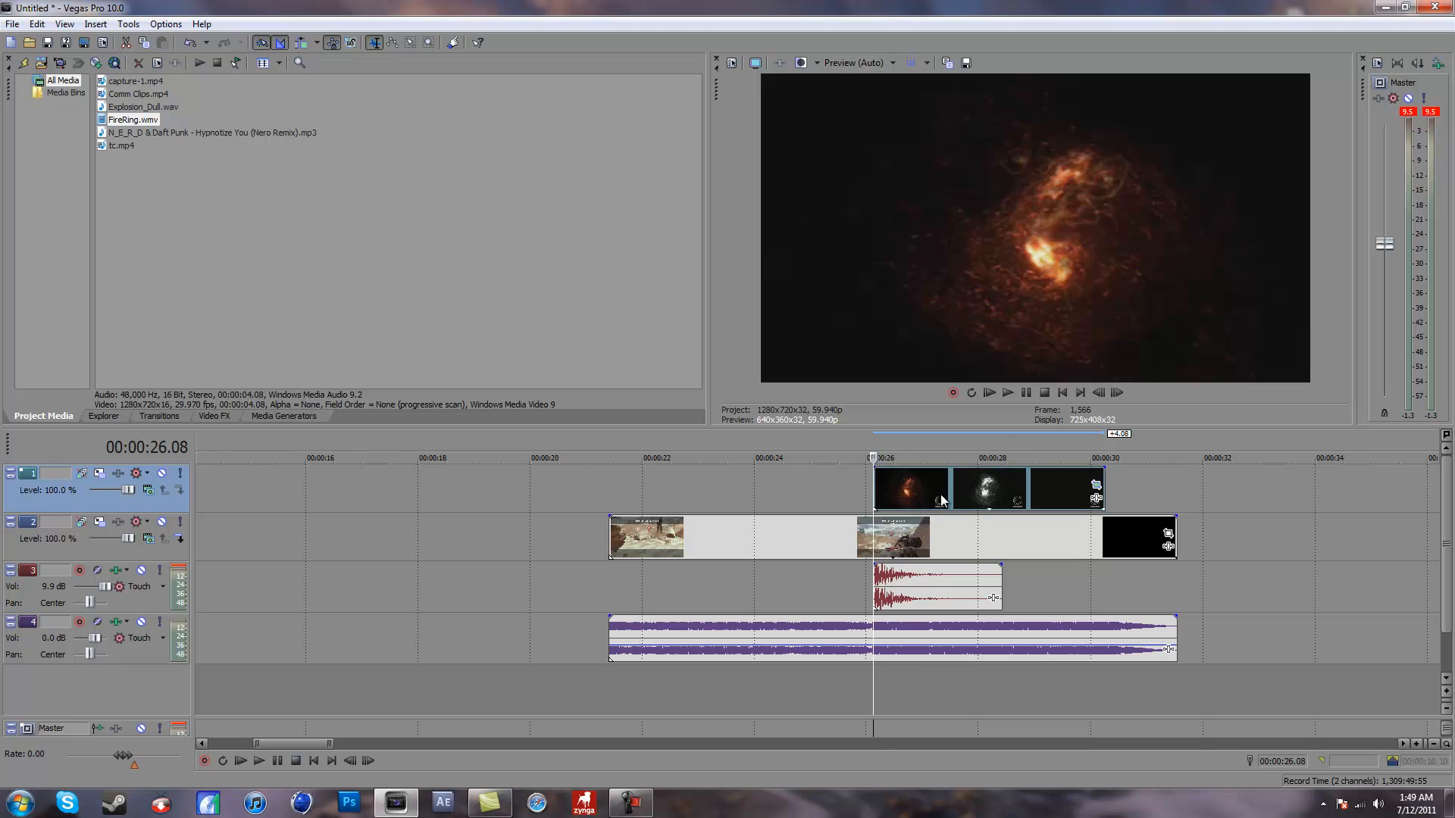
# Check the cropped FireRing clip at several frames between 00:00:26.56 and 00:00:26.39
pyautogui.click(917, 479)
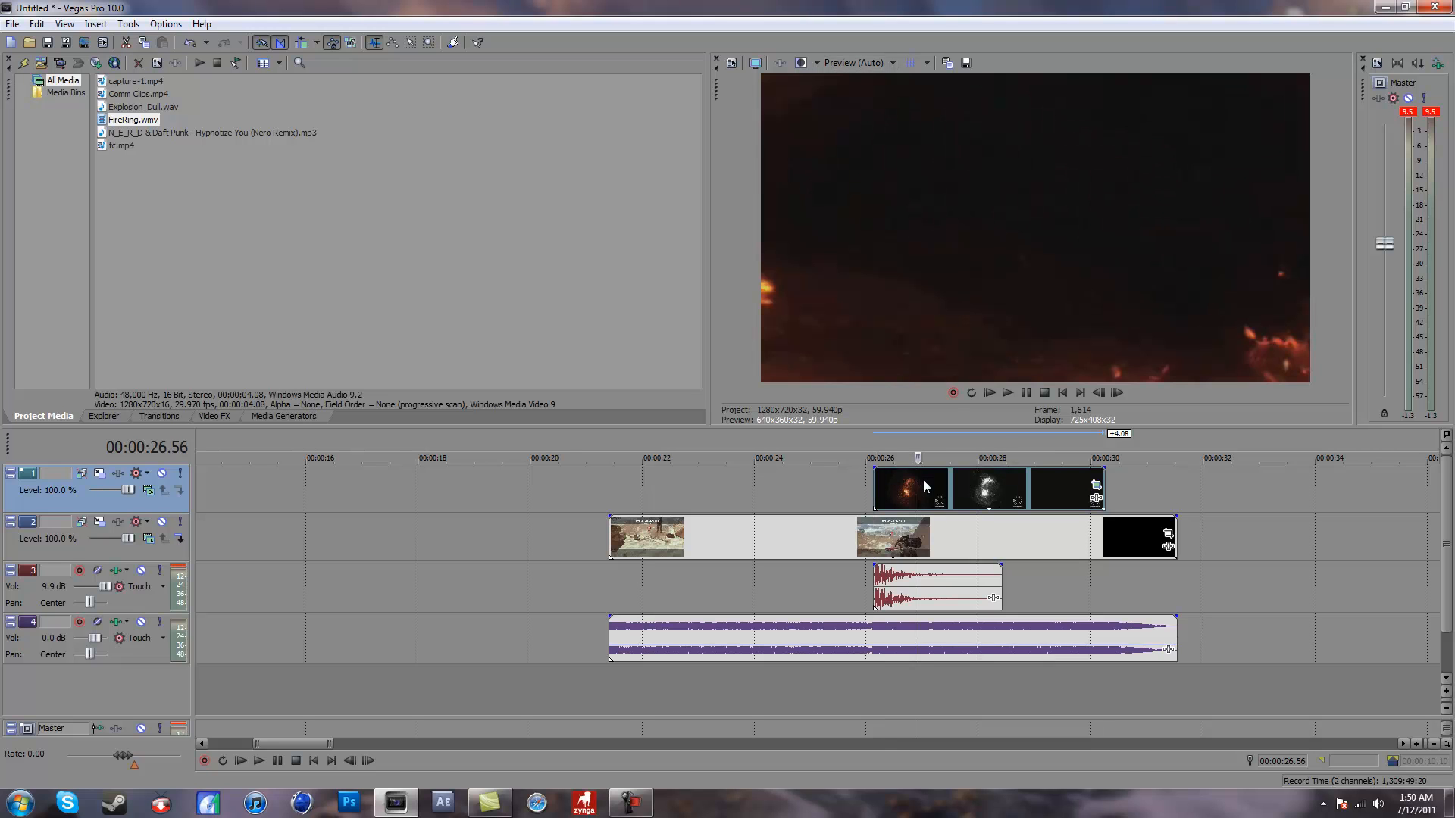
pyautogui.click(909, 483)
pyautogui.click(902, 488)
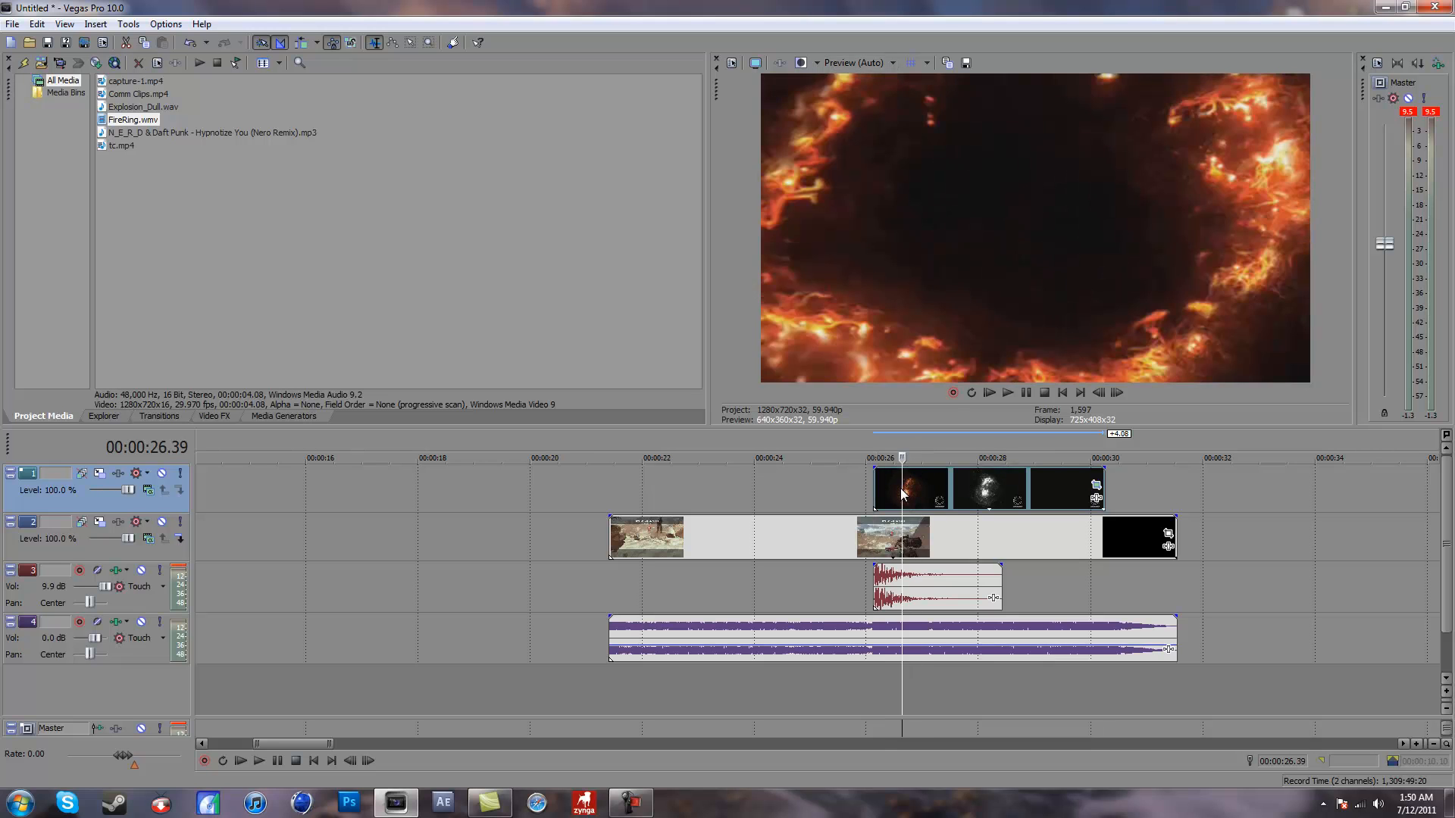
# Review the cropped FireRing clip at frames between 00:00:26.39 and its start at 00:00:26.08
pyautogui.click(901, 489)
pyautogui.click(896, 491)
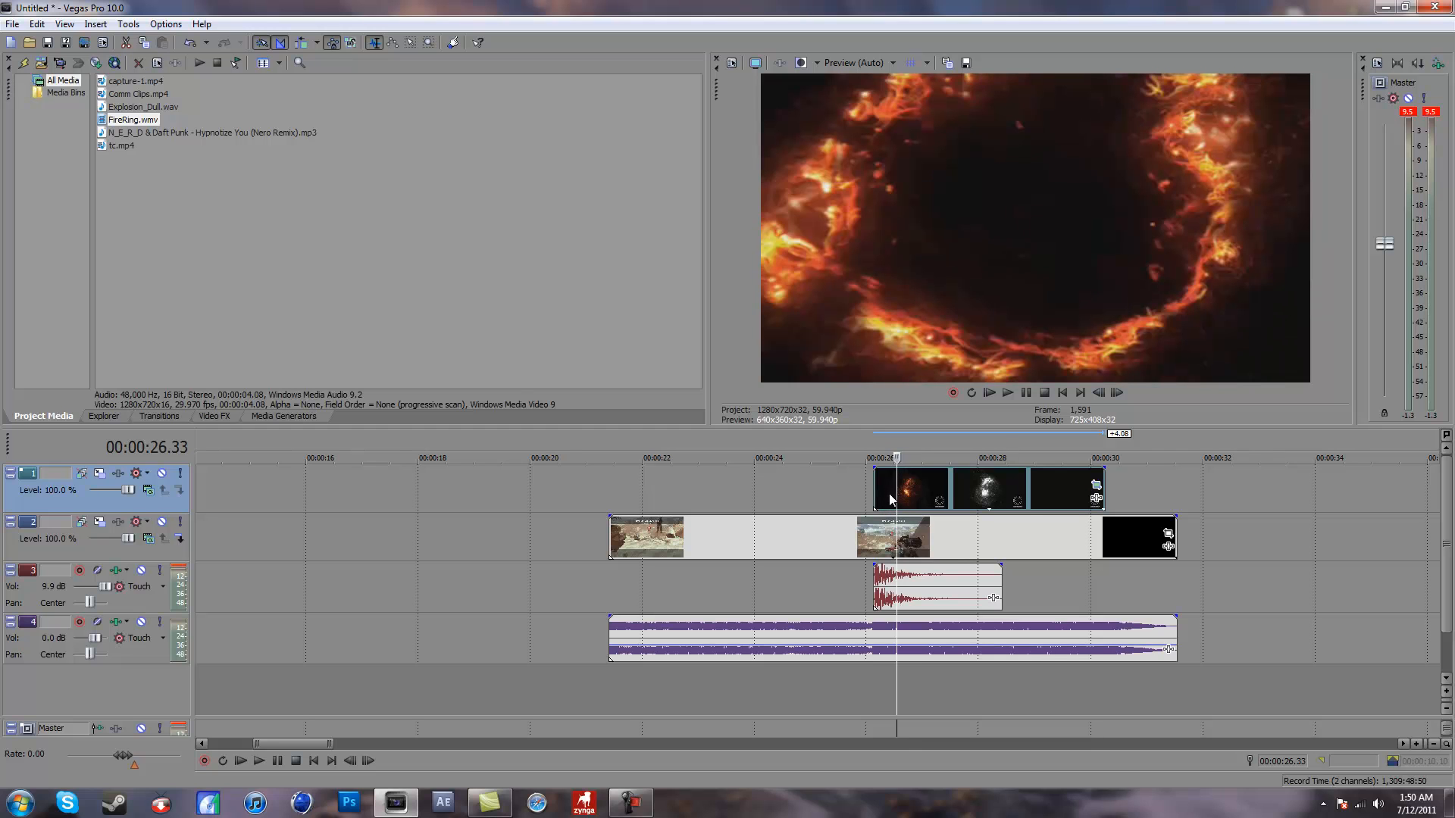
pyautogui.rightClick(945, 487)
pyautogui.click(985, 476)
pyautogui.click(675, 323)
pyautogui.click(780, 531)
pyautogui.click(855, 505)
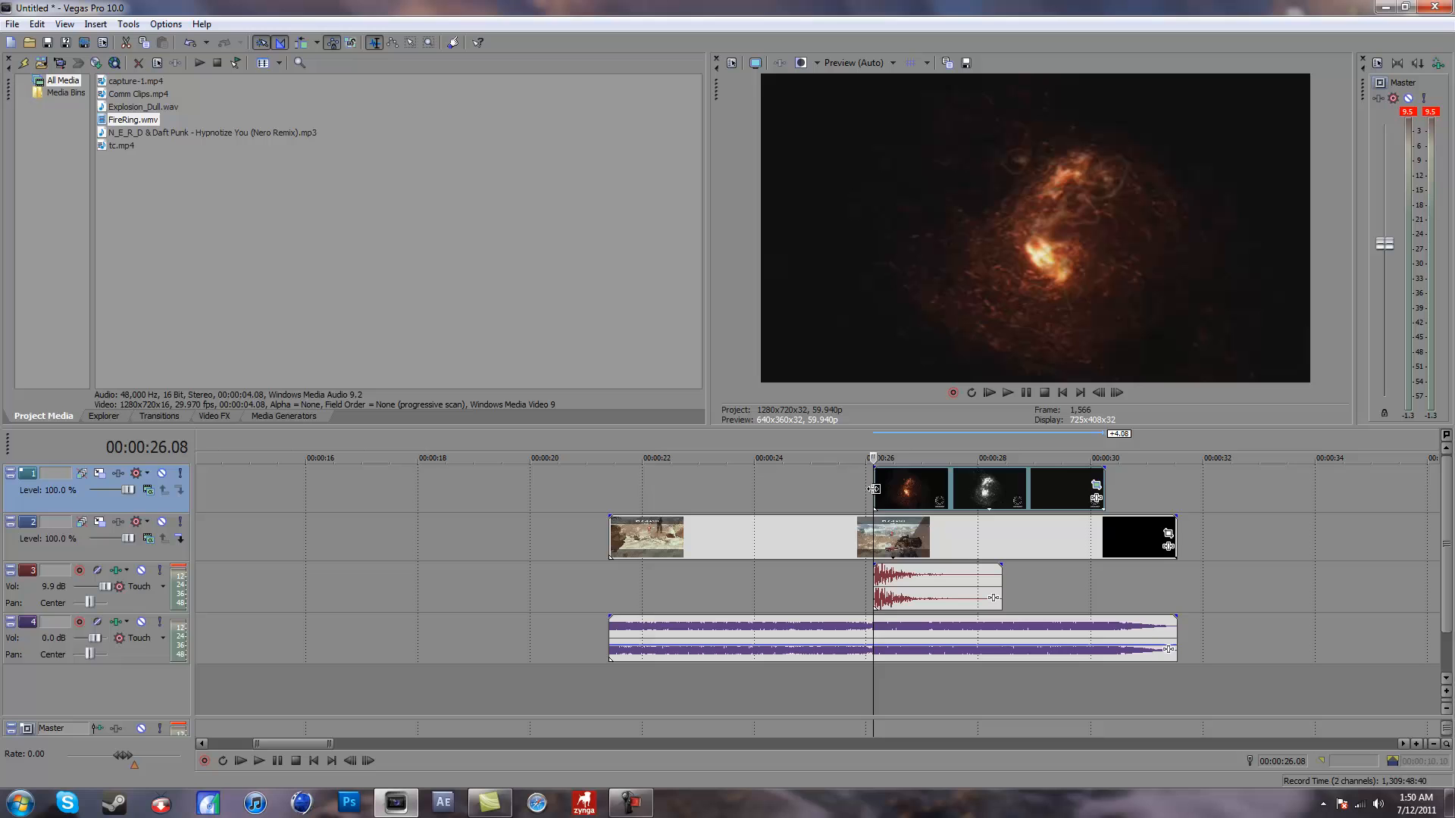
# Change the FireRing track's compositing mode so the fire blends over the gameplay, and check the overlay at several frames
pyautogui.click(148, 491)
pyautogui.click(174, 545)
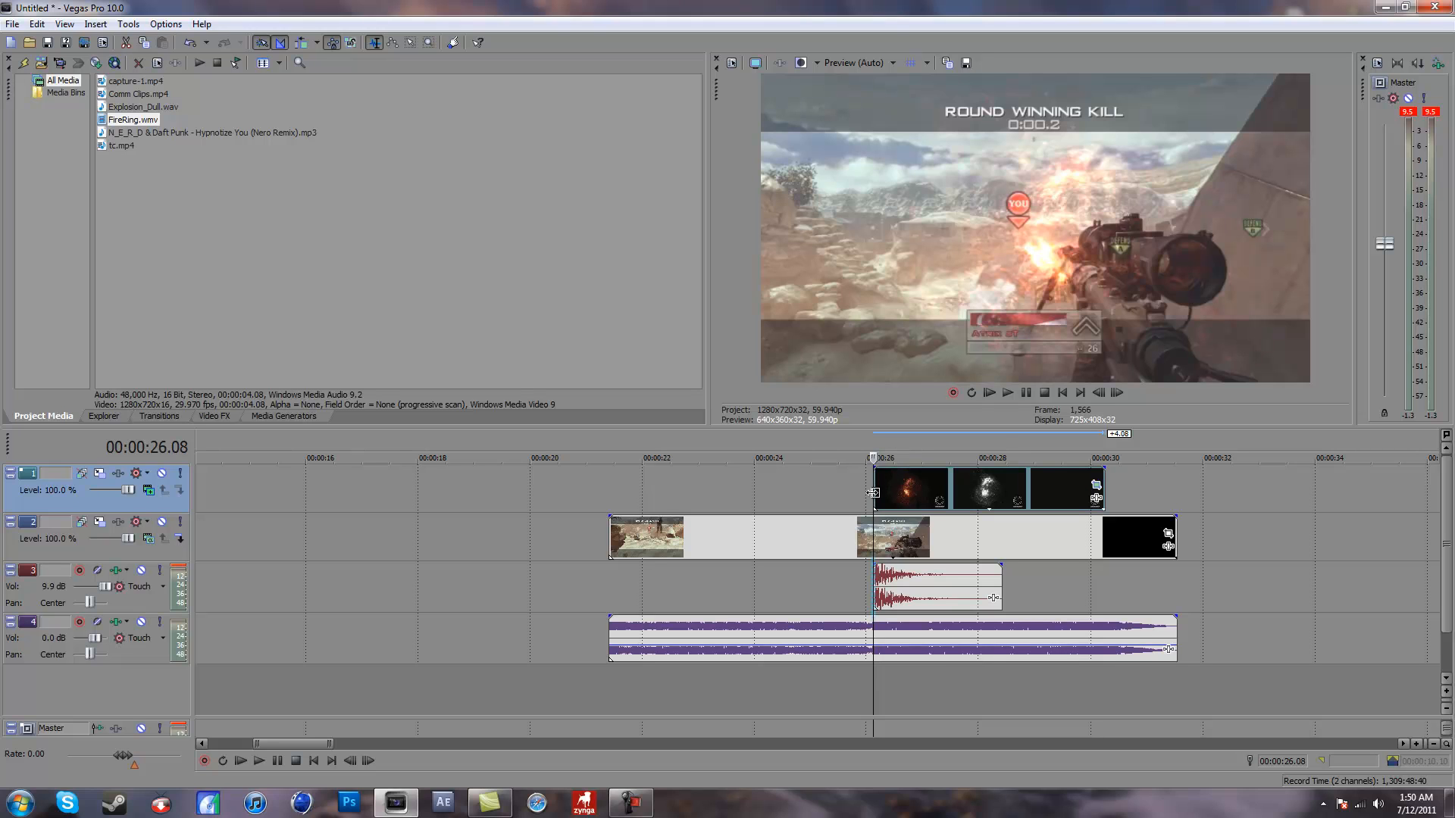
pyautogui.click(899, 482)
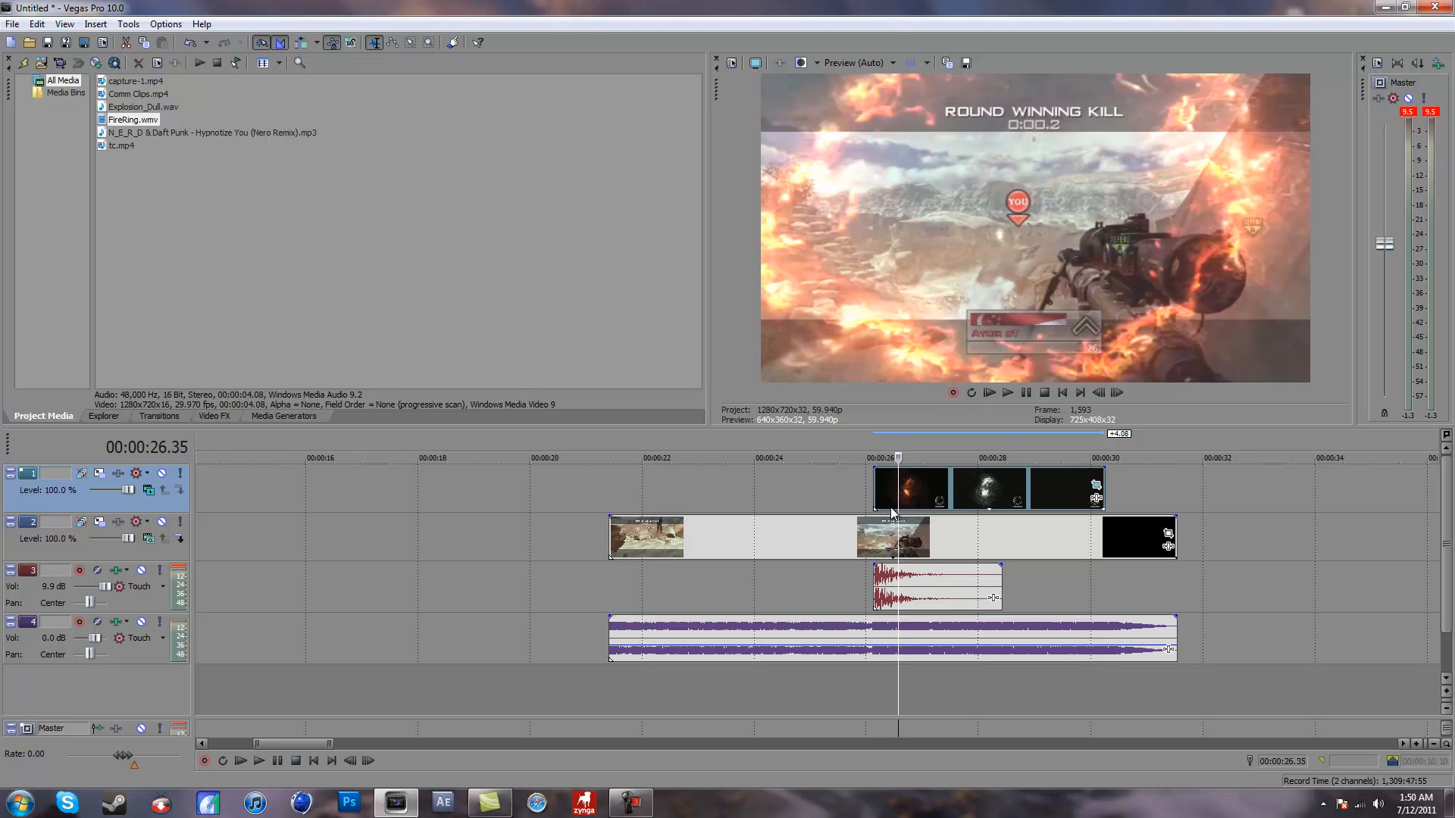
pyautogui.click(875, 498)
pyautogui.press('space')
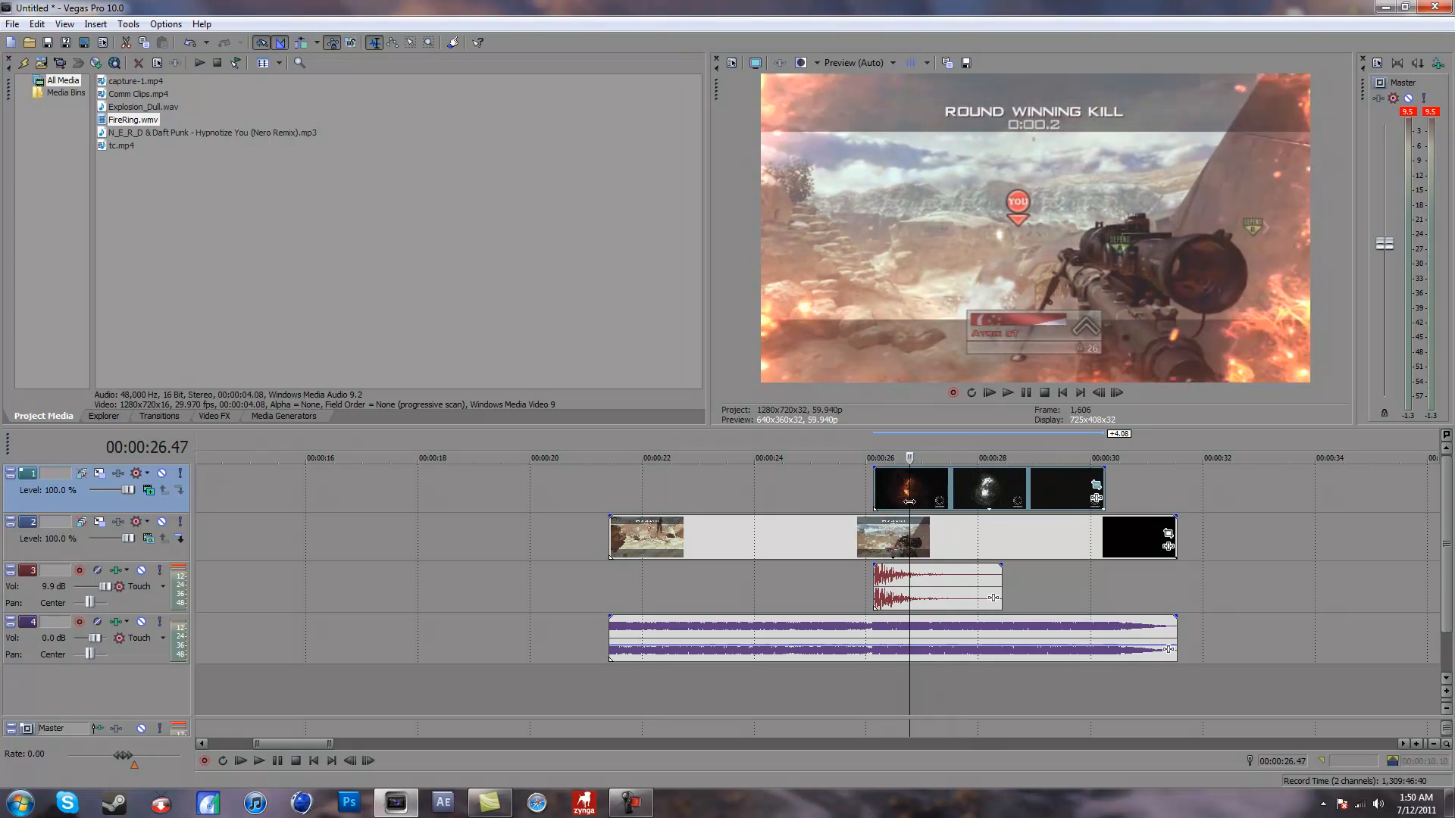
# Split the FireRing event at 00:00:27.26 and delete the part after the split
pyautogui.moveTo(981, 499); pyautogui.dragTo(947, 512)
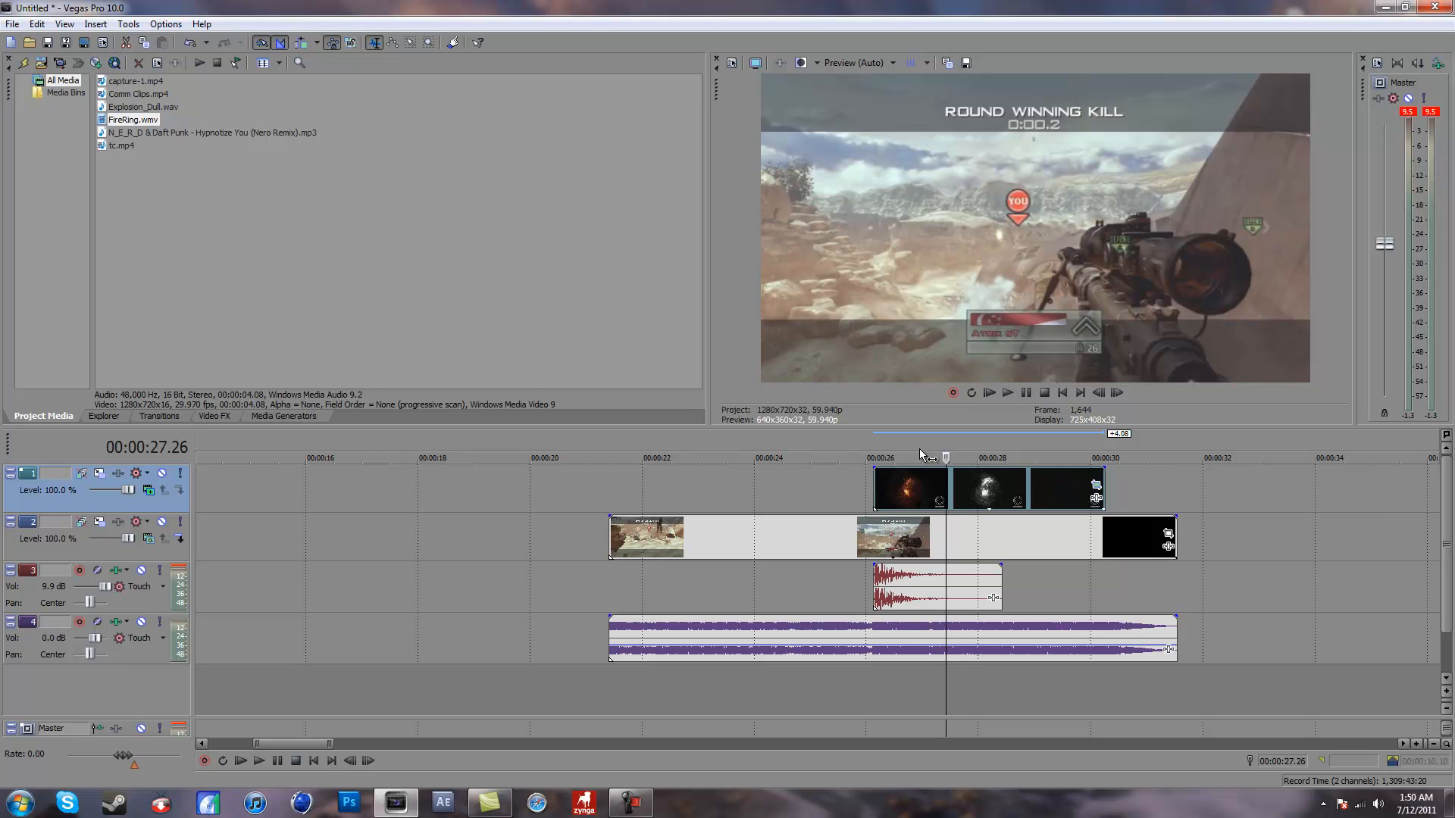
pyautogui.press('s')
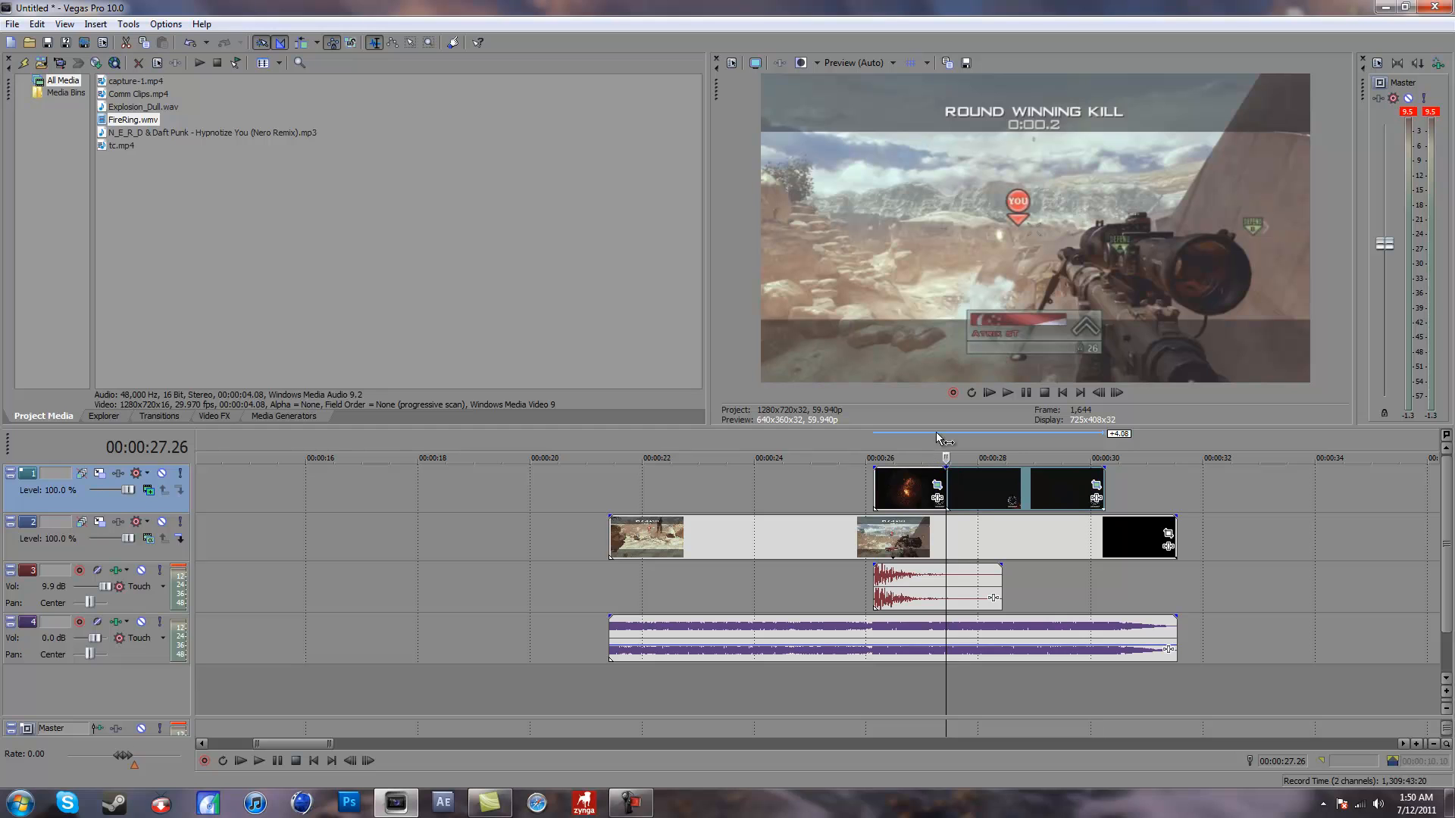
pyautogui.rightClick(1040, 474)
pyautogui.click(1085, 221)
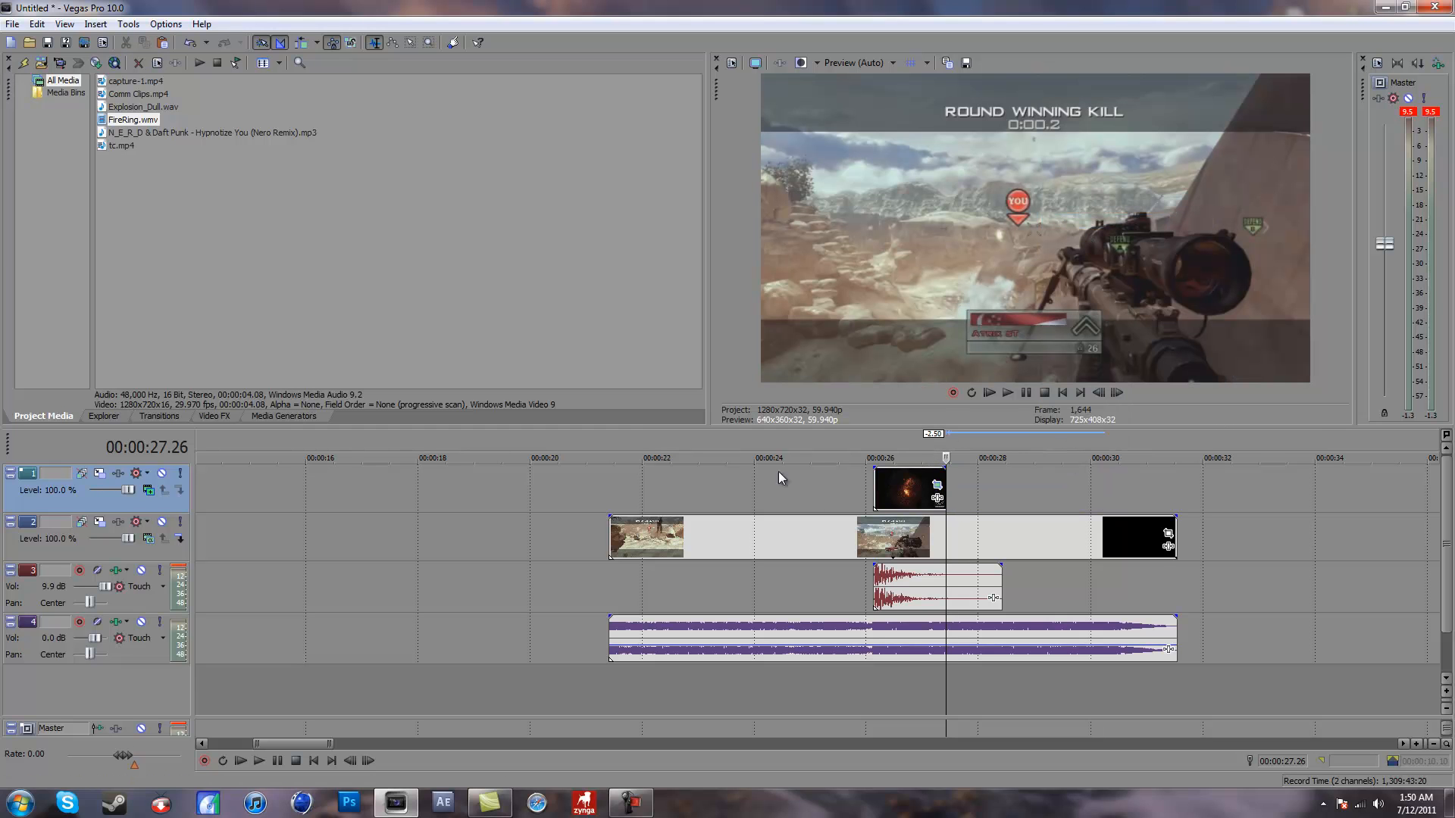
# Play the trimmed fire overlay from its start and from 00:00:25.51, just before the gunshot, to review its timing
pyautogui.moveTo(876, 477); pyautogui.dragTo(874, 480)
pyautogui.press('space')
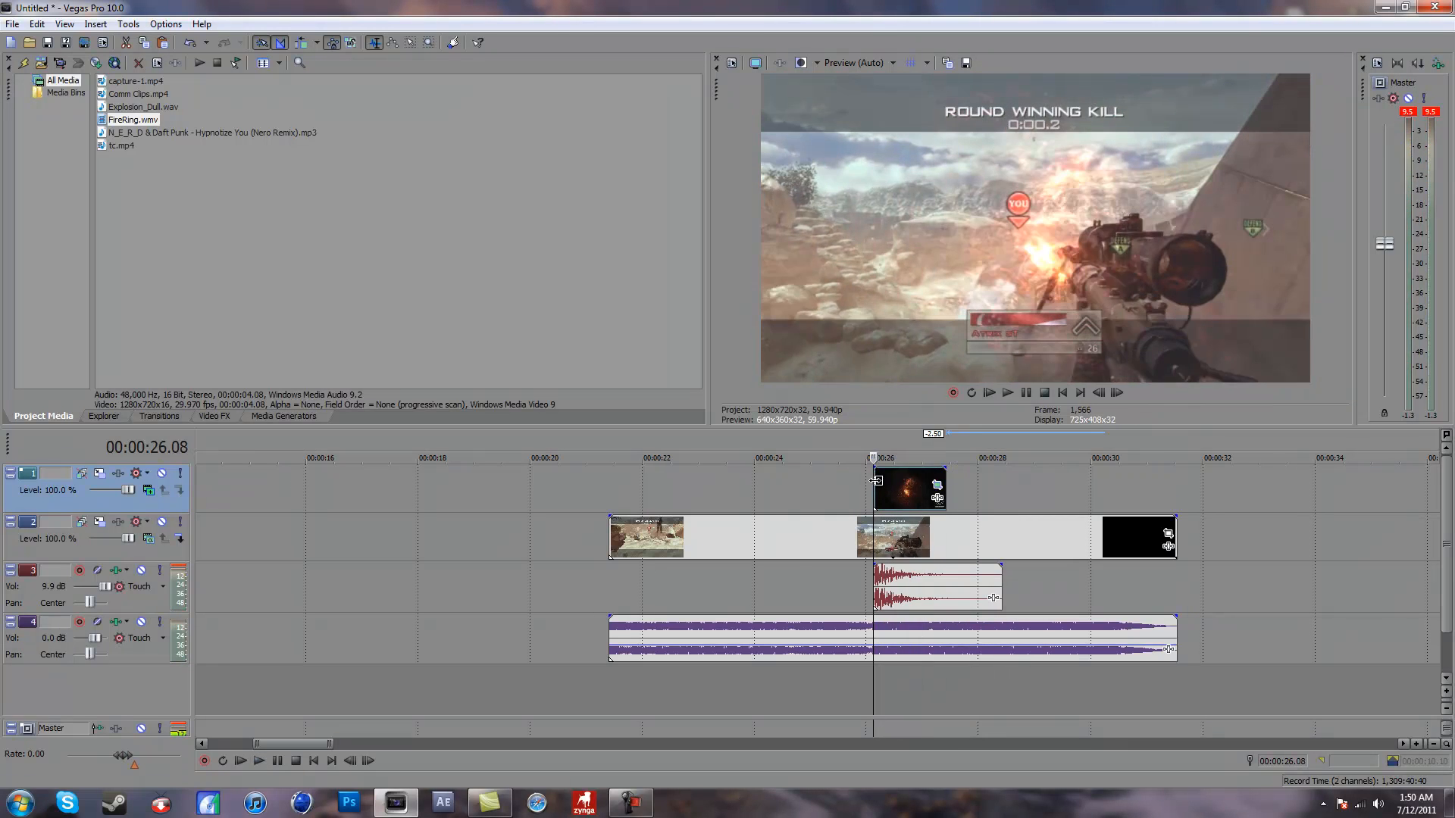
pyautogui.press('space')
pyautogui.click(858, 481)
pyautogui.press('m')
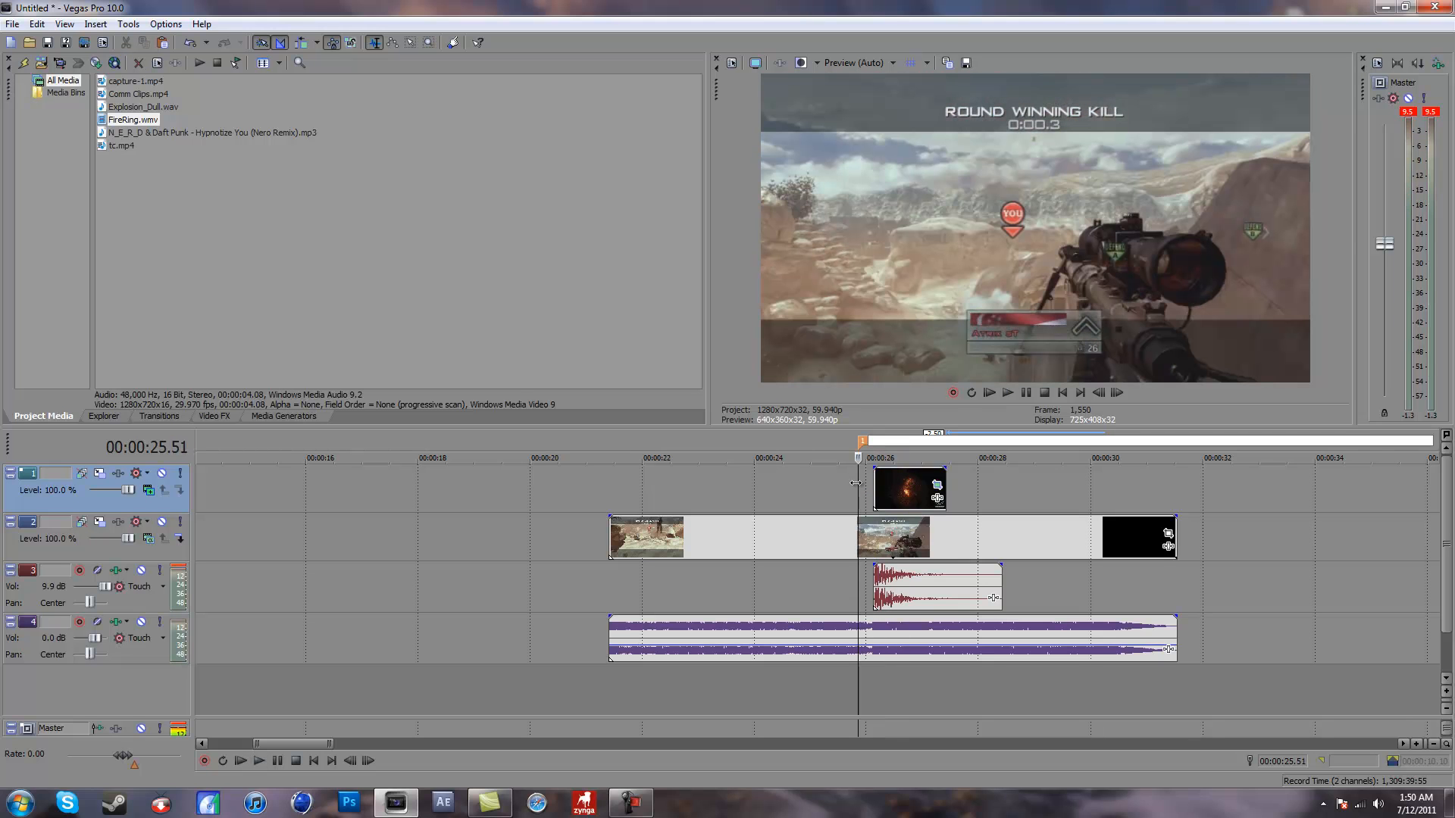
pyautogui.press('Escape')
pyautogui.rightClick(863, 480)
pyautogui.click(853, 487)
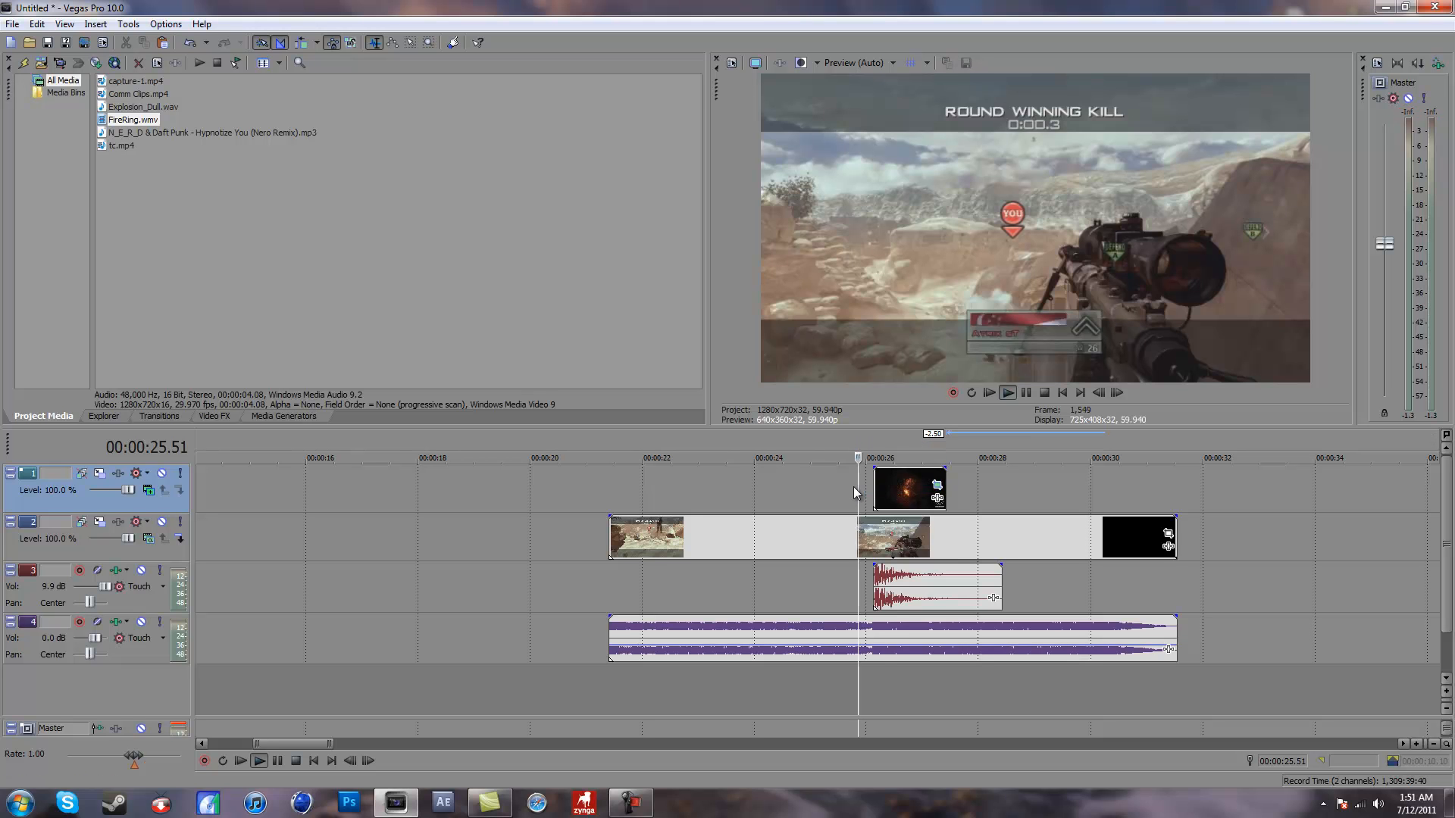
pyautogui.press('space')
pyautogui.press('space')
pyautogui.press('space')
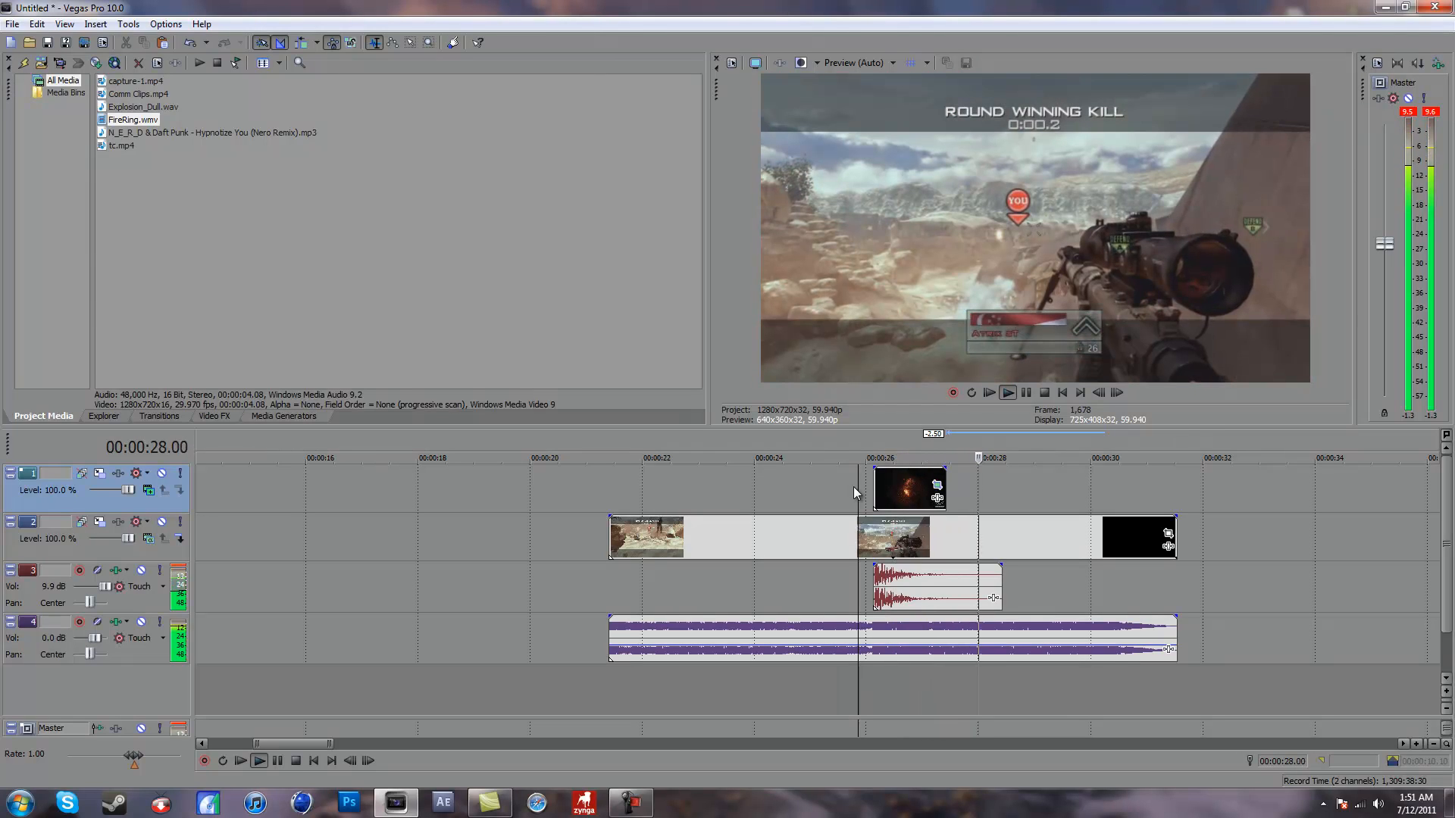
pyautogui.press('space')
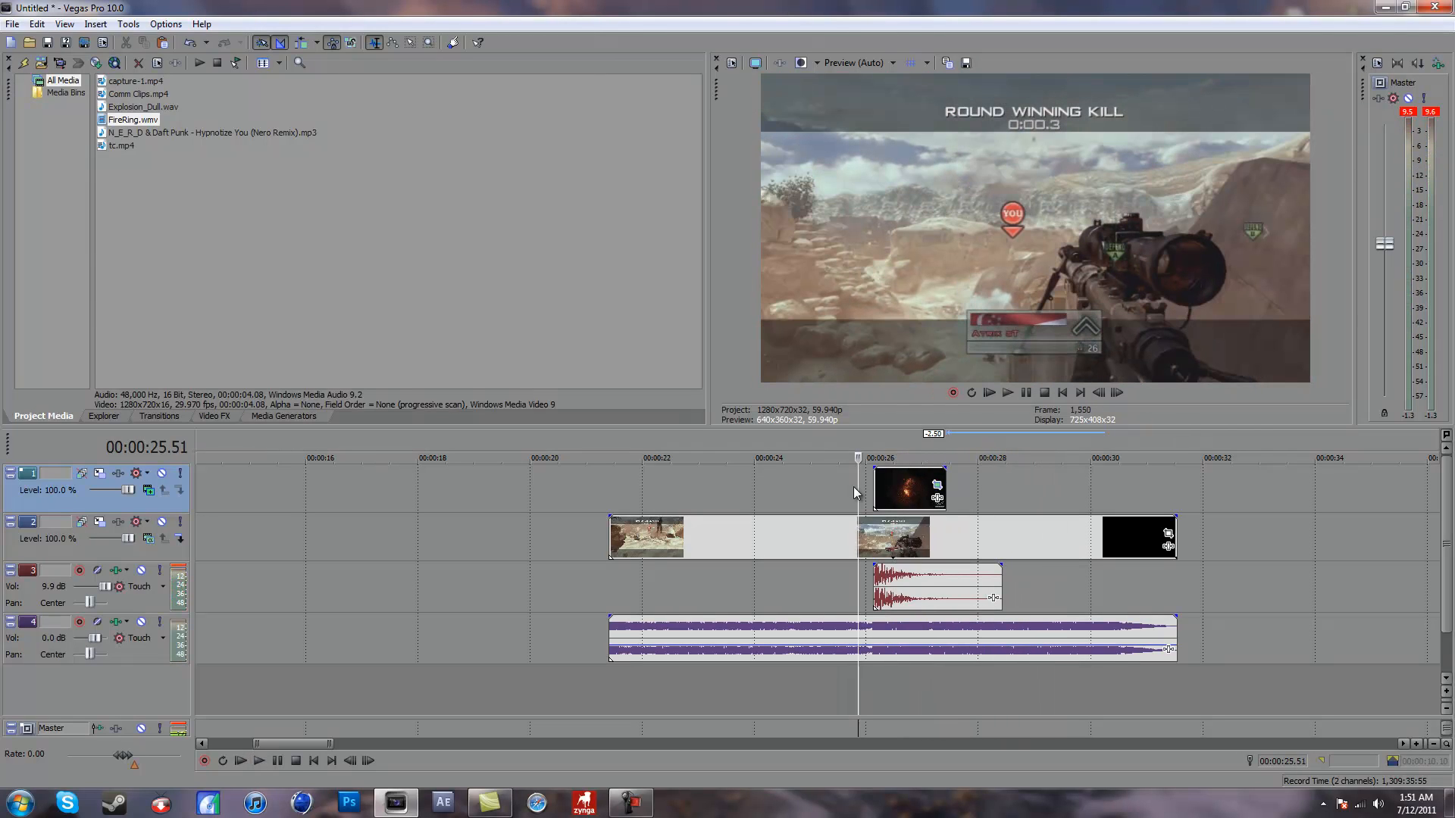
# Apply the HSL Adjust effect with the Max Saturation preset to the FireRing event and play the result
pyautogui.click(872, 494)
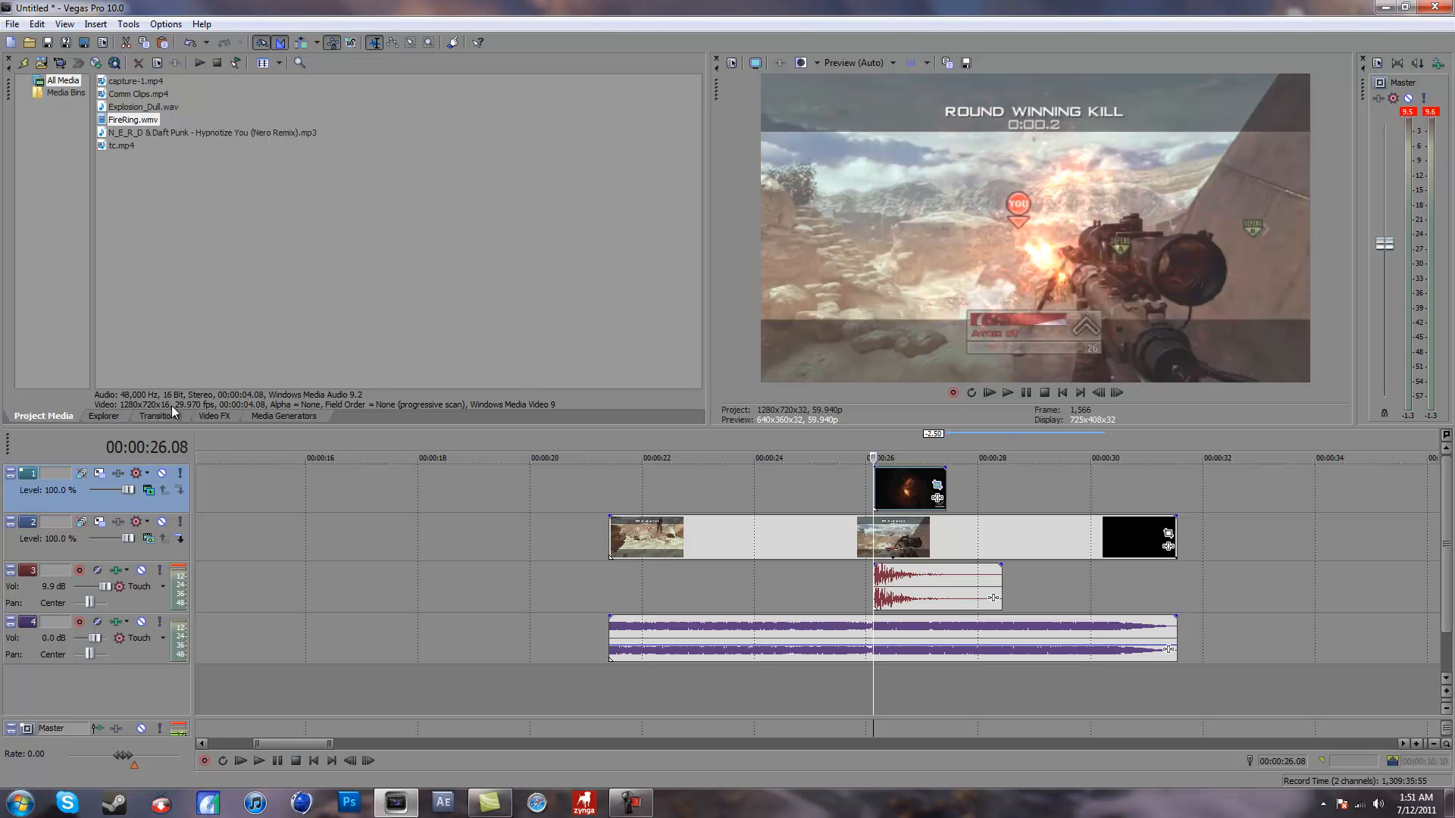
pyautogui.click(213, 416)
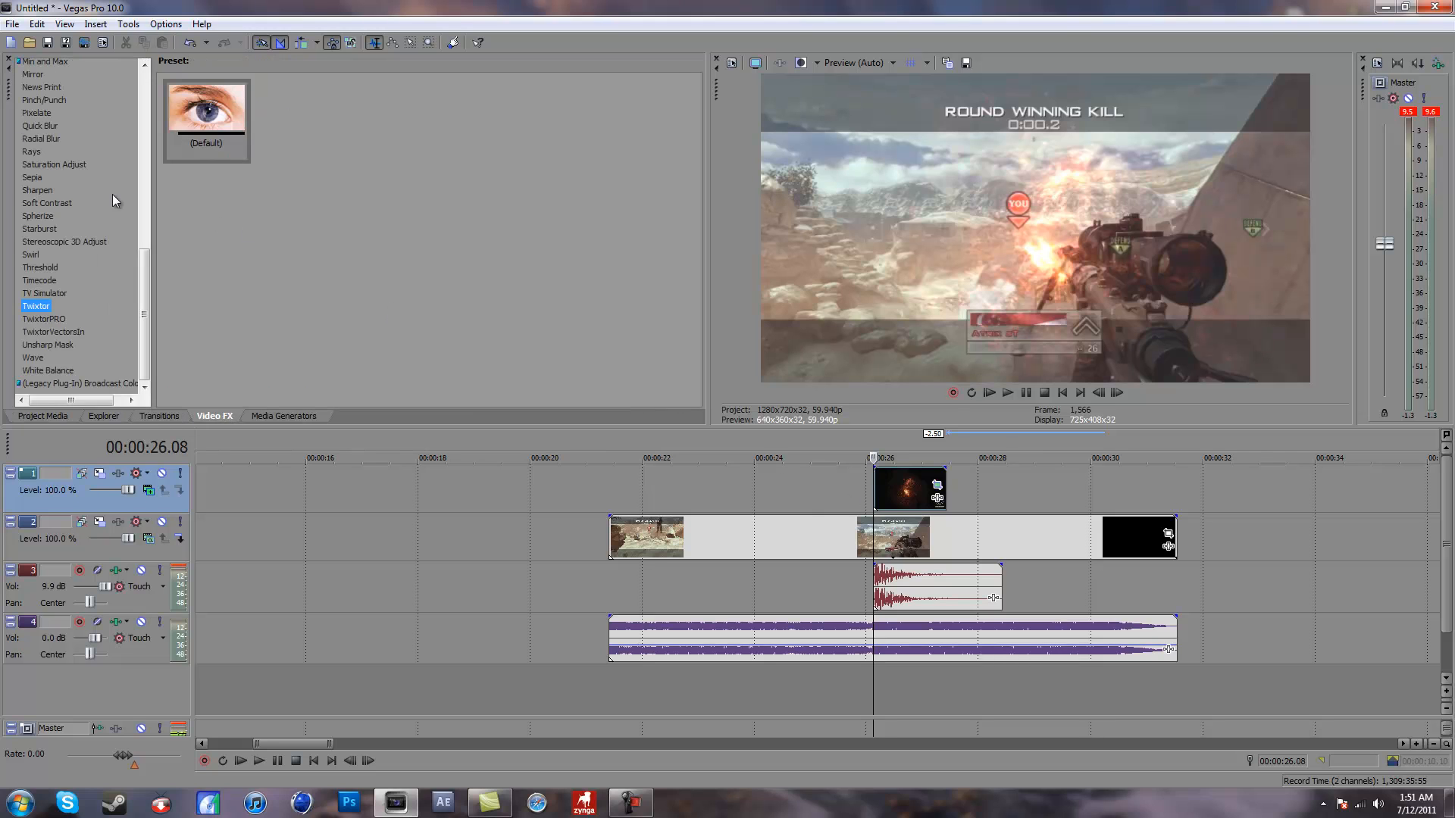
pyautogui.click(57, 96)
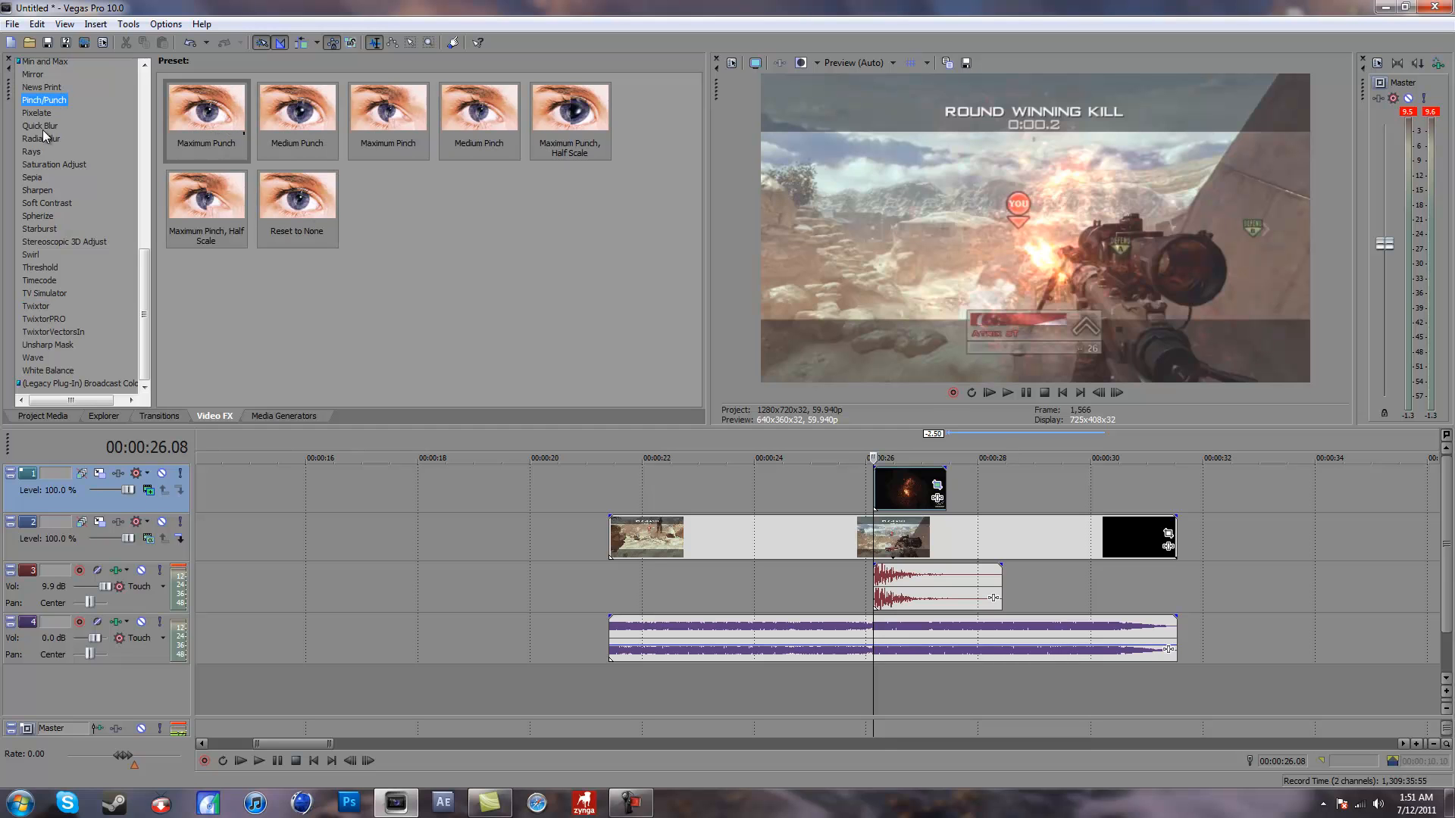
pyautogui.scroll(12, 52, 162)
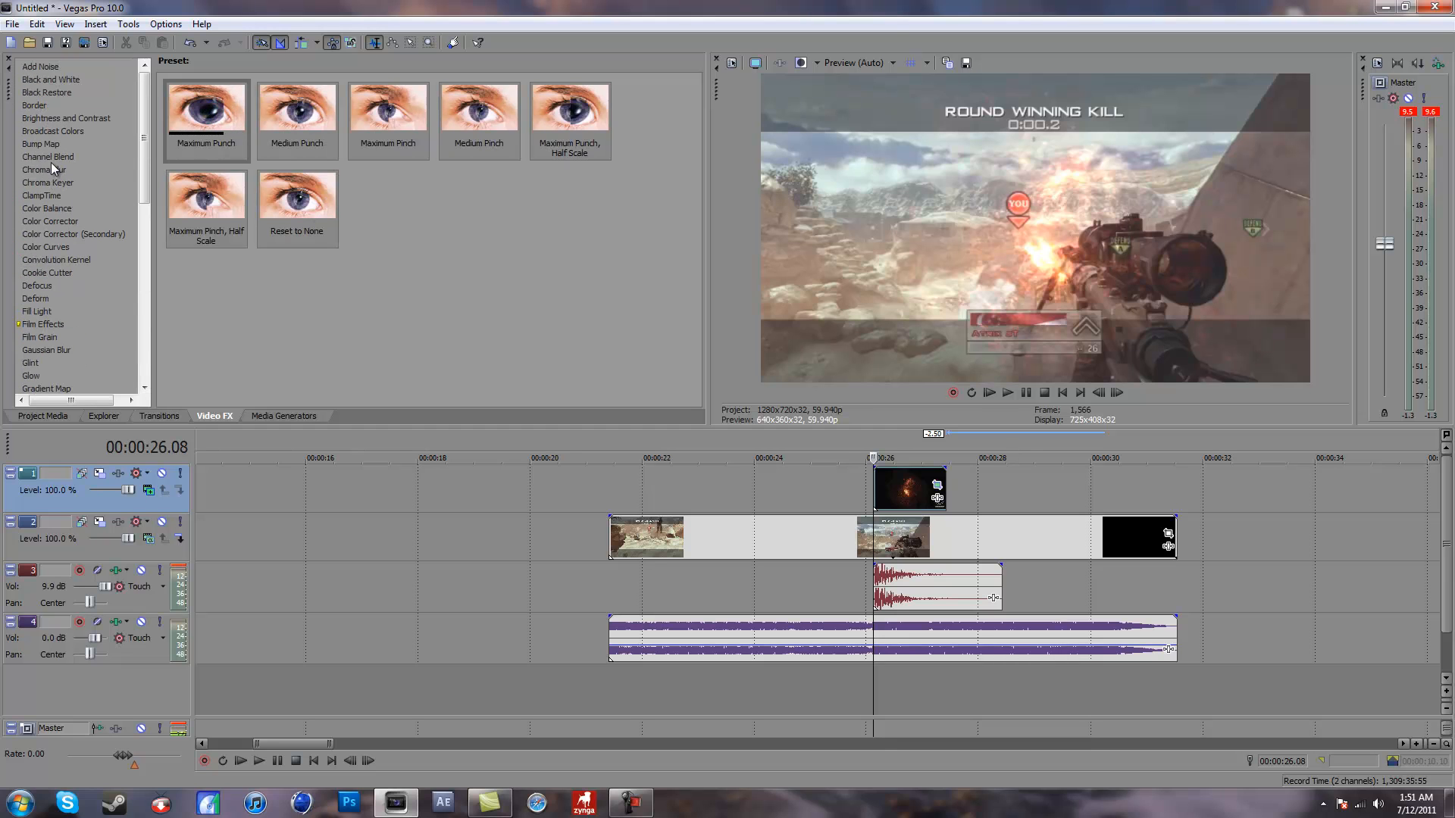
pyautogui.scroll(-3, 53, 300)
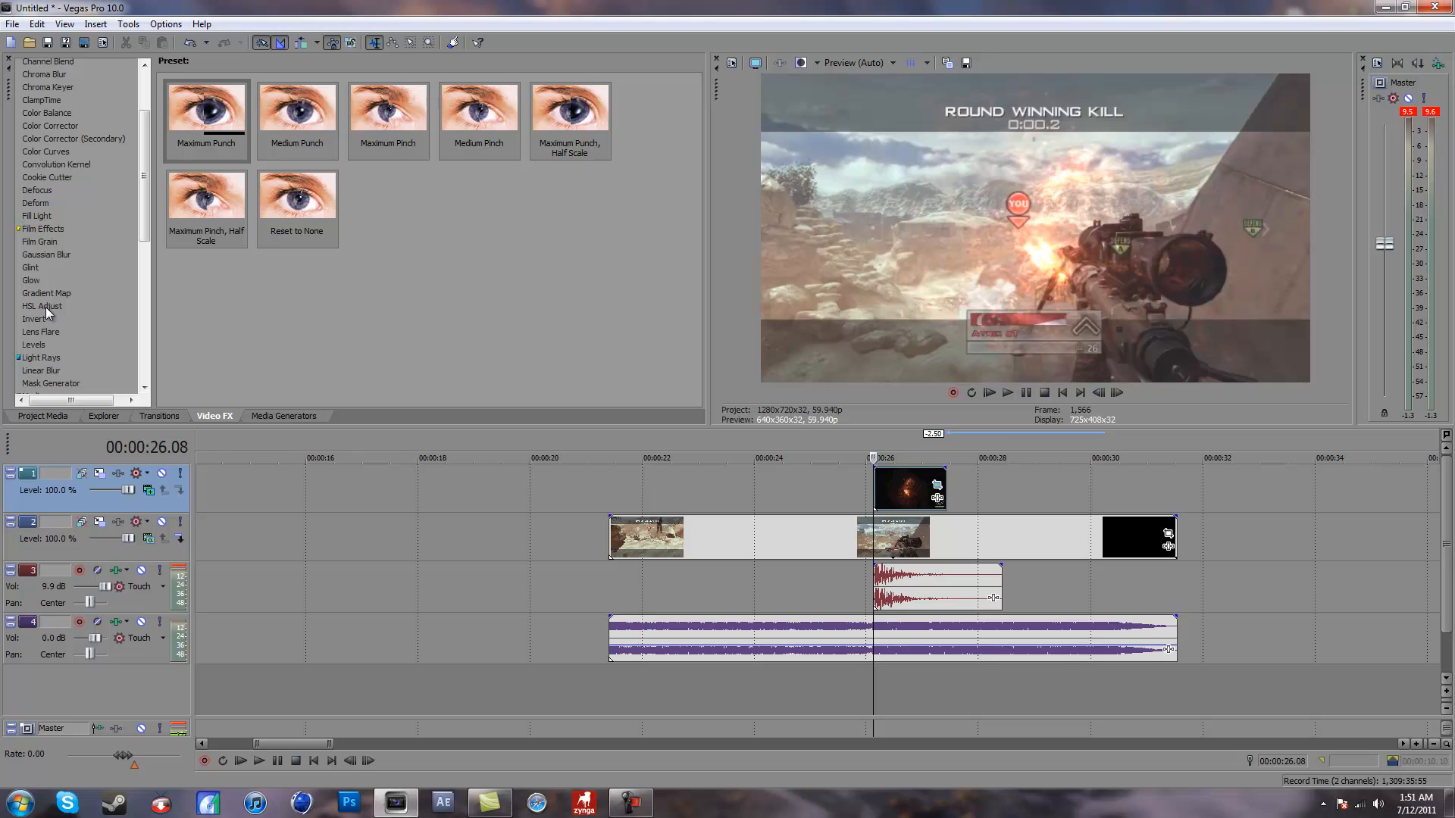
pyautogui.click(50, 307)
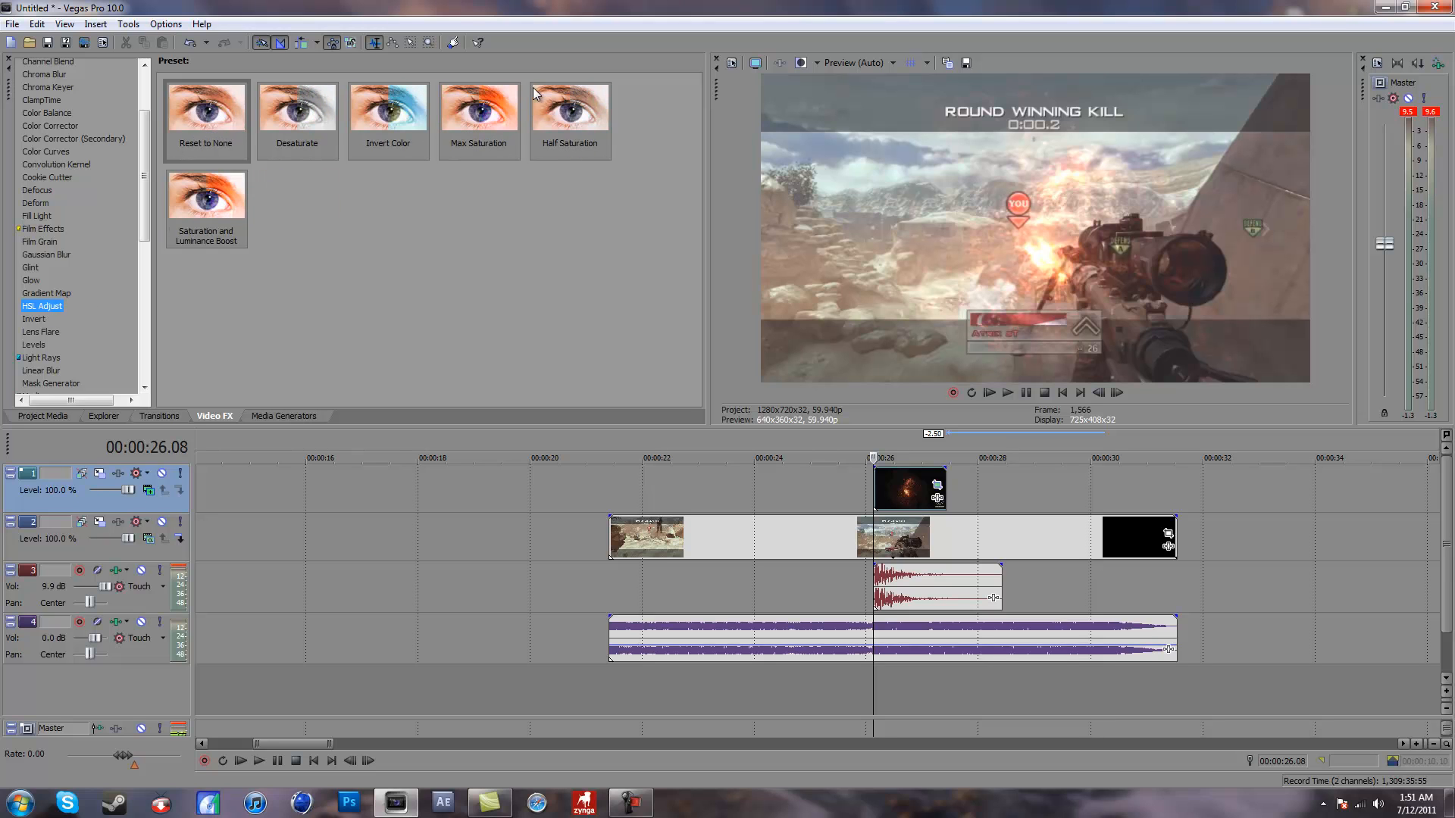
pyautogui.click(457, 117)
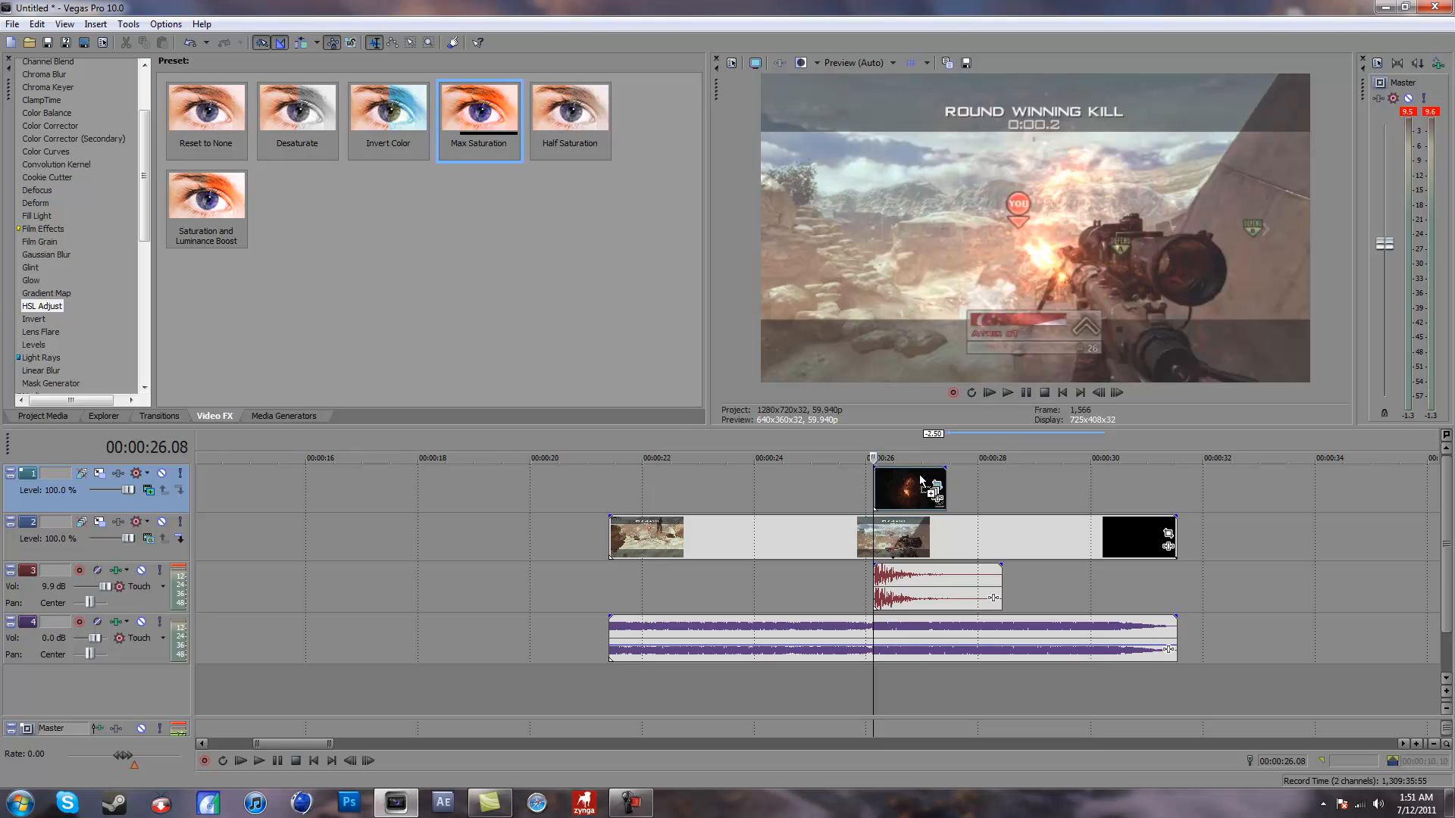
pyautogui.moveTo(912, 455); pyautogui.dragTo(917, 479)
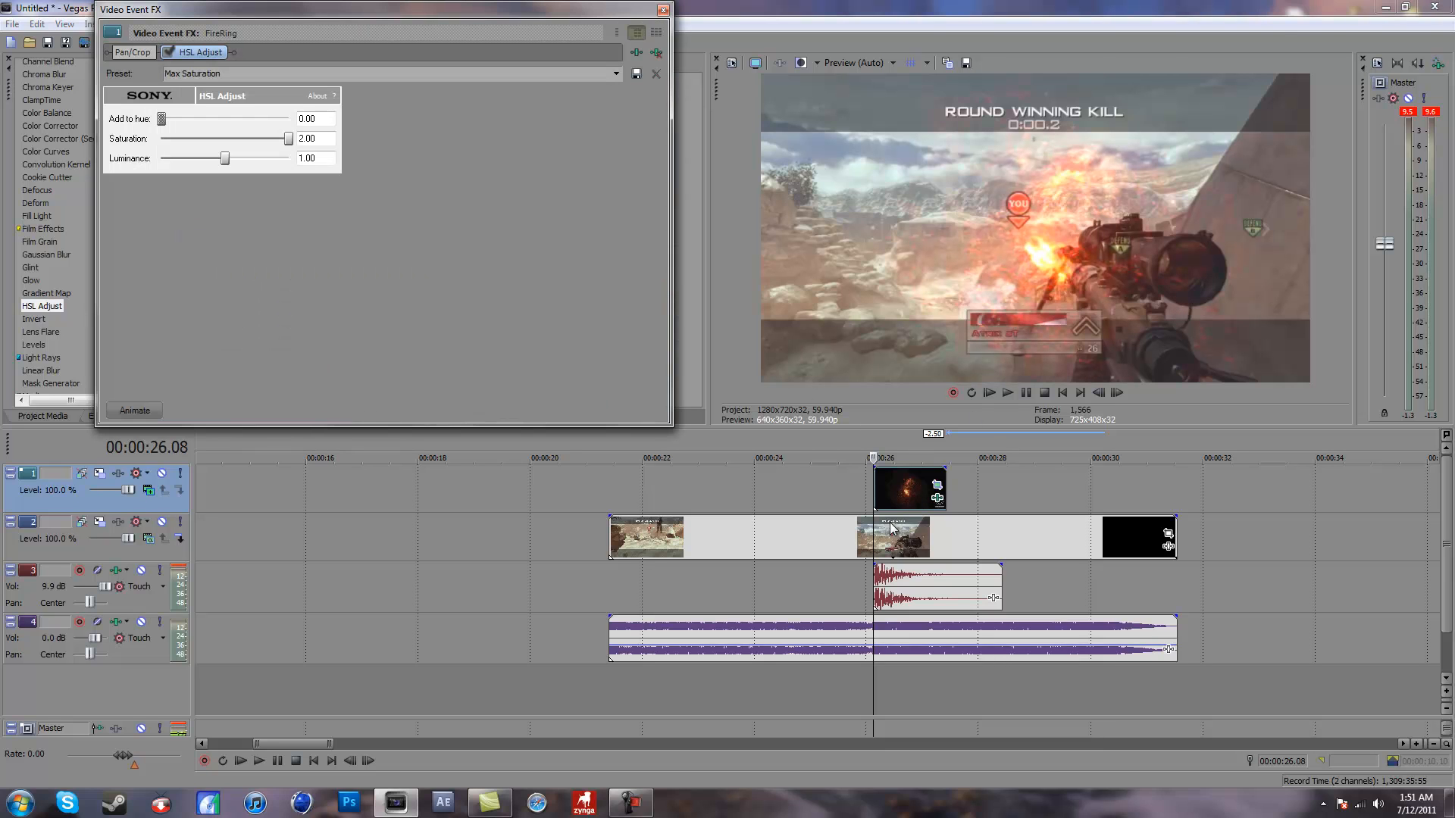
pyautogui.press('space')
pyautogui.press('space')
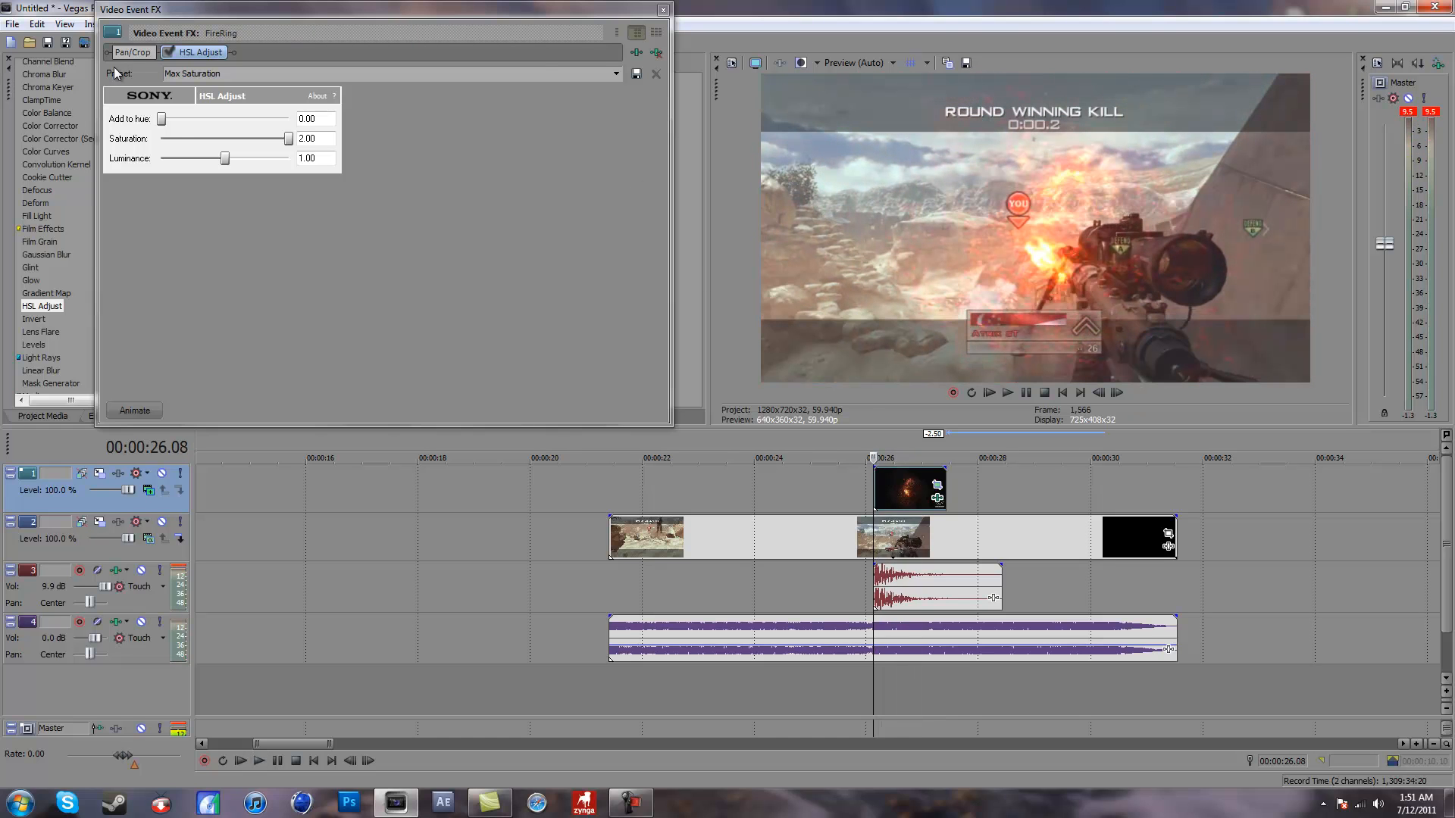
# Try a green fire tint with the HSL Adjust hue offset at 0.25 and play it from 00:00:24.59
pyautogui.moveTo(161, 119); pyautogui.dragTo(194, 127)
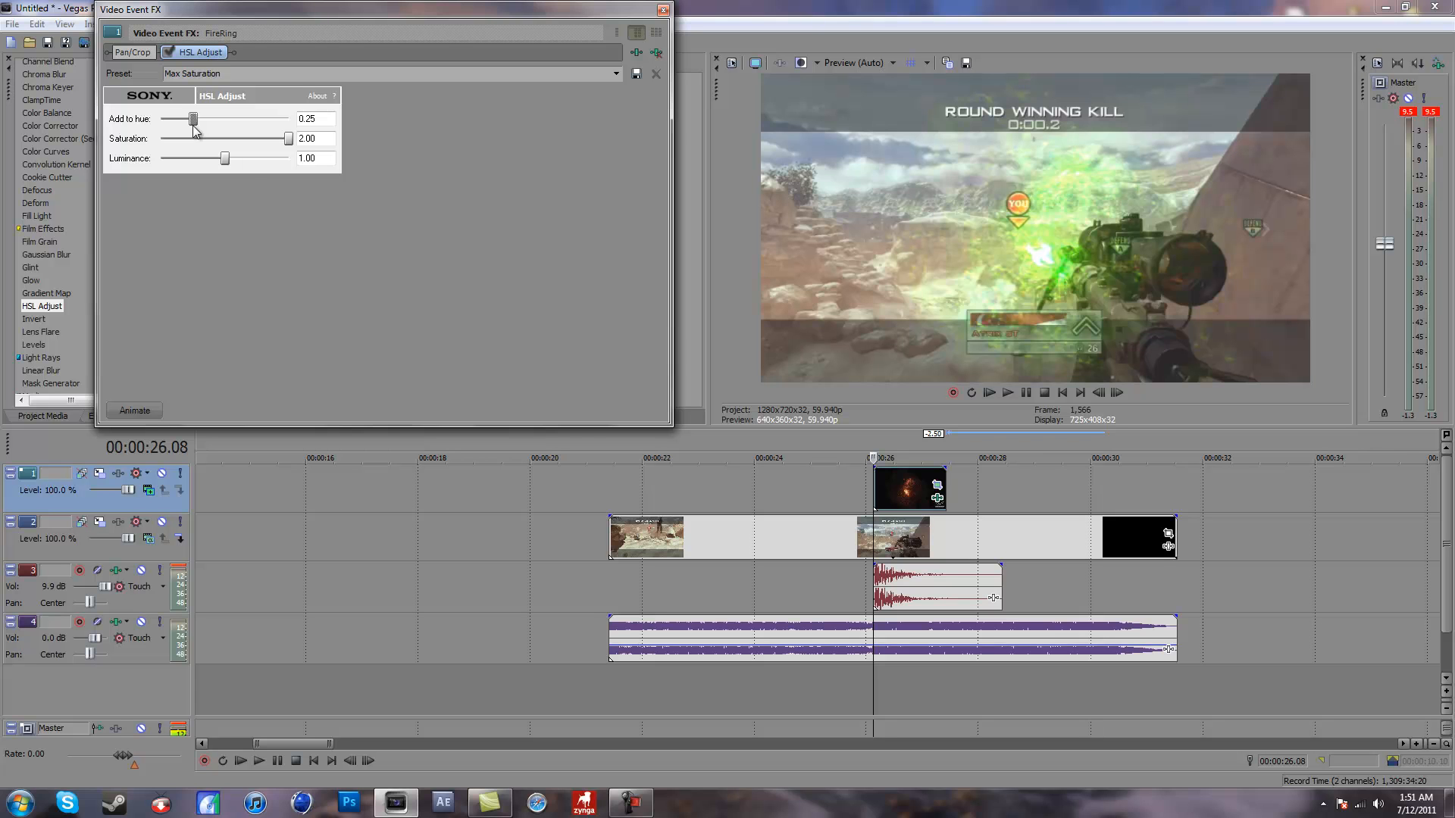
pyautogui.click(809, 530)
pyautogui.press('space')
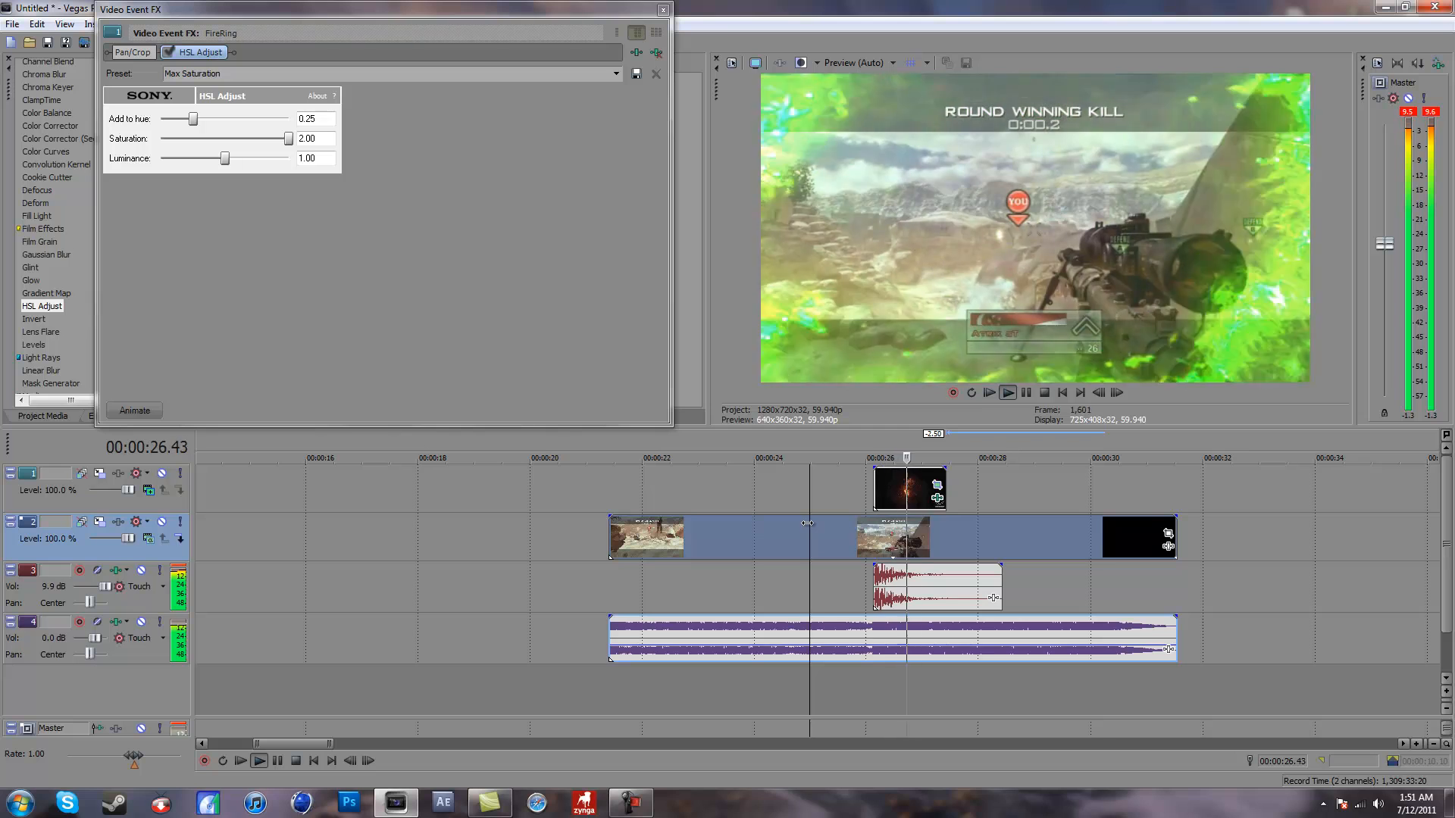
pyautogui.press('space')
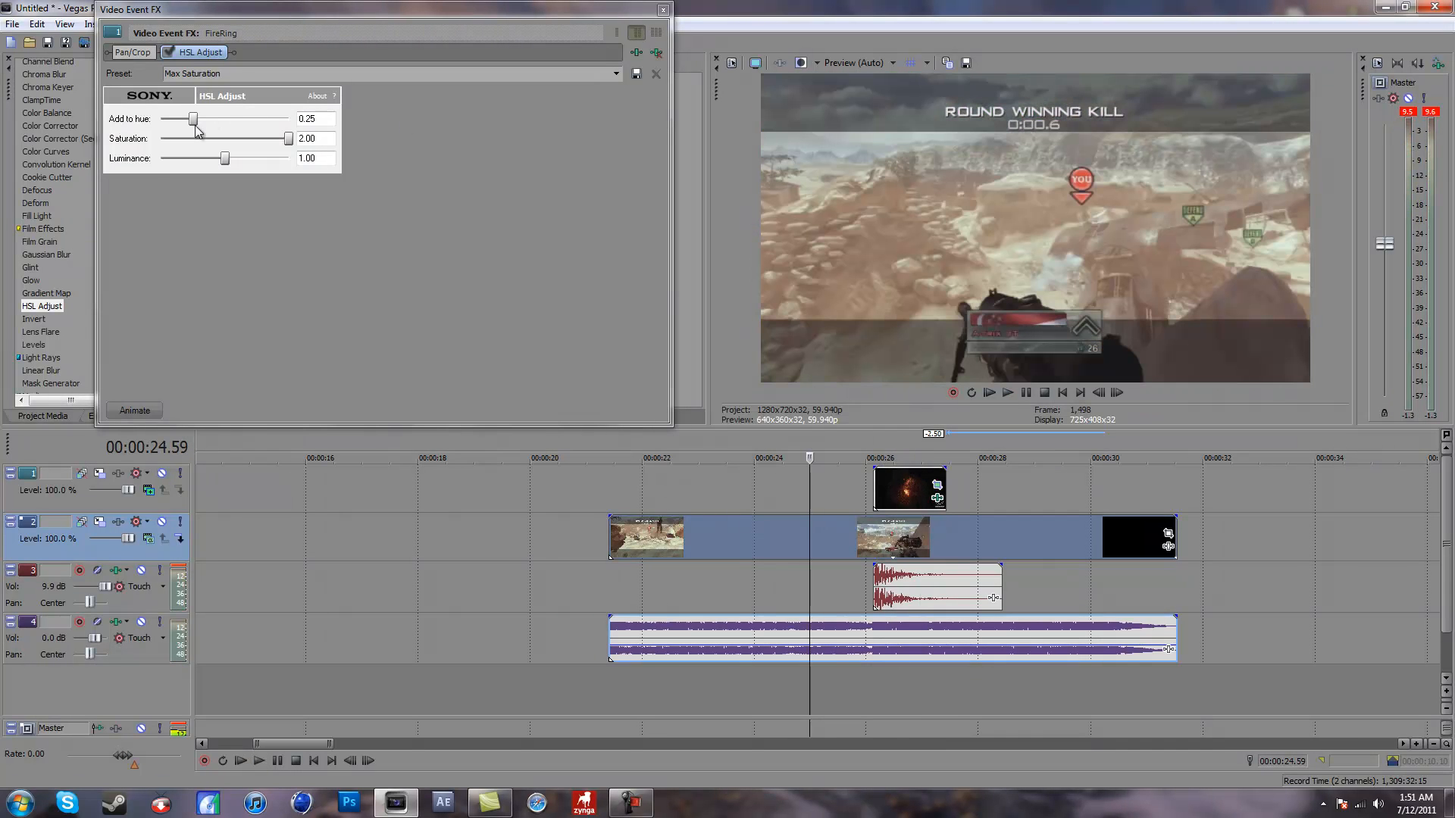
# Try a blue fire tint with the HSL Adjust hue offset at 0.59 and play it from 00:00:25.54
pyautogui.click(875, 486)
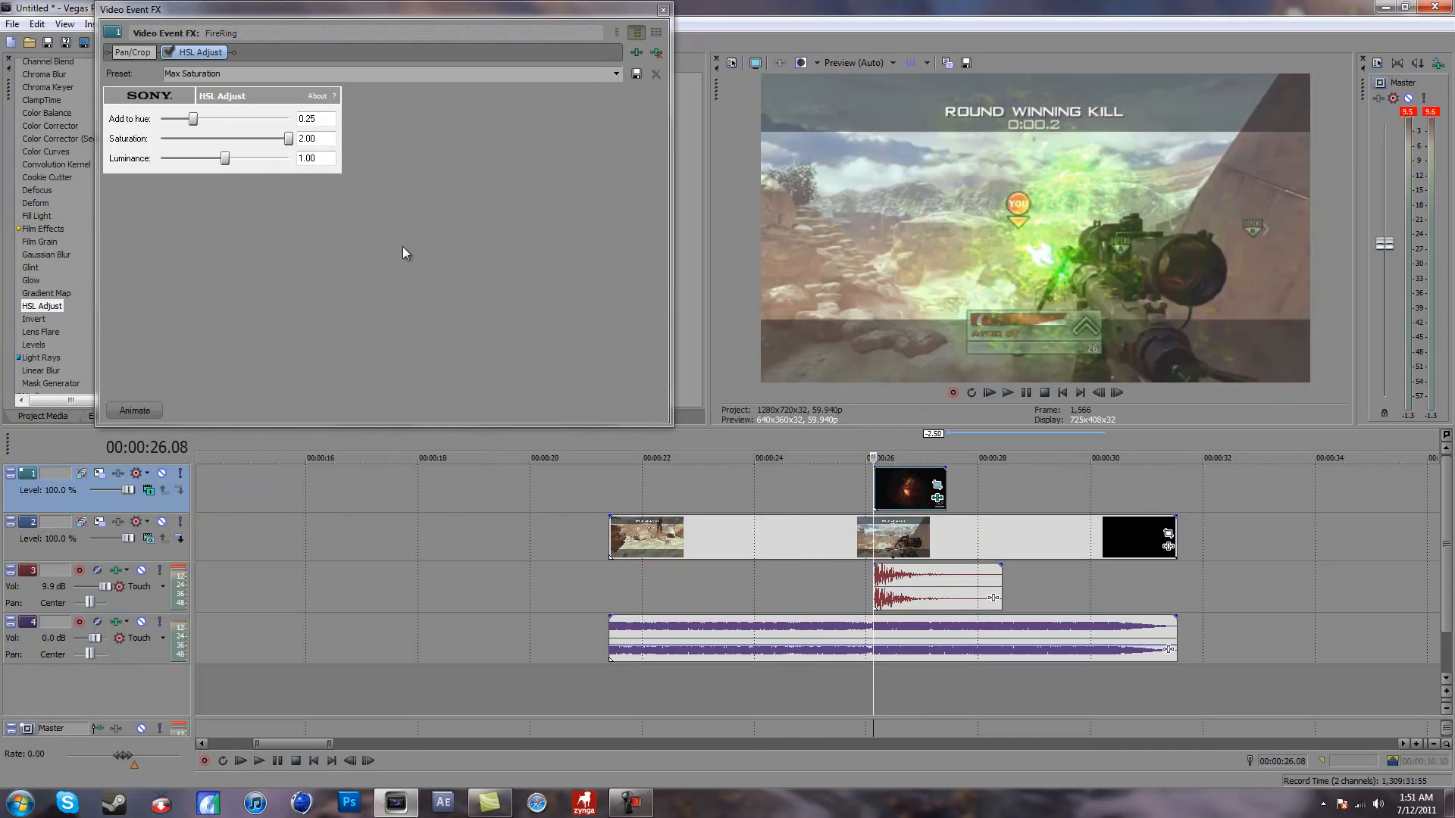
pyautogui.moveTo(193, 119); pyautogui.dragTo(205, 121)
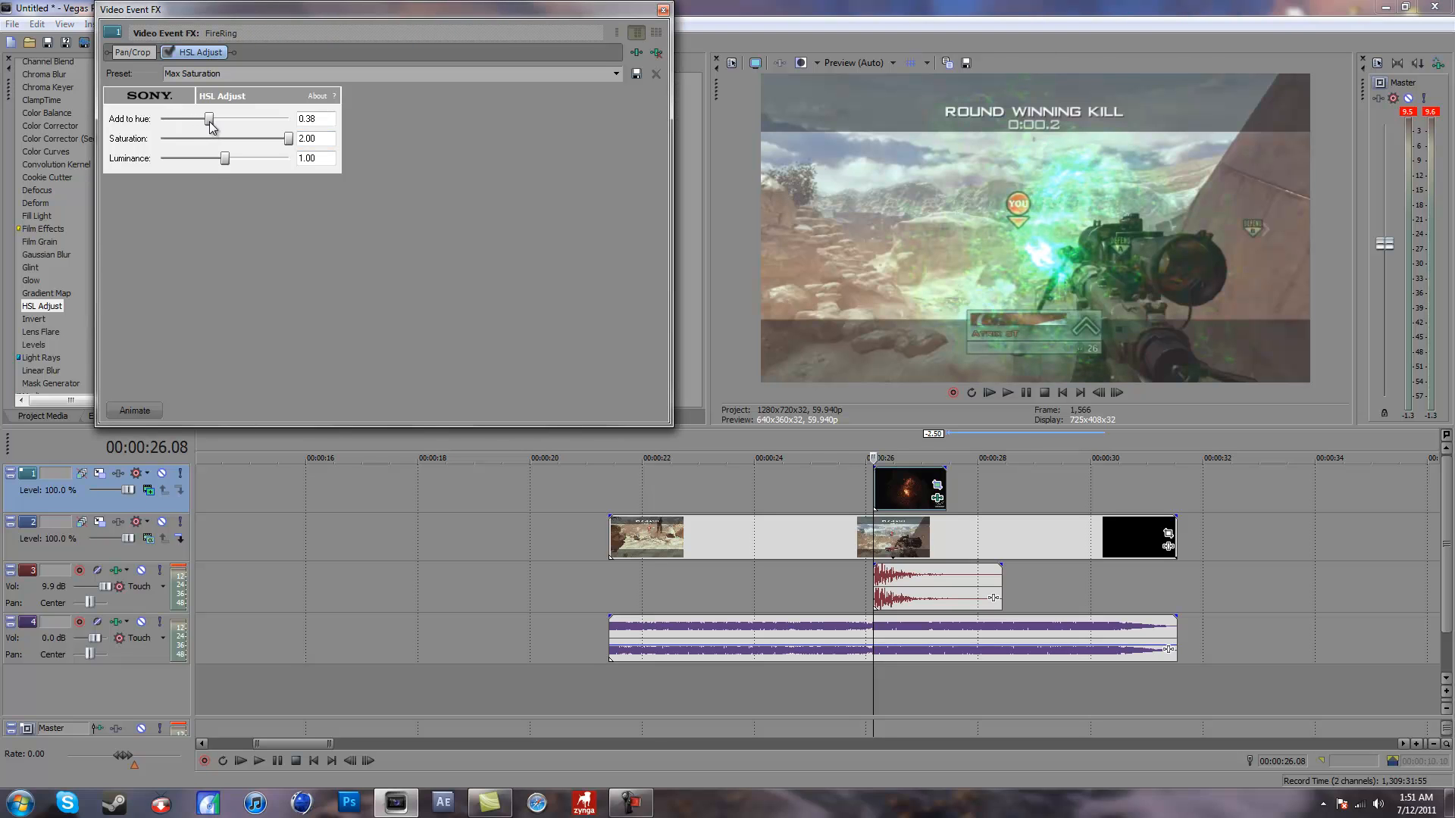
pyautogui.moveTo(219, 124)
pyautogui.mouseDown()
pyautogui.moveTo(261, 121)
pyautogui.moveTo(240, 123)
pyautogui.mouseUp()
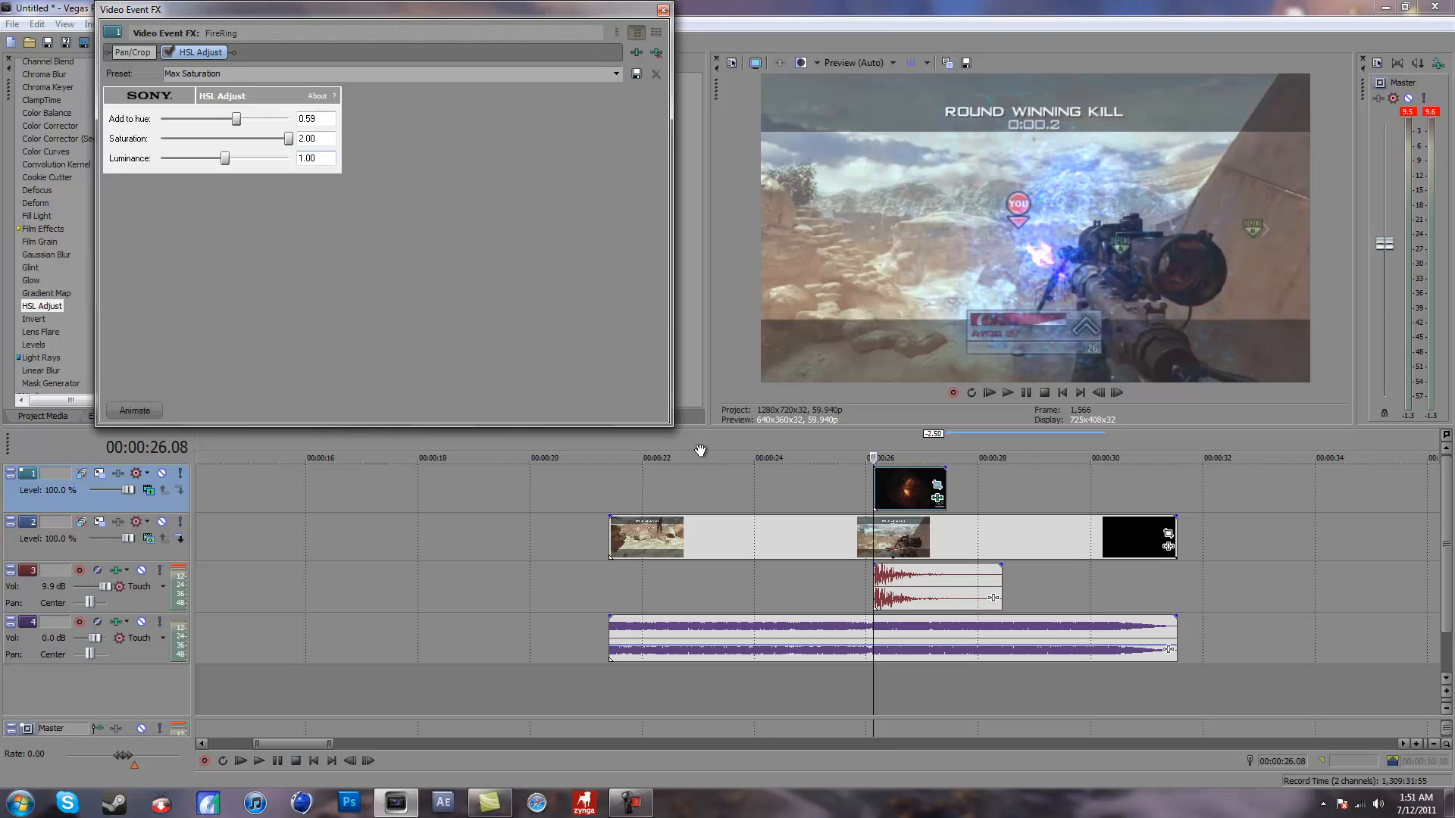
pyautogui.click(860, 494)
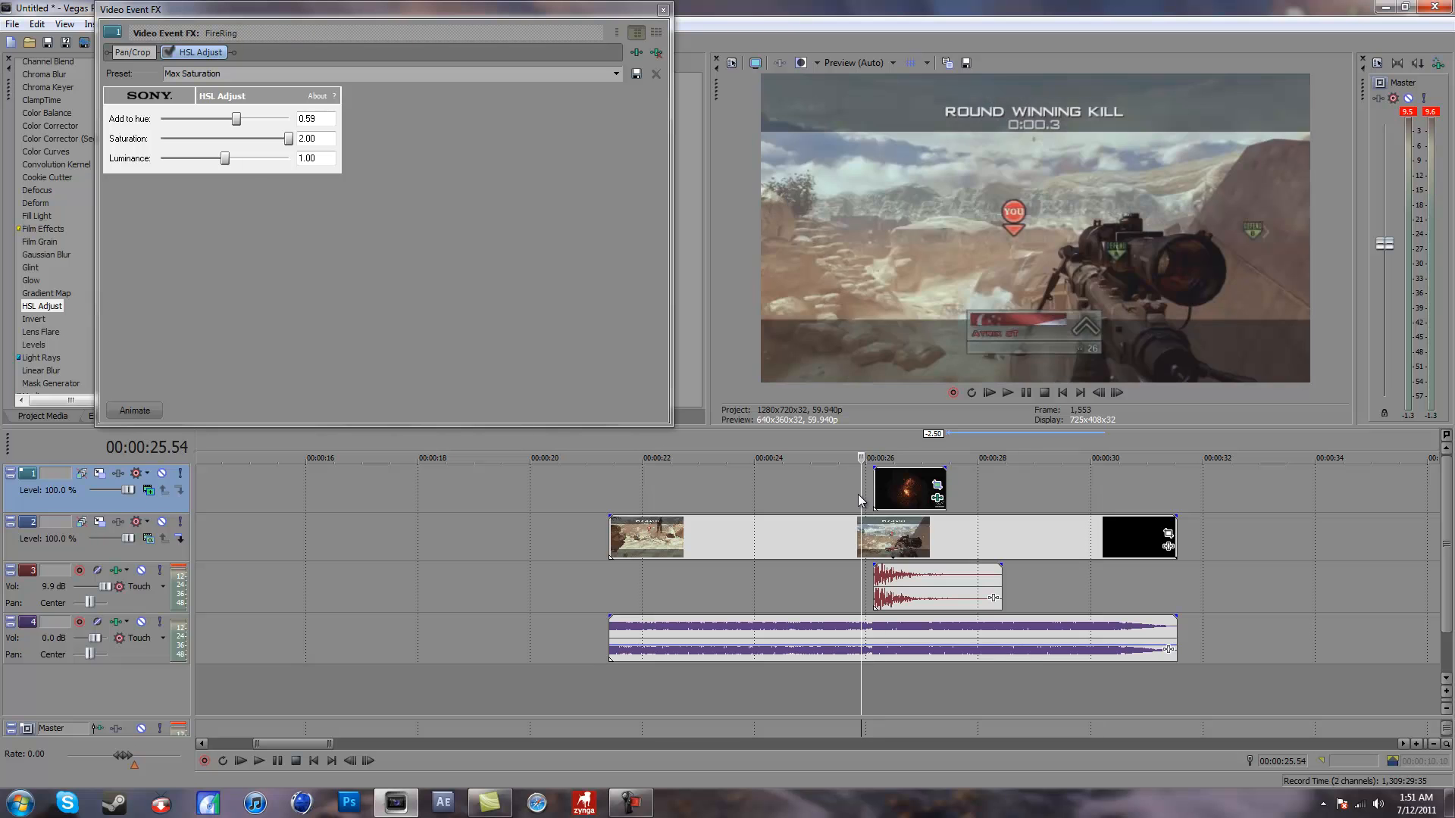
pyautogui.press('space')
pyautogui.press('space')
pyautogui.press('space')
pyautogui.press('space')
pyautogui.press('space')
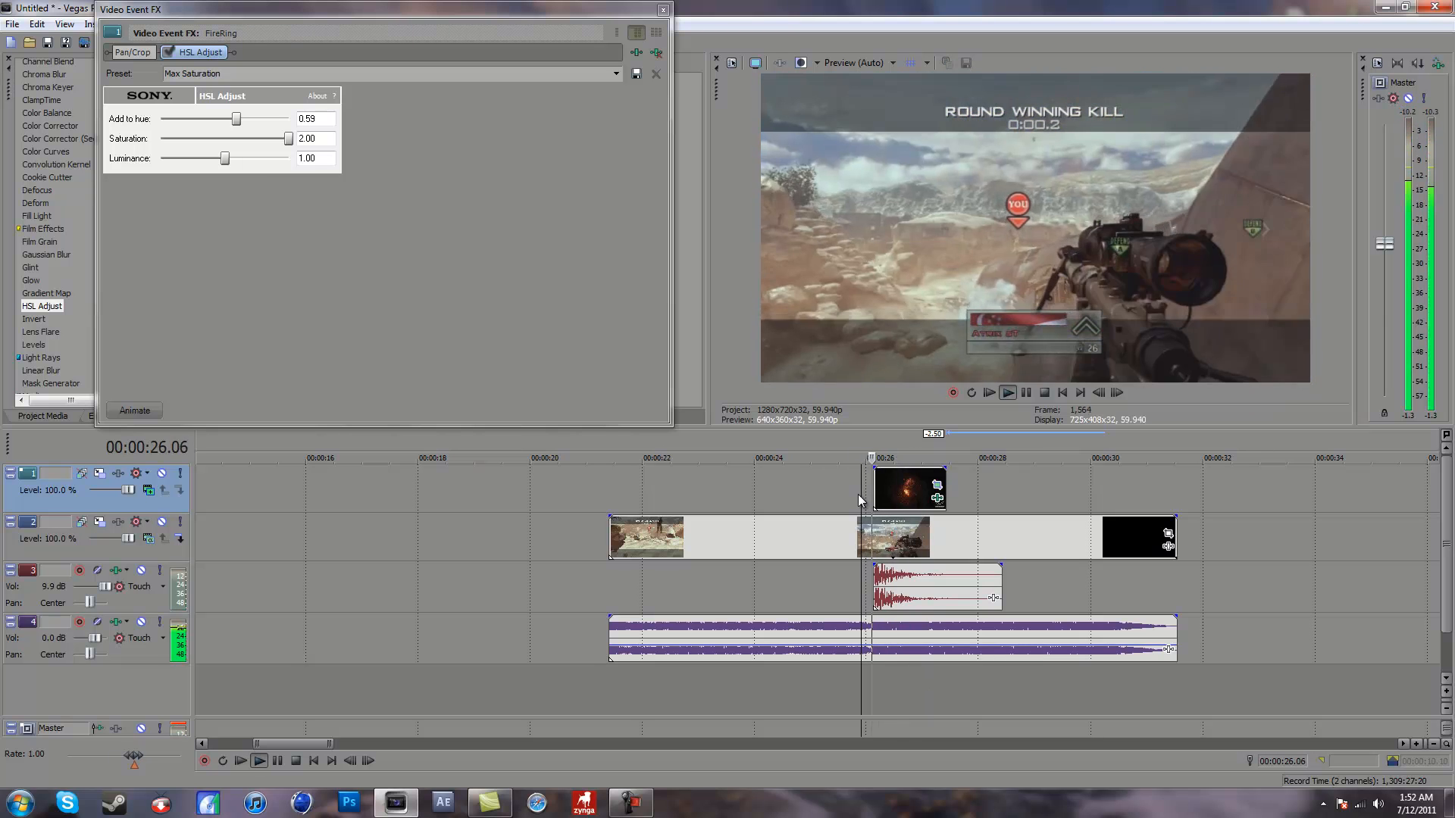
pyautogui.press('space')
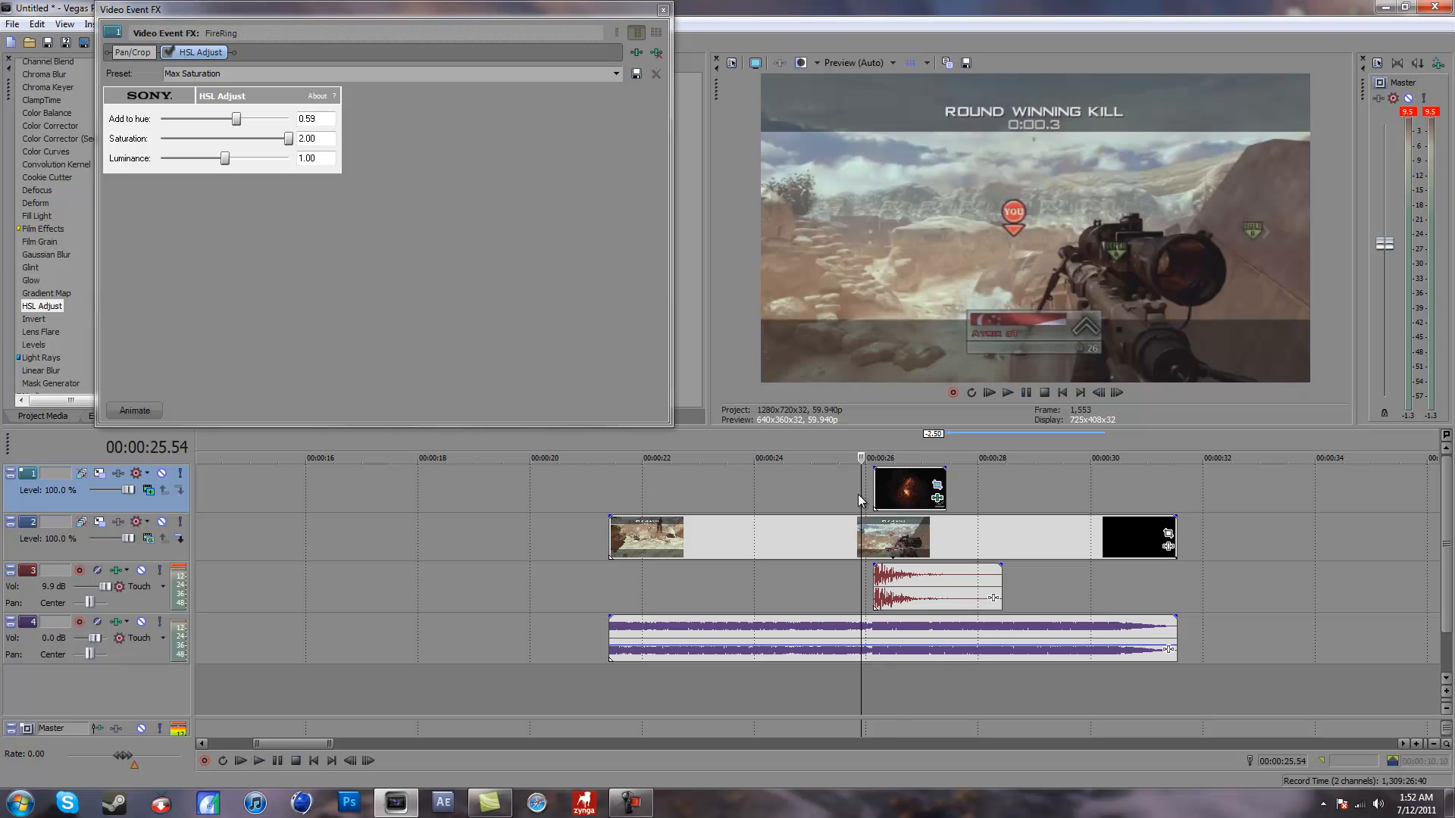
# Set the FireRing's HSL Adjust hue offset to 0.57 and saturation to 1.38, and play the clip from its start
pyautogui.click(891, 519)
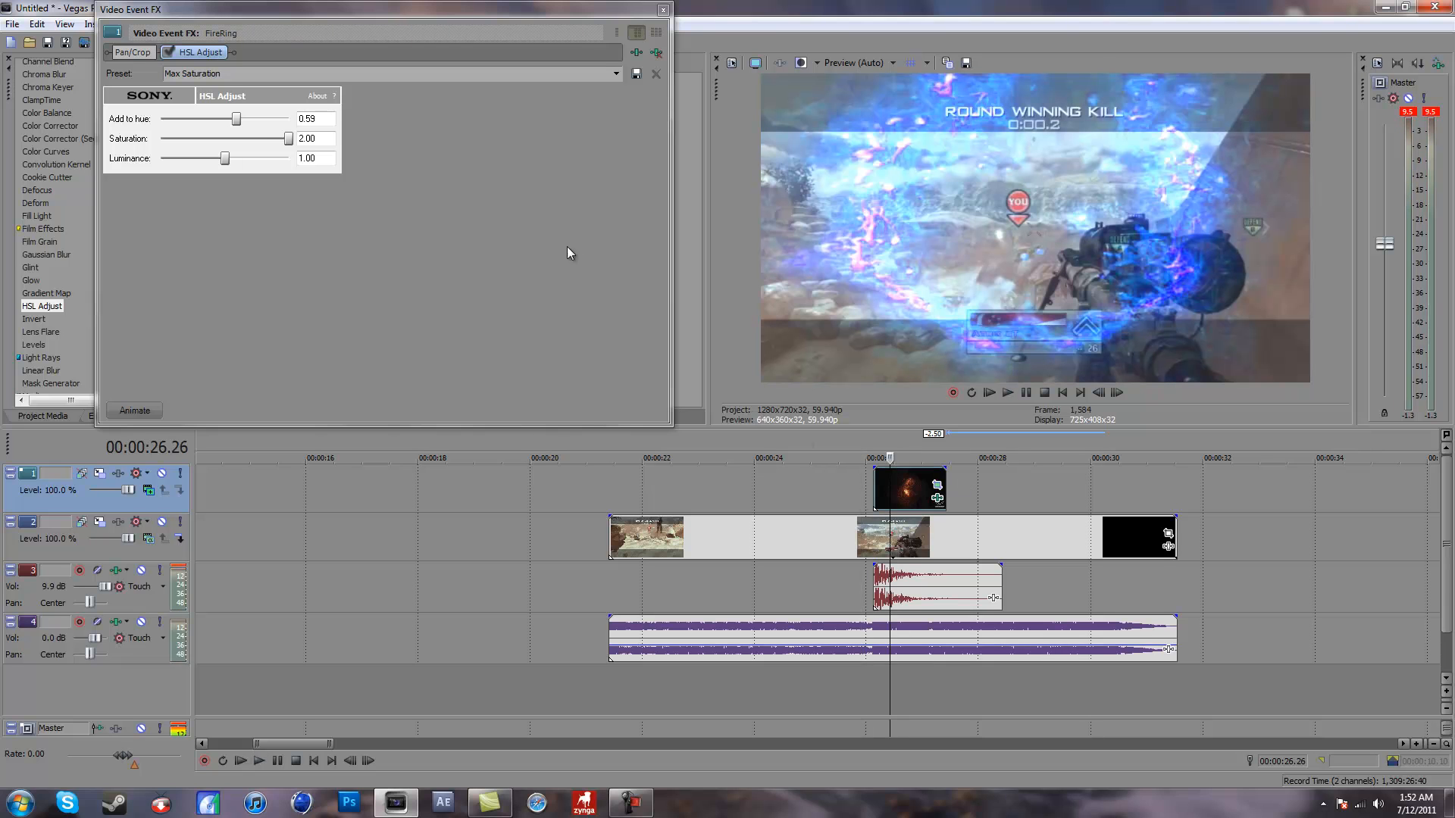
pyautogui.moveTo(240, 121)
pyautogui.mouseDown()
pyautogui.moveTo(274, 143)
pyautogui.moveTo(238, 129)
pyautogui.mouseUp()
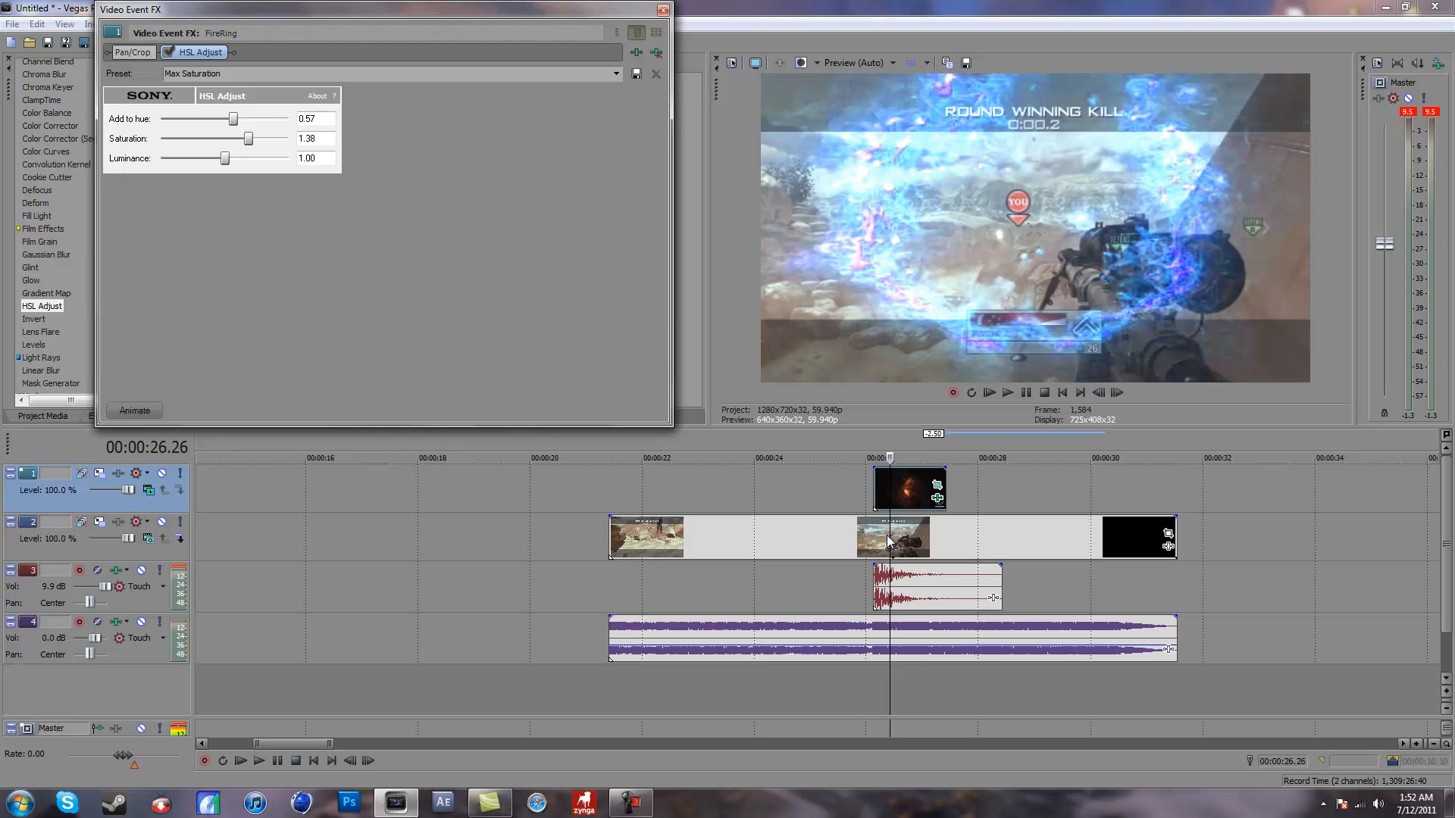
pyautogui.click(873, 496)
pyautogui.press('space')
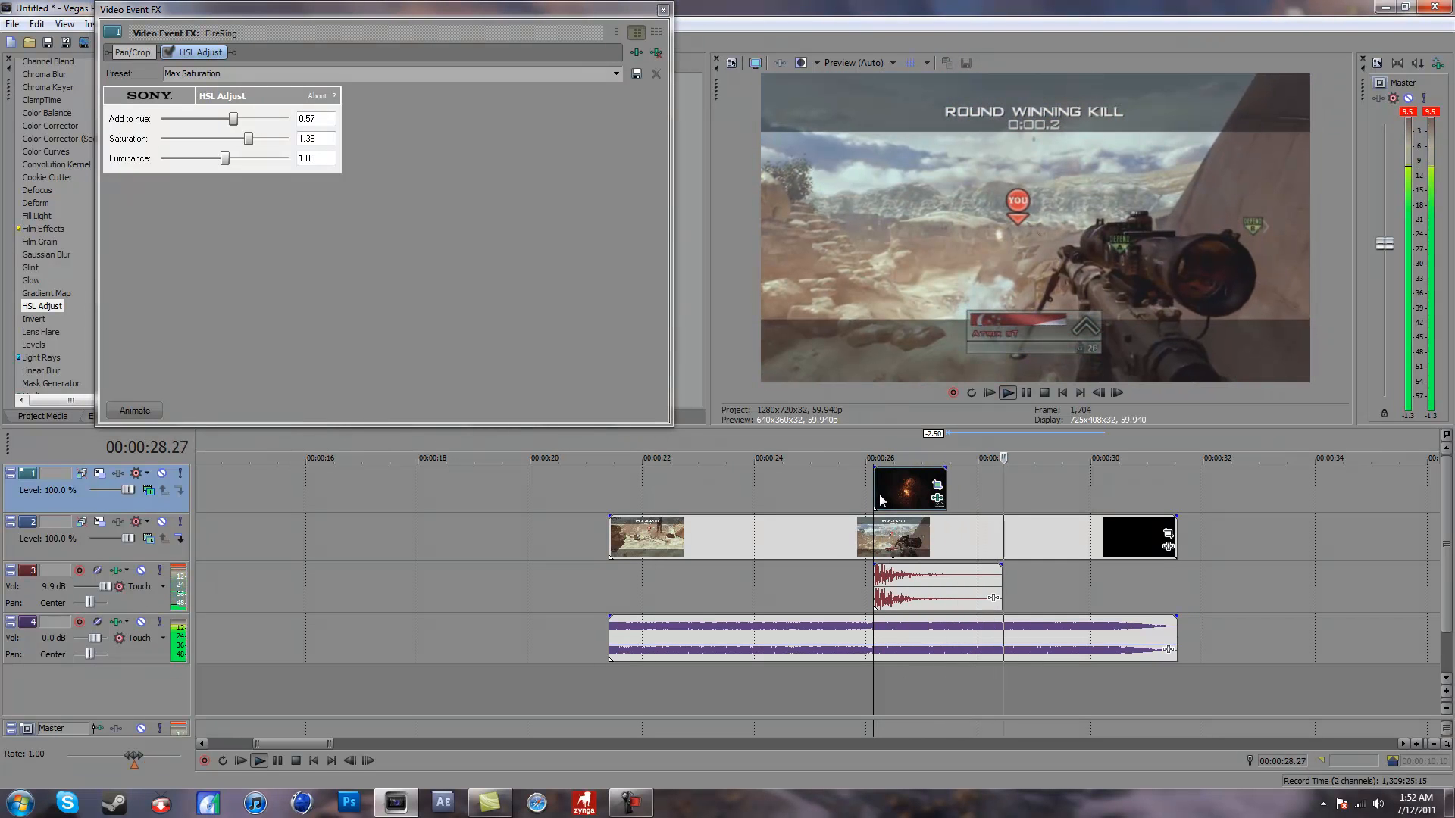
pyautogui.press('space')
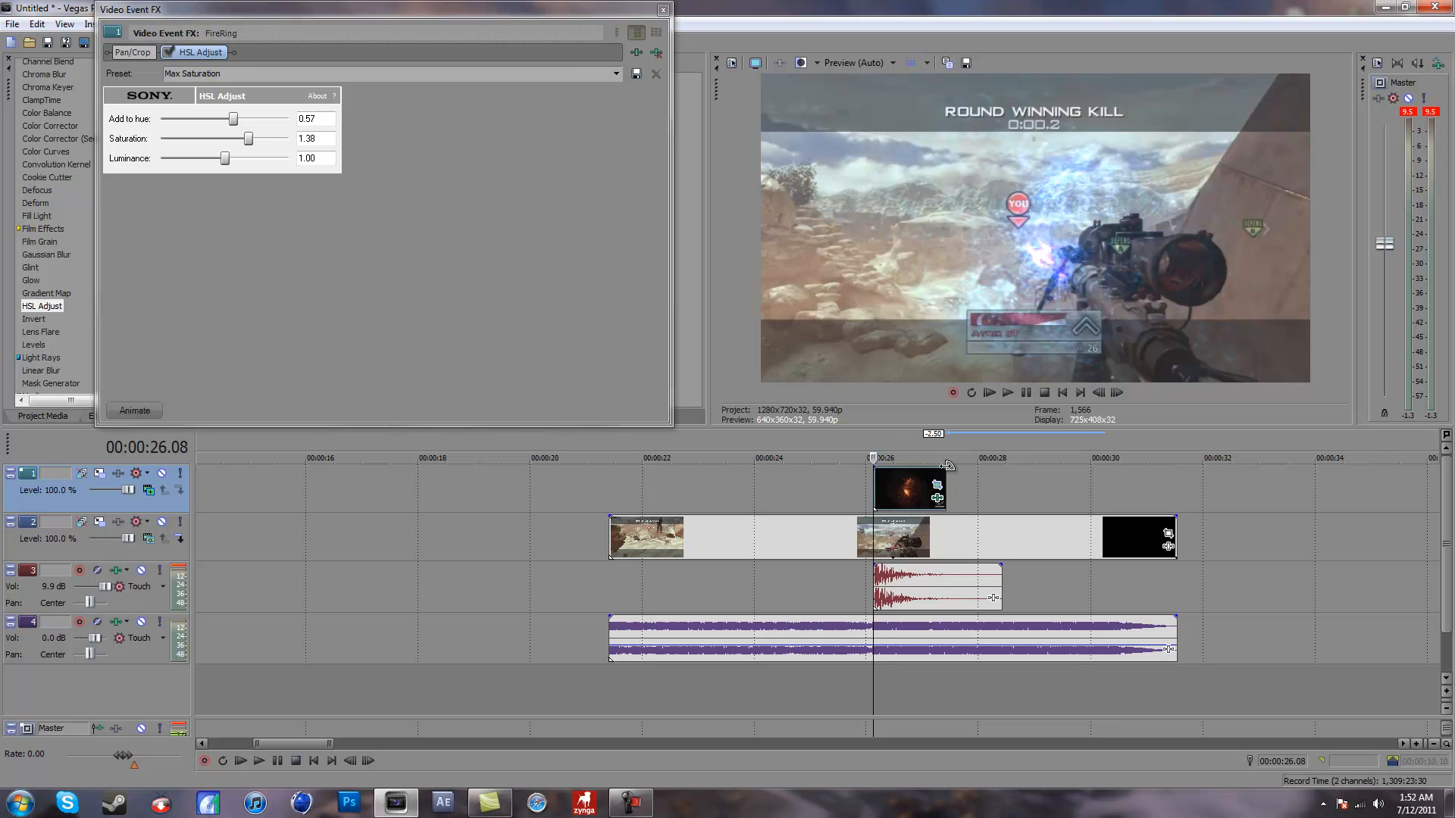
# Add a short fade-out to the end of the FireRing event
pyautogui.moveTo(944, 469); pyautogui.dragTo(941, 468)
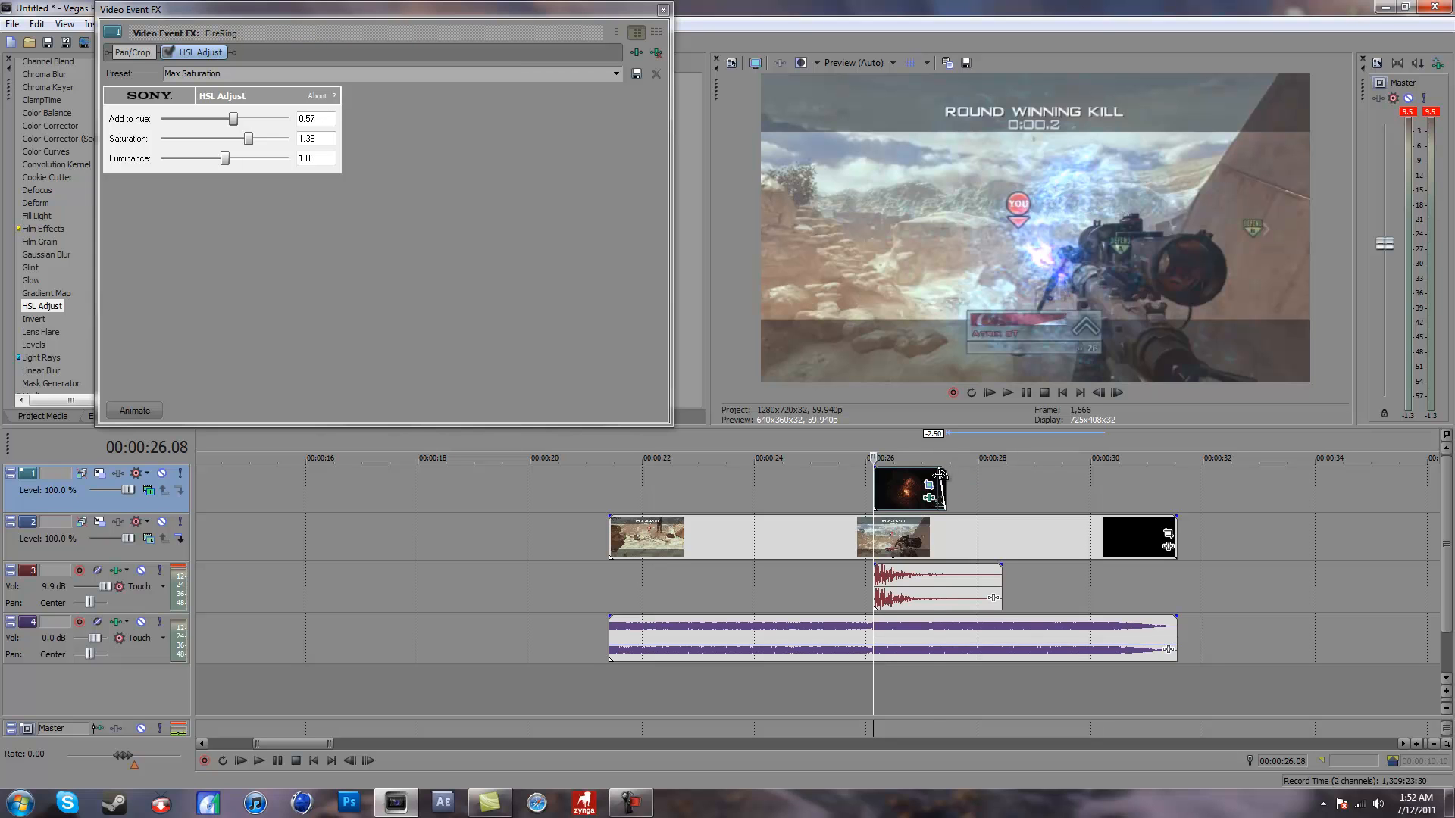
pyautogui.click(934, 471)
# Examine the end of the FireRing overlay frame by frame to check how it fades out
pyautogui.press('Right')
pyautogui.press('Right')
pyautogui.press('Right')
pyautogui.press('Right')
pyautogui.press('Right')
pyautogui.press('Right')
pyautogui.press('Right')
pyautogui.press('Right')
pyautogui.press('Right')
pyautogui.press('Right')
pyautogui.press('Right')
pyautogui.press('Right')
pyautogui.press('Right')
pyautogui.press('Right')
pyautogui.press('Right')
pyautogui.press('Right')
pyautogui.press('Right')
pyautogui.press('Right')
pyautogui.press('Right')
pyautogui.press('Right')
pyautogui.press('Left')
pyautogui.press('Left')
pyautogui.press('Left')
pyautogui.press('Left')
pyautogui.press('Left')
pyautogui.press('Left')
pyautogui.press('Left')
pyautogui.press('Left')
pyautogui.press('Left')
pyautogui.press('Left')
pyautogui.press('Left')
pyautogui.press('Left')
pyautogui.press('Left')
pyautogui.press('Left')
pyautogui.press('Left')
pyautogui.press('Left')
pyautogui.press('Left')
pyautogui.press('Left')
pyautogui.press('Left')
pyautogui.press('Left')
pyautogui.press('Left')
pyautogui.press('Left')
pyautogui.press('Left')
pyautogui.press('Left')
pyautogui.press('Left')
pyautogui.press('Left')
pyautogui.press('Left')
pyautogui.press('Left')
pyautogui.press('Left')
pyautogui.press('Left')
pyautogui.press('Right')
pyautogui.press('Right')
pyautogui.press('Right')
pyautogui.press('Right')
pyautogui.press('Right')
pyautogui.press('Right')
pyautogui.press('Right')
pyautogui.press('Right')
pyautogui.press('Right')
pyautogui.press('Right')
pyautogui.press('Right')
pyautogui.press('Right')
pyautogui.press('Right')
pyautogui.press('Right')
pyautogui.press('Right')
pyautogui.press('Right')
pyautogui.press('Right')
pyautogui.press('Right')
pyautogui.press('Right')
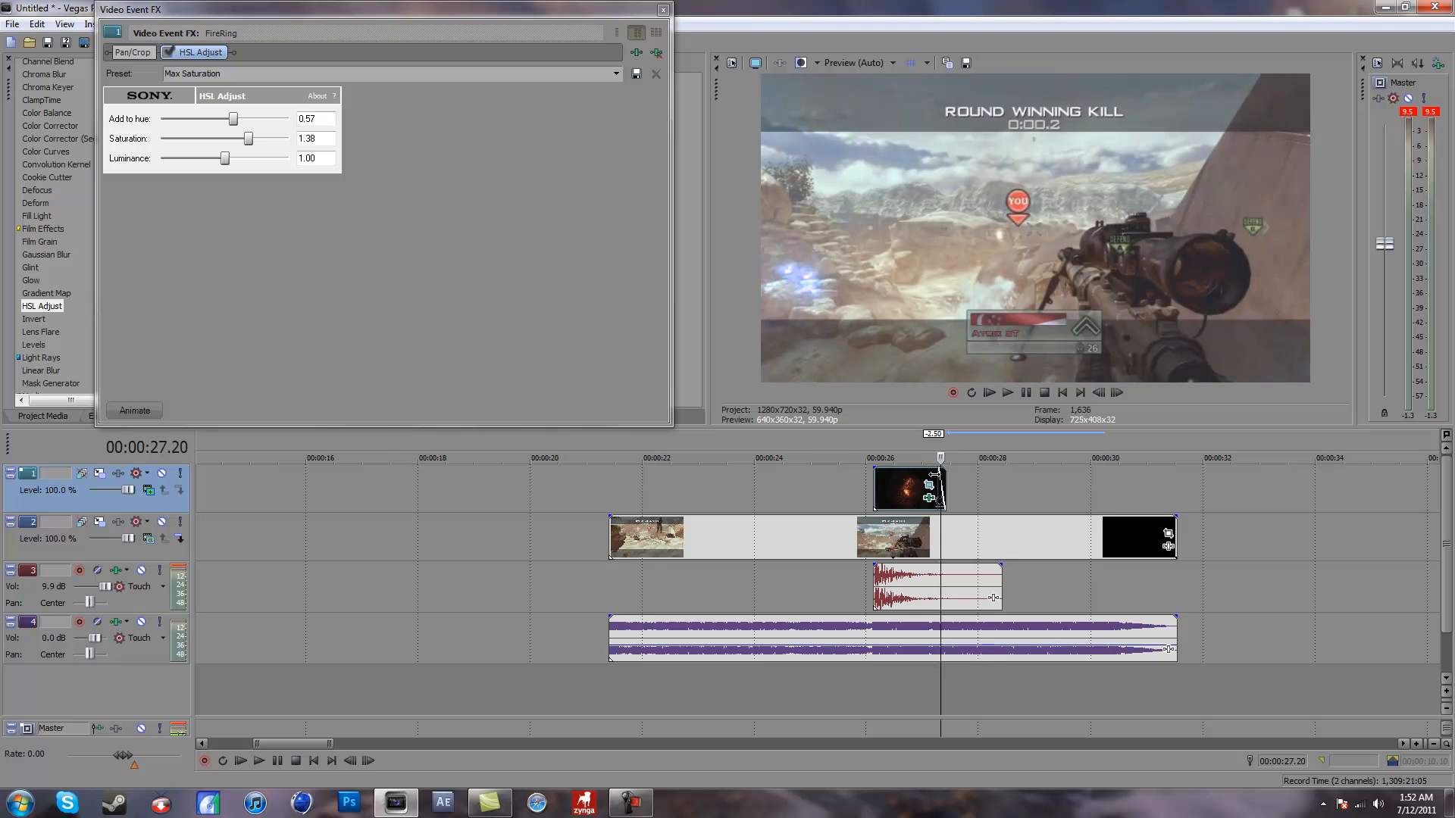
pyautogui.press('Right')
pyautogui.press('Right')
pyautogui.press('Right')
pyautogui.press('Right')
pyautogui.press('Right')
pyautogui.press('Right')
pyautogui.press('Right')
pyautogui.press('Right')
pyautogui.press('Right')
pyautogui.press('Right')
pyautogui.press('Right')
pyautogui.press('Right')
pyautogui.press('Right')
pyautogui.press('Right')
pyautogui.press('Right')
pyautogui.press('Right')
pyautogui.press('Right')
pyautogui.press('Right')
pyautogui.press('Right')
pyautogui.press('Left')
pyautogui.press('Left')
pyautogui.press('Left')
pyautogui.press('Left')
pyautogui.press('Left')
pyautogui.press('Left')
pyautogui.press('Left')
pyautogui.press('Left')
pyautogui.press('Left')
pyautogui.press('Right')
pyautogui.press('Right')
pyautogui.press('Right')
pyautogui.press('Right')
pyautogui.press('Right')
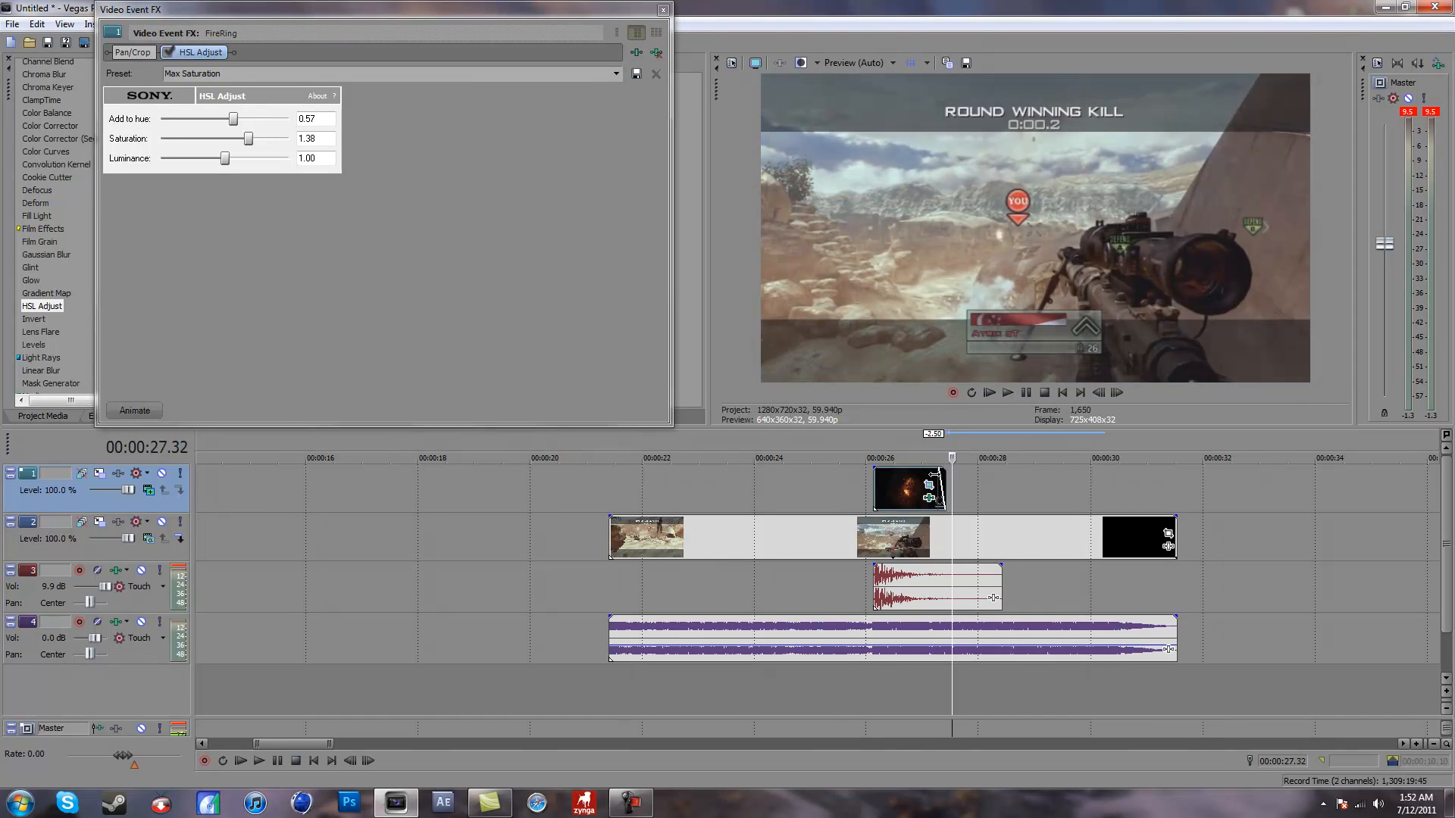
pyautogui.click(629, 802)
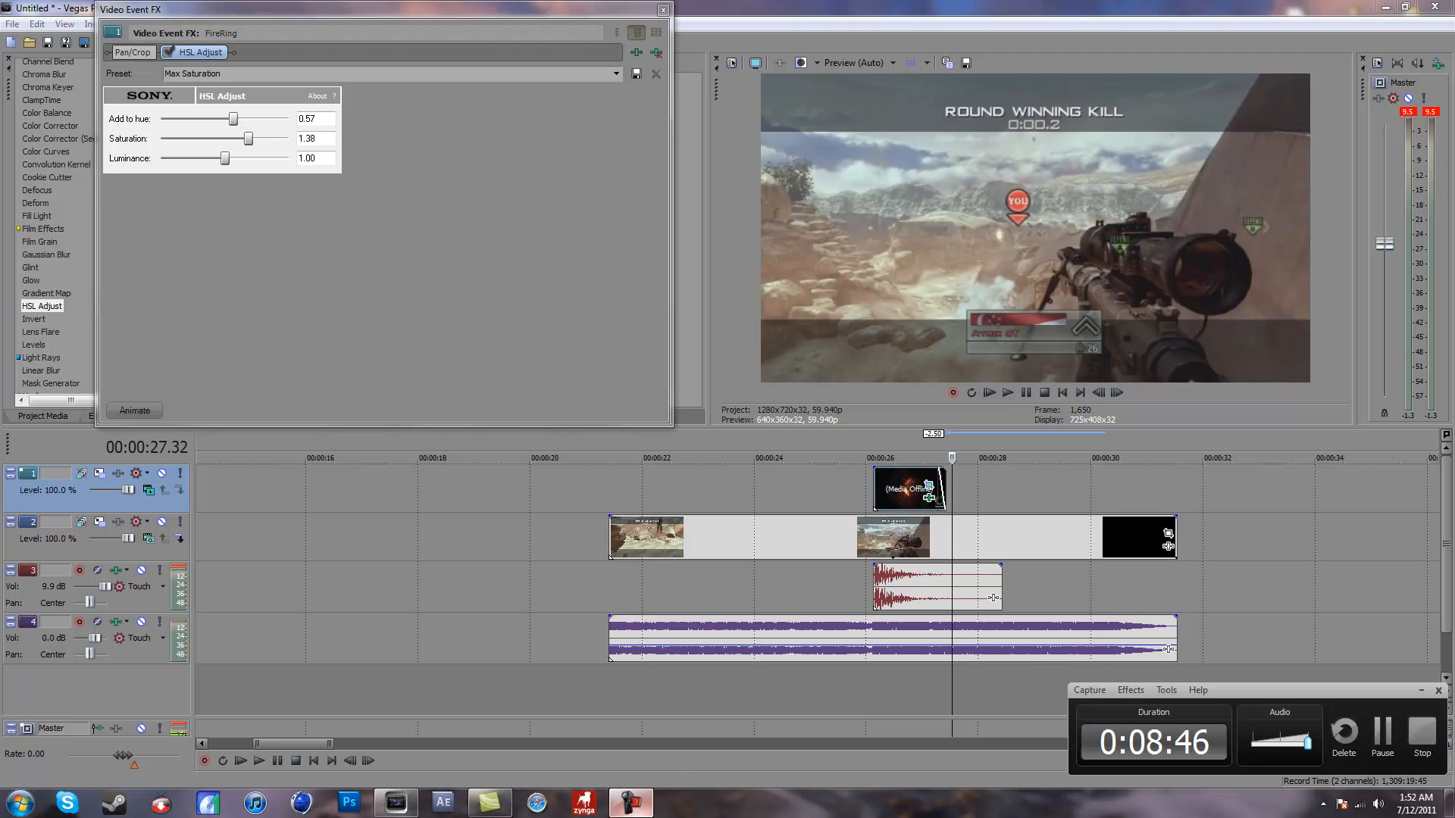
pyautogui.click(629, 802)
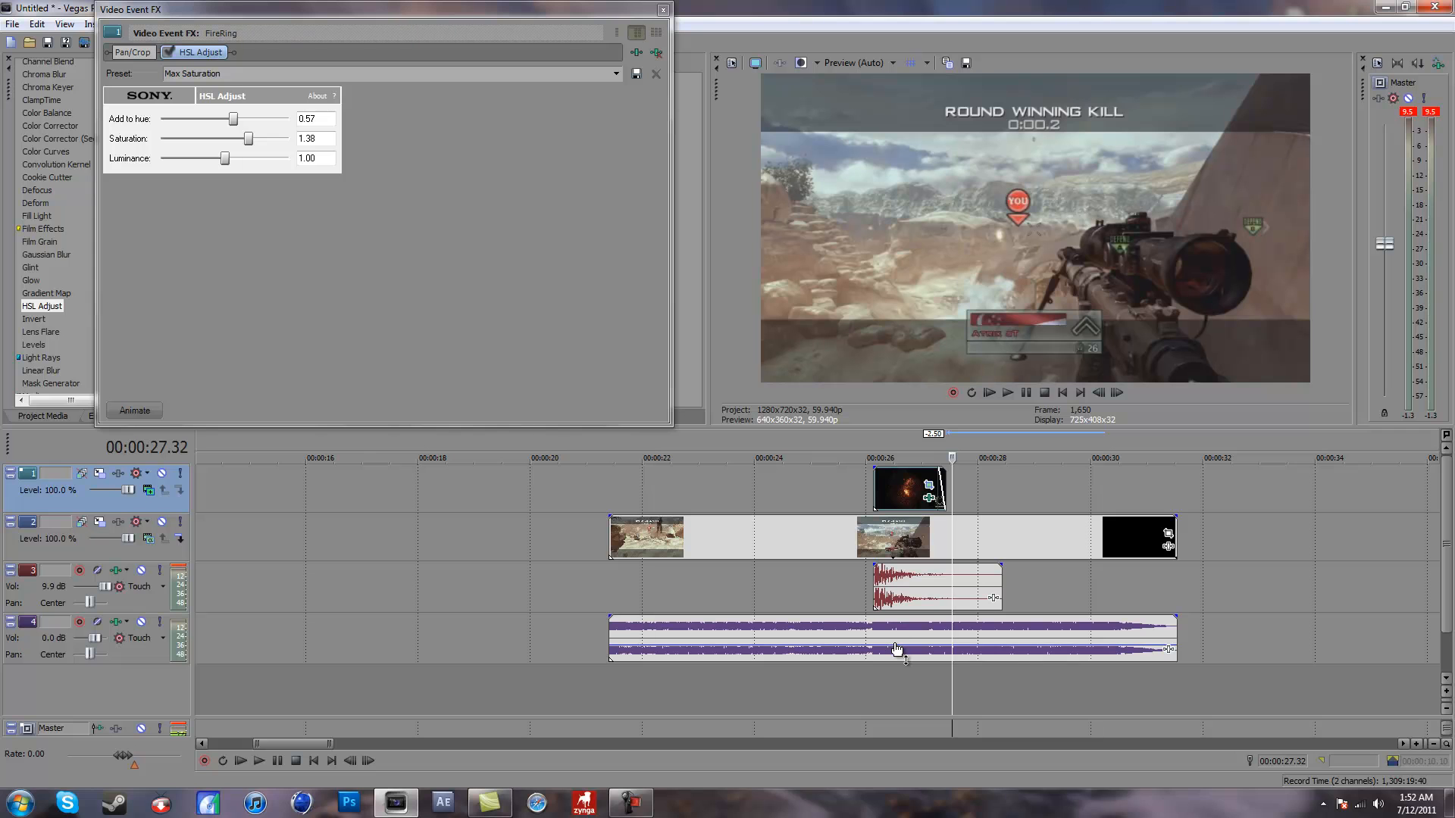
# Select the full length of the track 4 audio event and play it from its start at 00:00:21.24
pyautogui.doubleClick(828, 637)
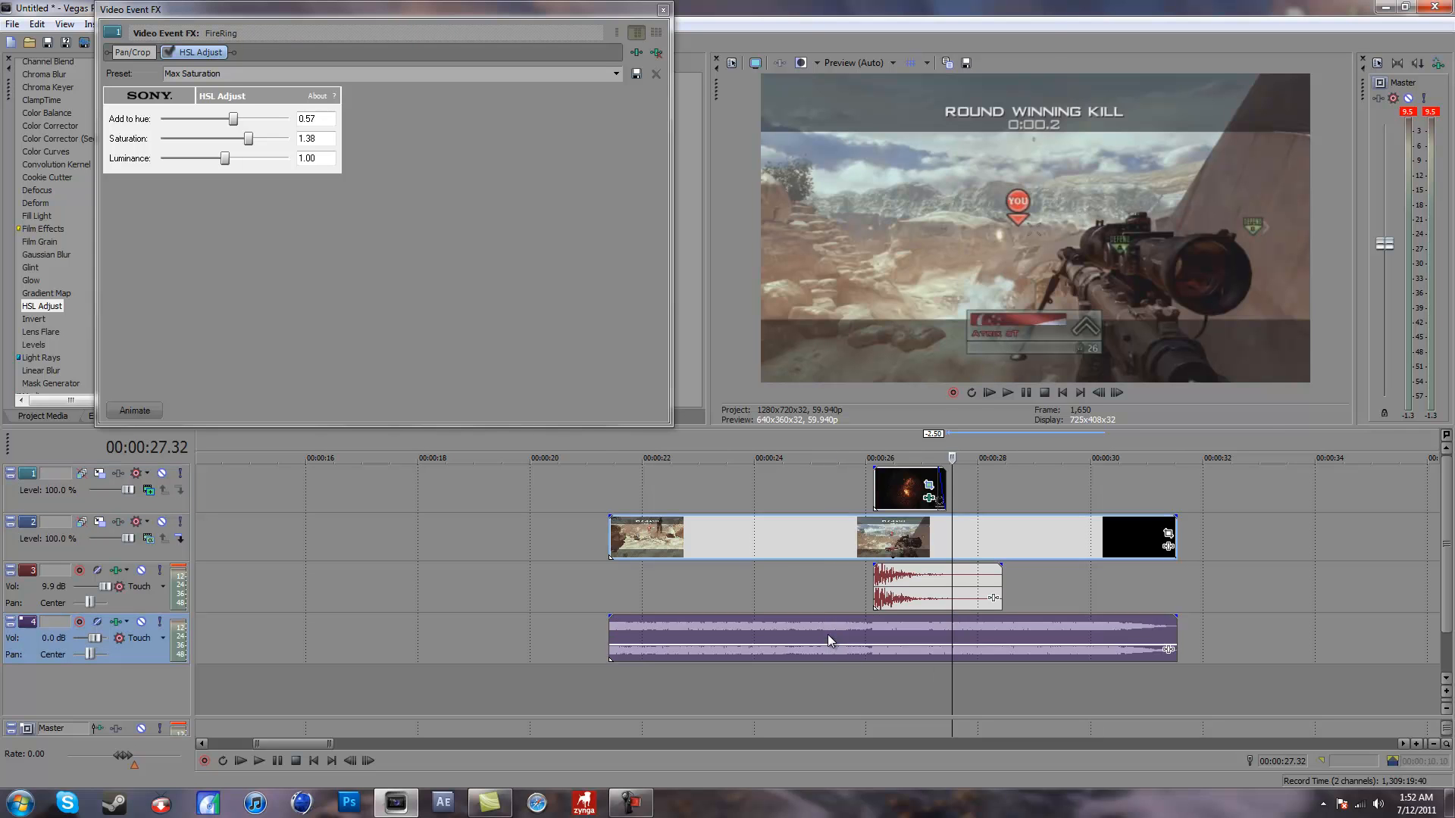
pyautogui.press('space')
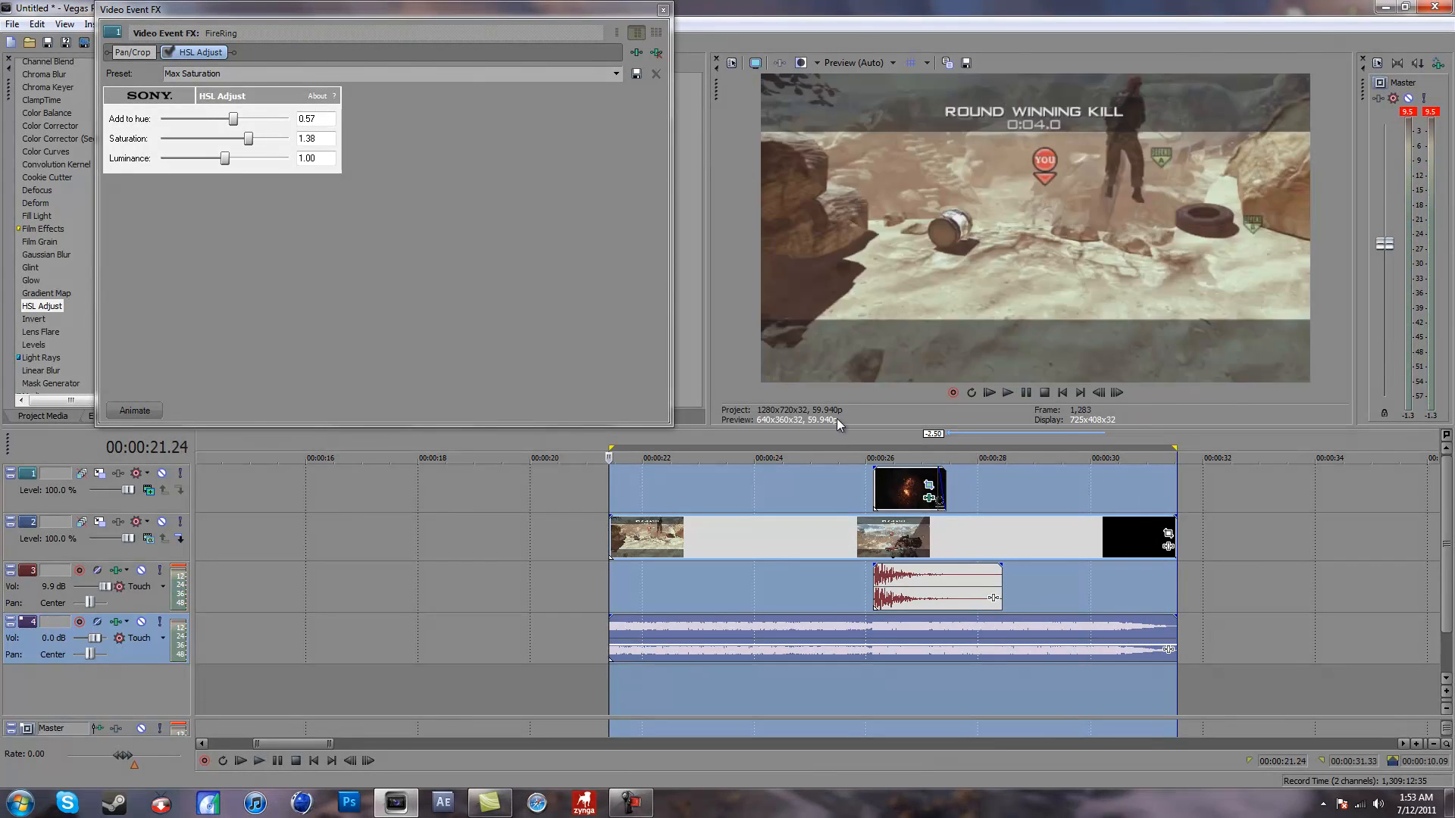
# Apply the Soft Contrast effect to the tc video event and set its preset to vibrant
pyautogui.click(780, 530)
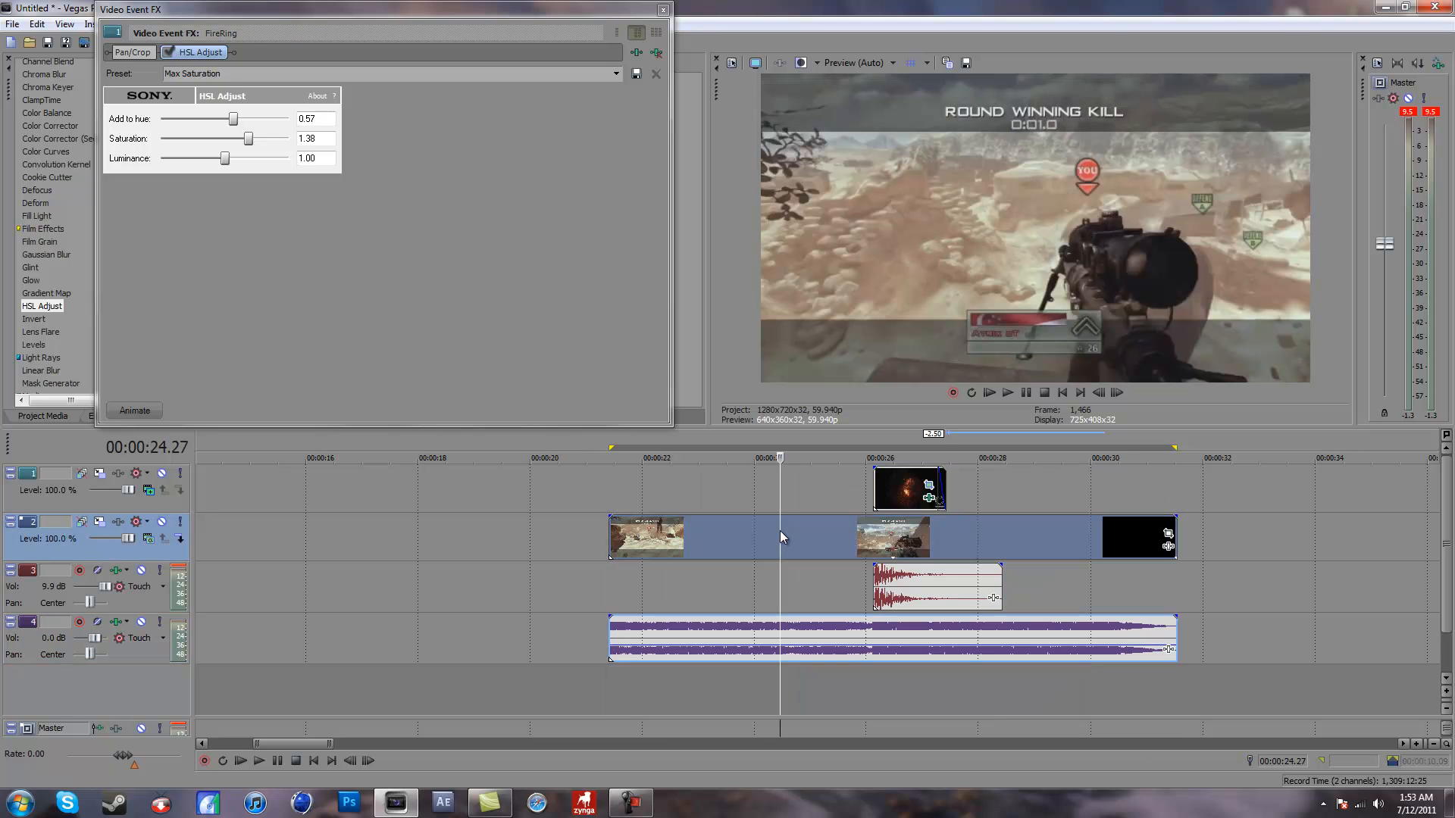
pyautogui.click(663, 10)
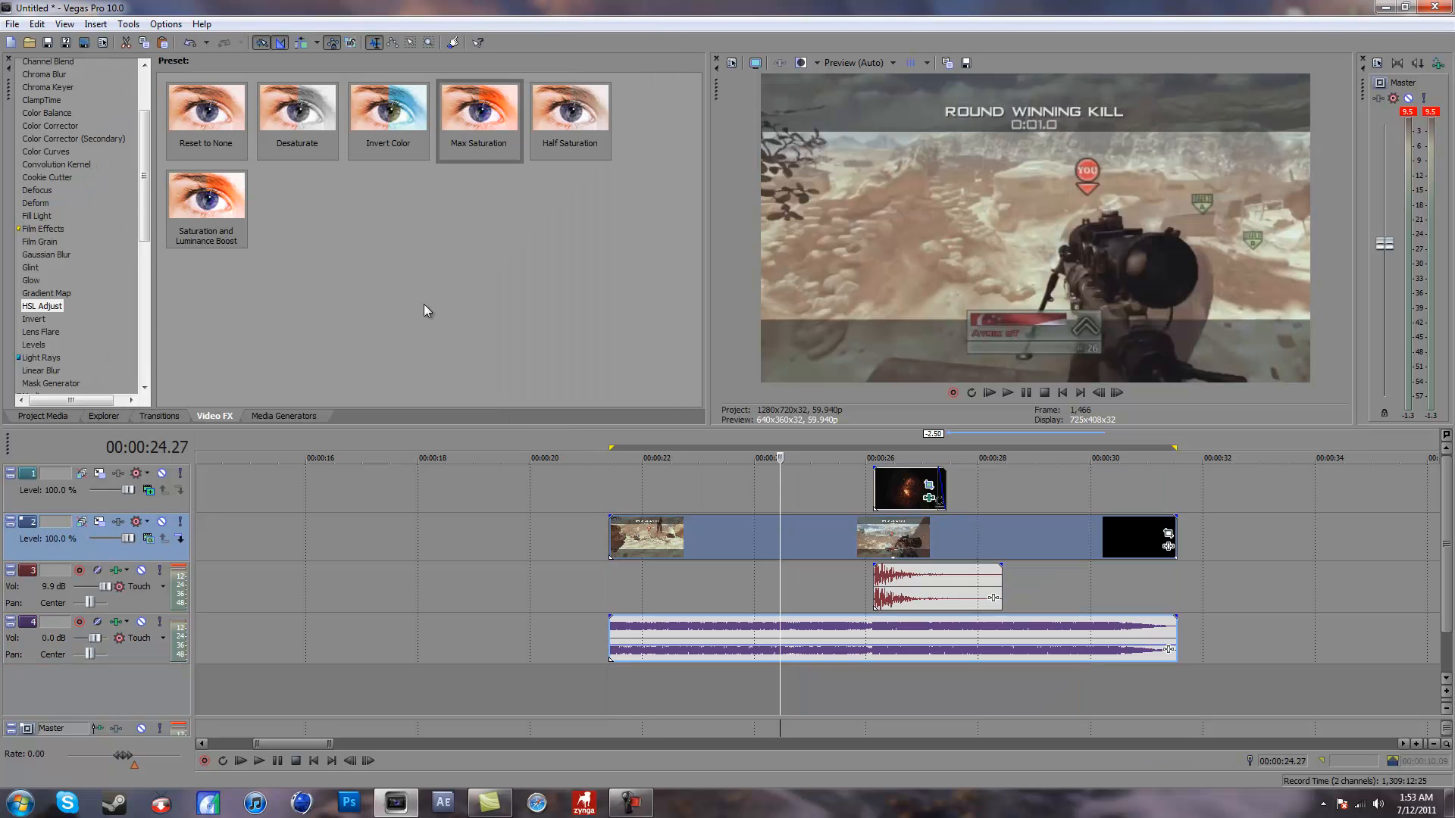
pyautogui.click(61, 418)
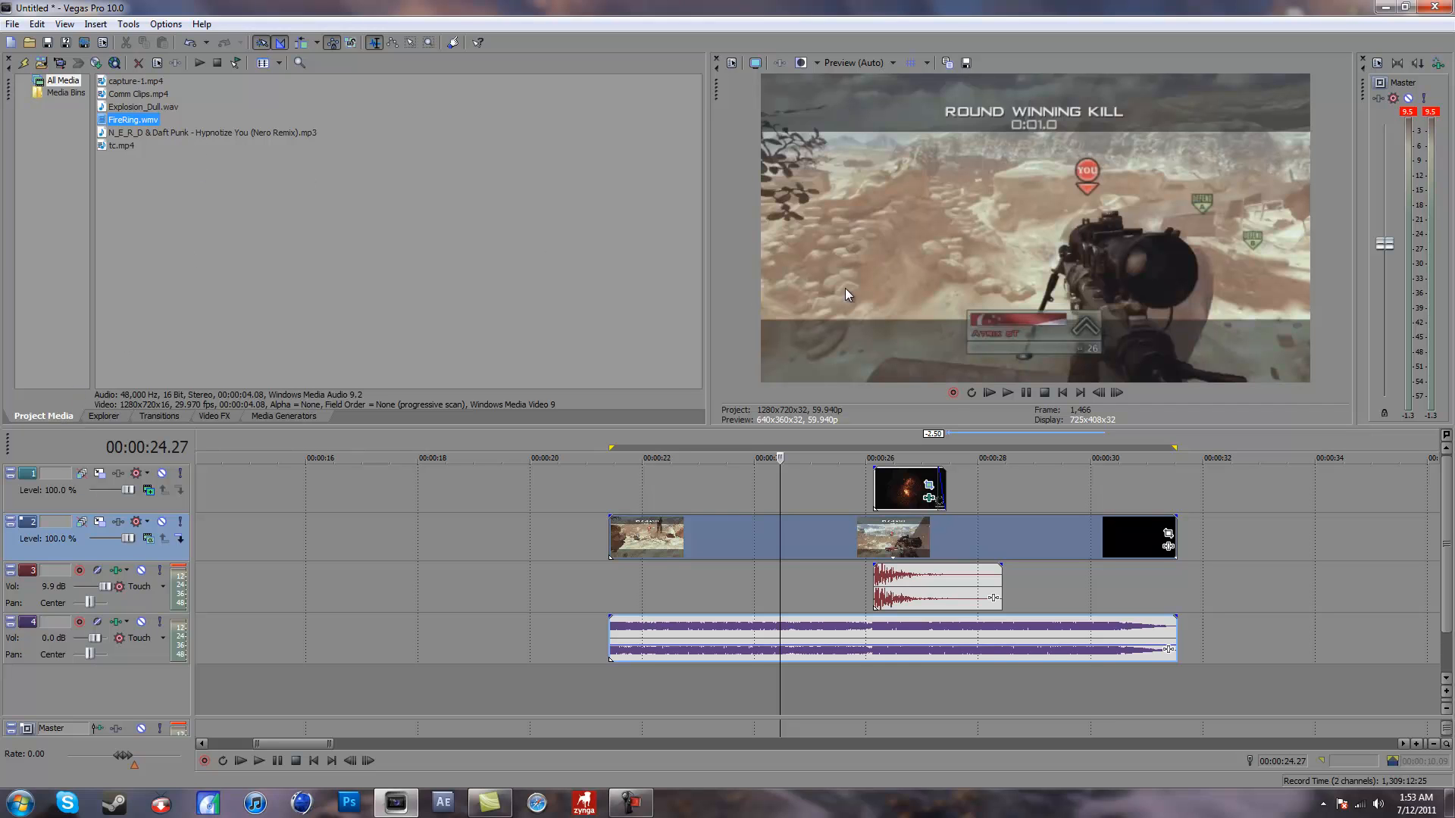
pyautogui.click(214, 416)
pyautogui.scroll(-9, 52, 344)
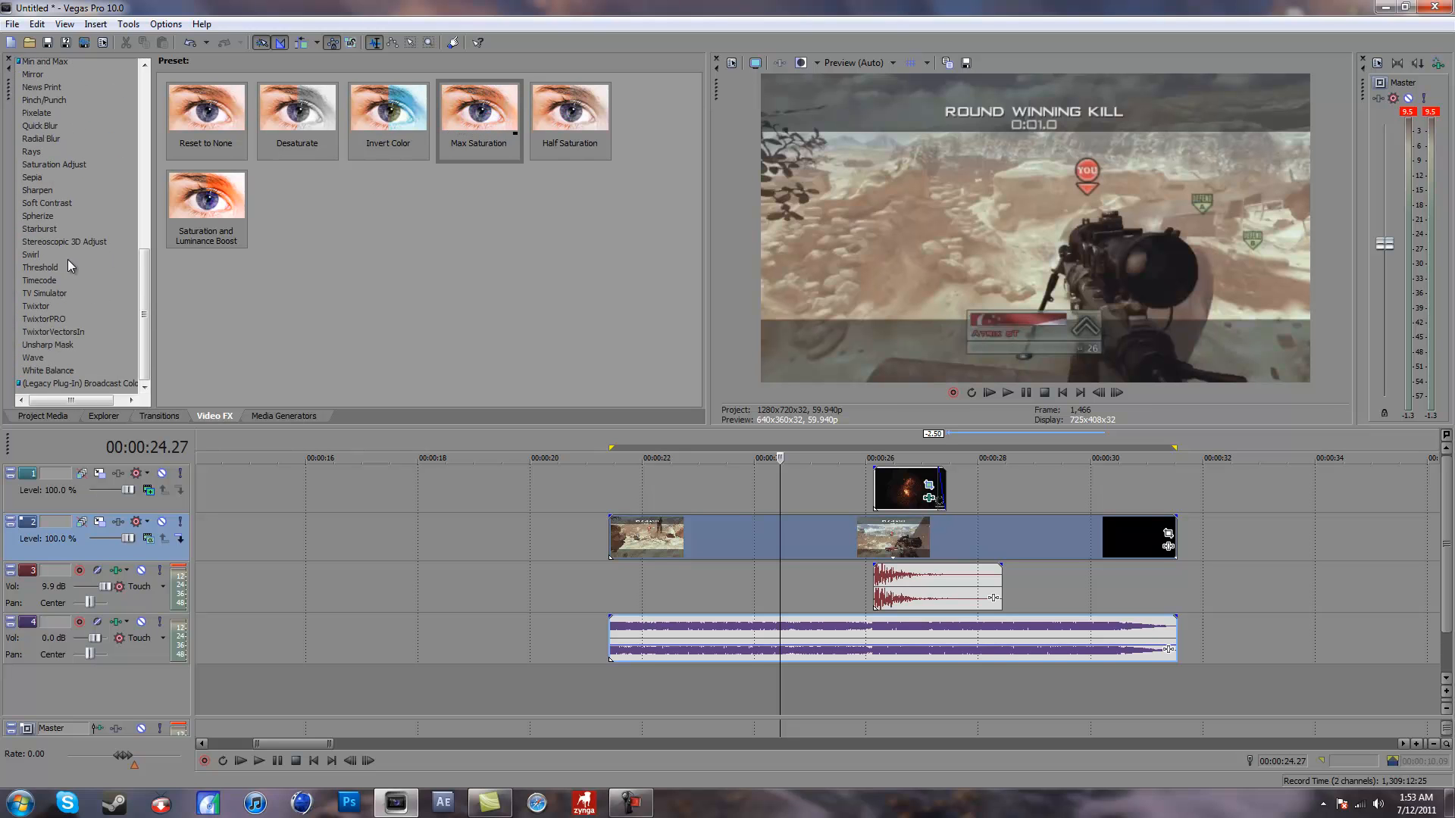
pyautogui.click(53, 203)
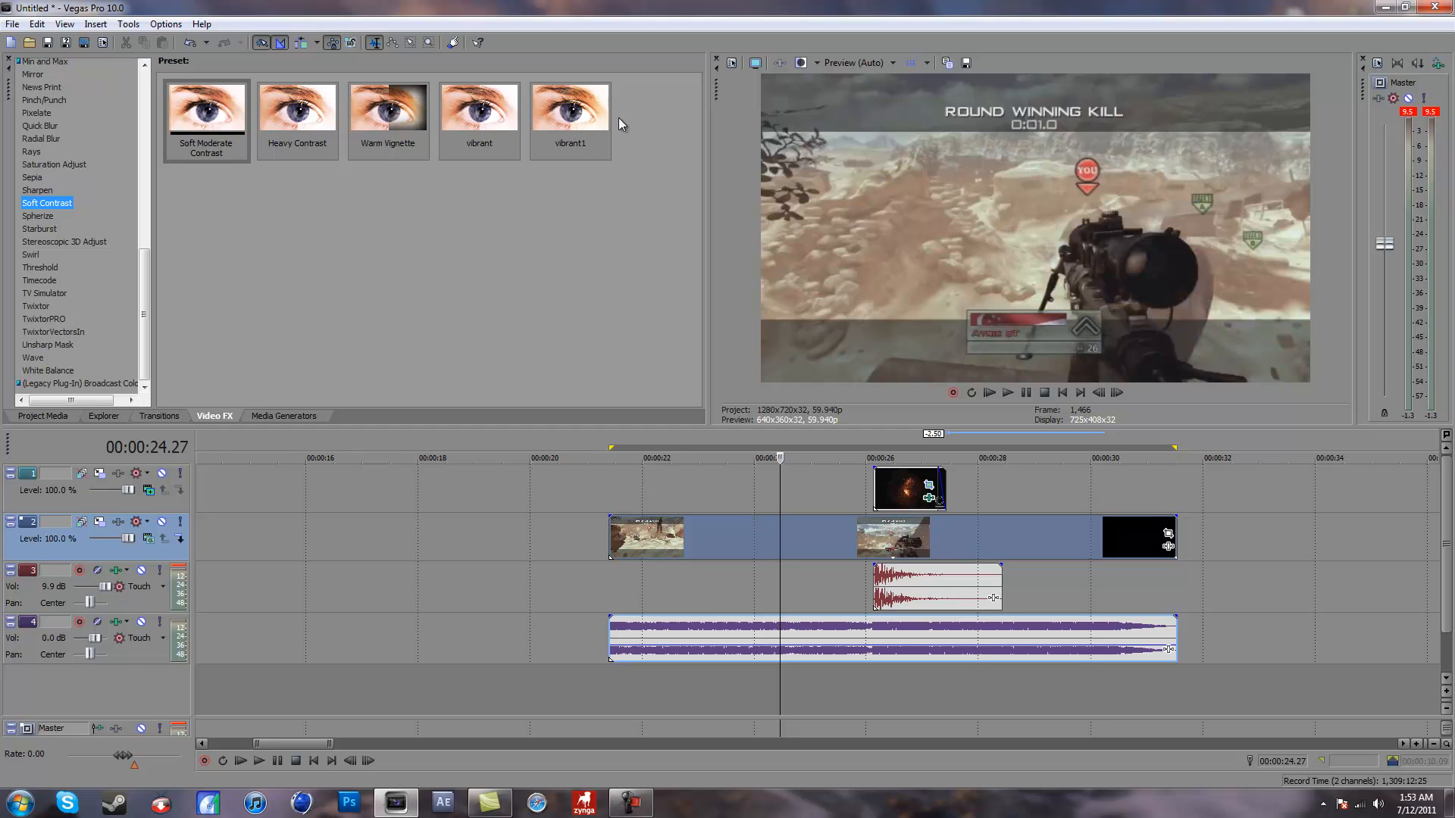
pyautogui.moveTo(573, 117); pyautogui.dragTo(887, 539)
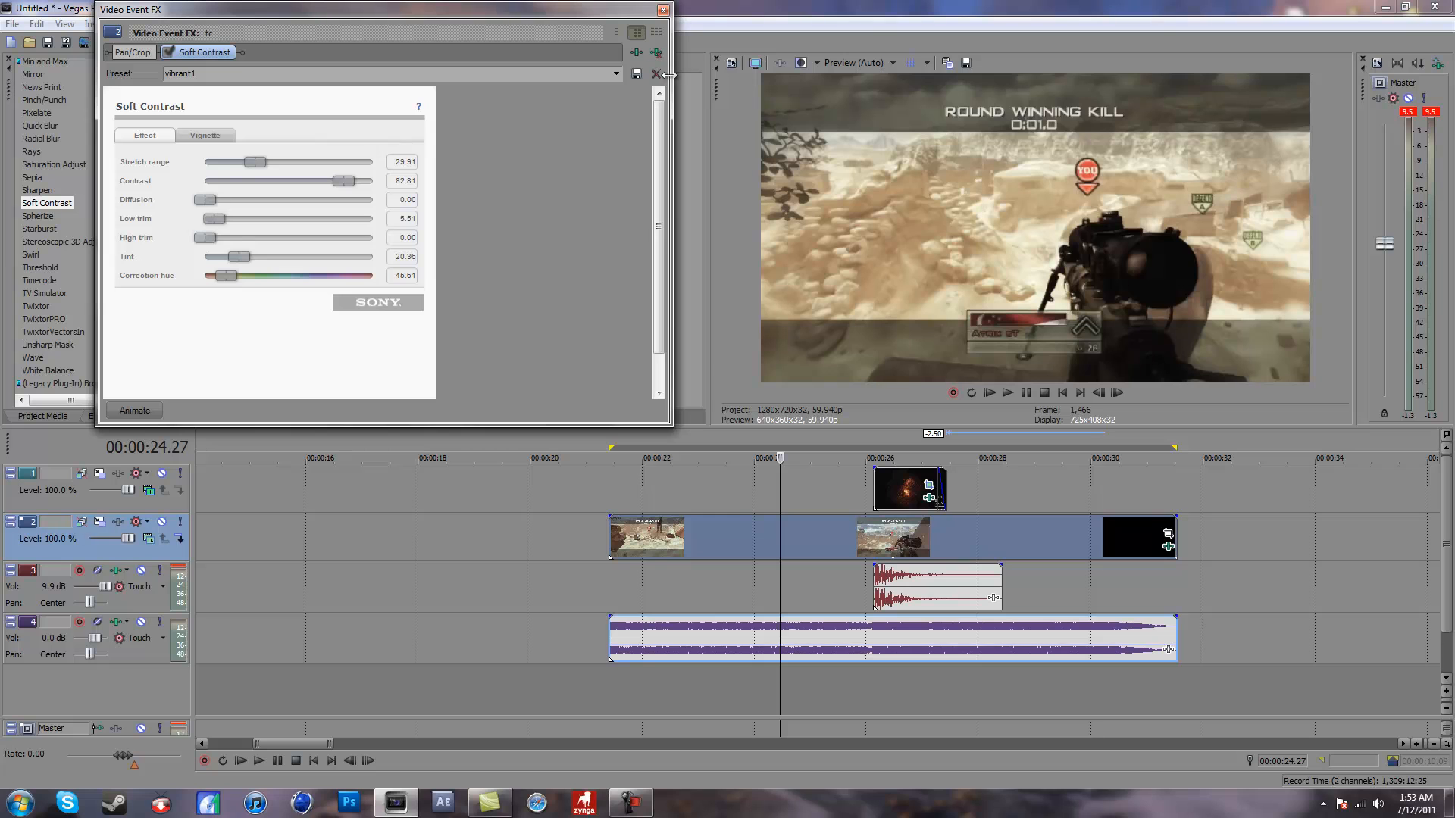
pyautogui.click(616, 74)
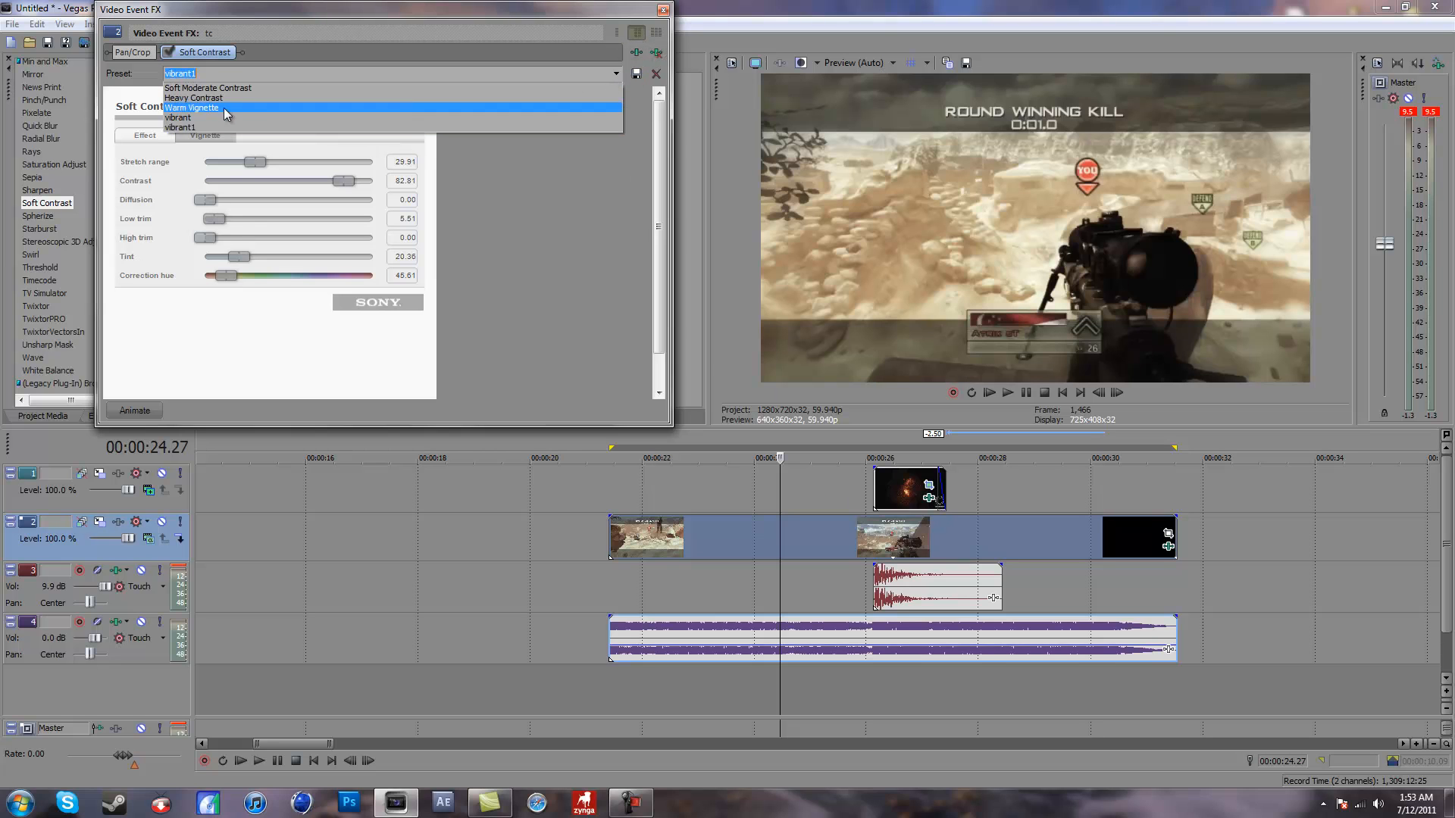
pyautogui.click(197, 117)
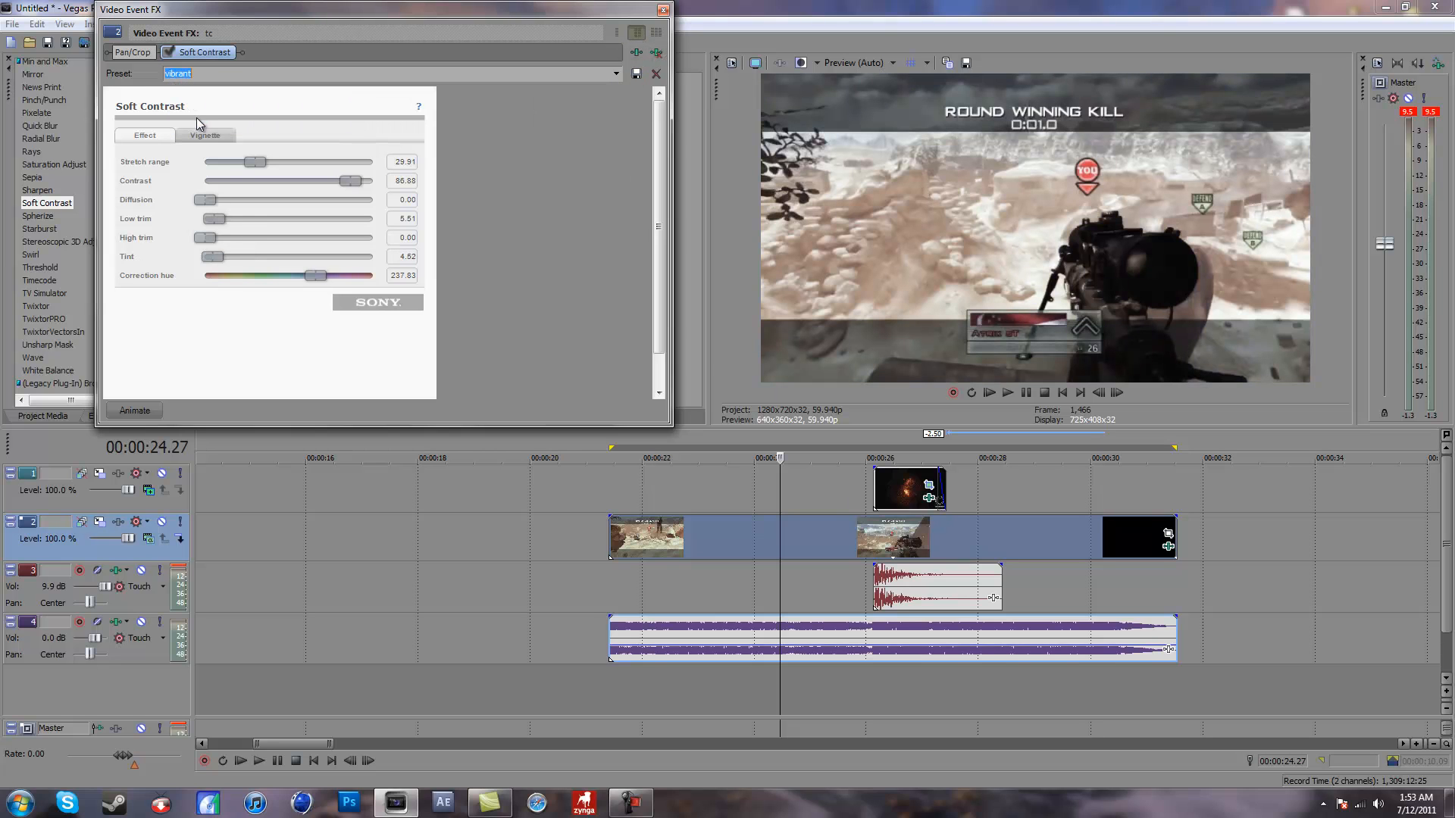
pyautogui.click(663, 10)
# Apply the Color Curves effect with the vibrance preset to the tc video event
pyautogui.click(52, 161)
pyautogui.scroll(8, 54, 162)
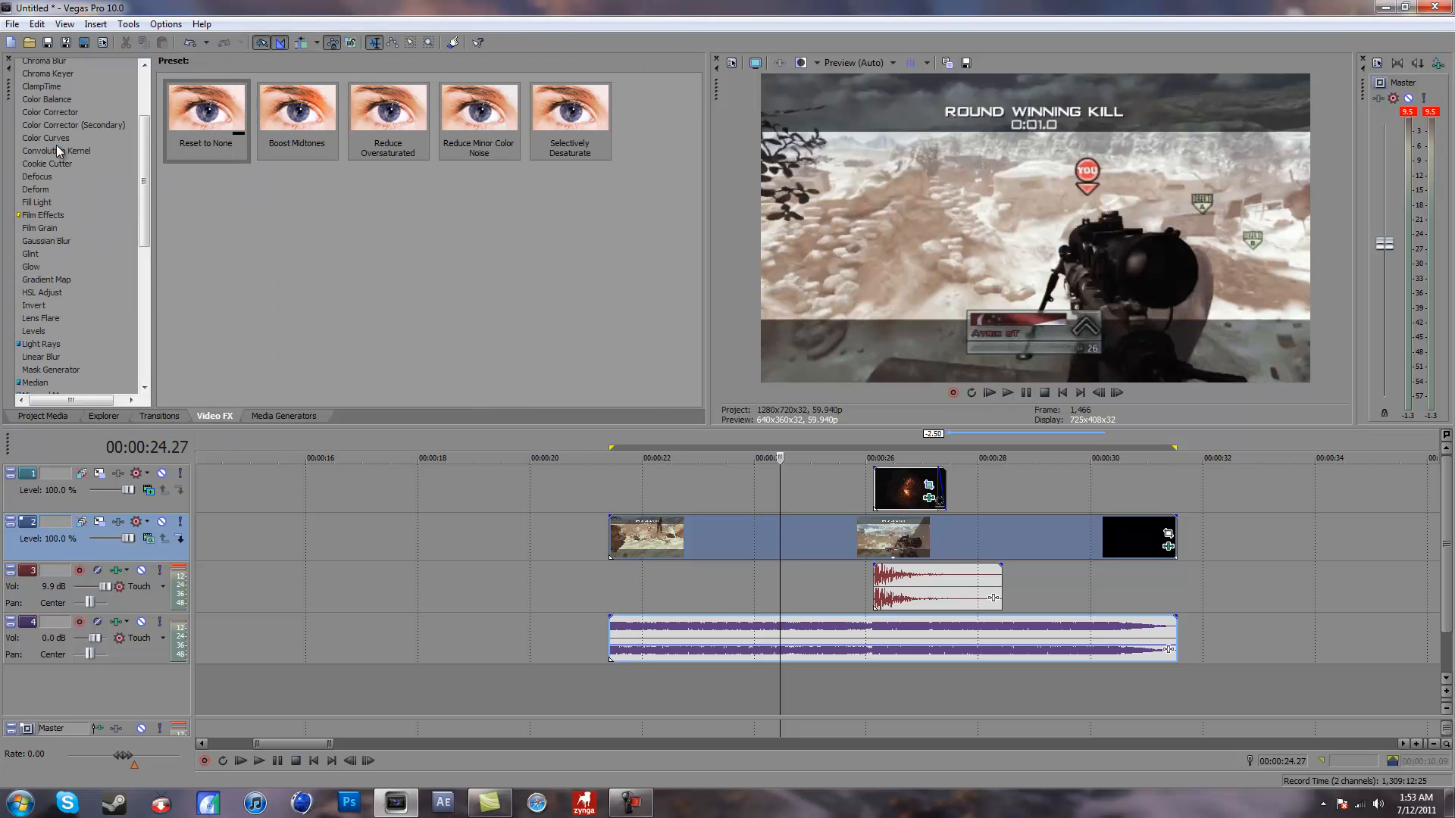
pyautogui.click(56, 139)
pyautogui.moveTo(474, 303); pyautogui.dragTo(761, 533)
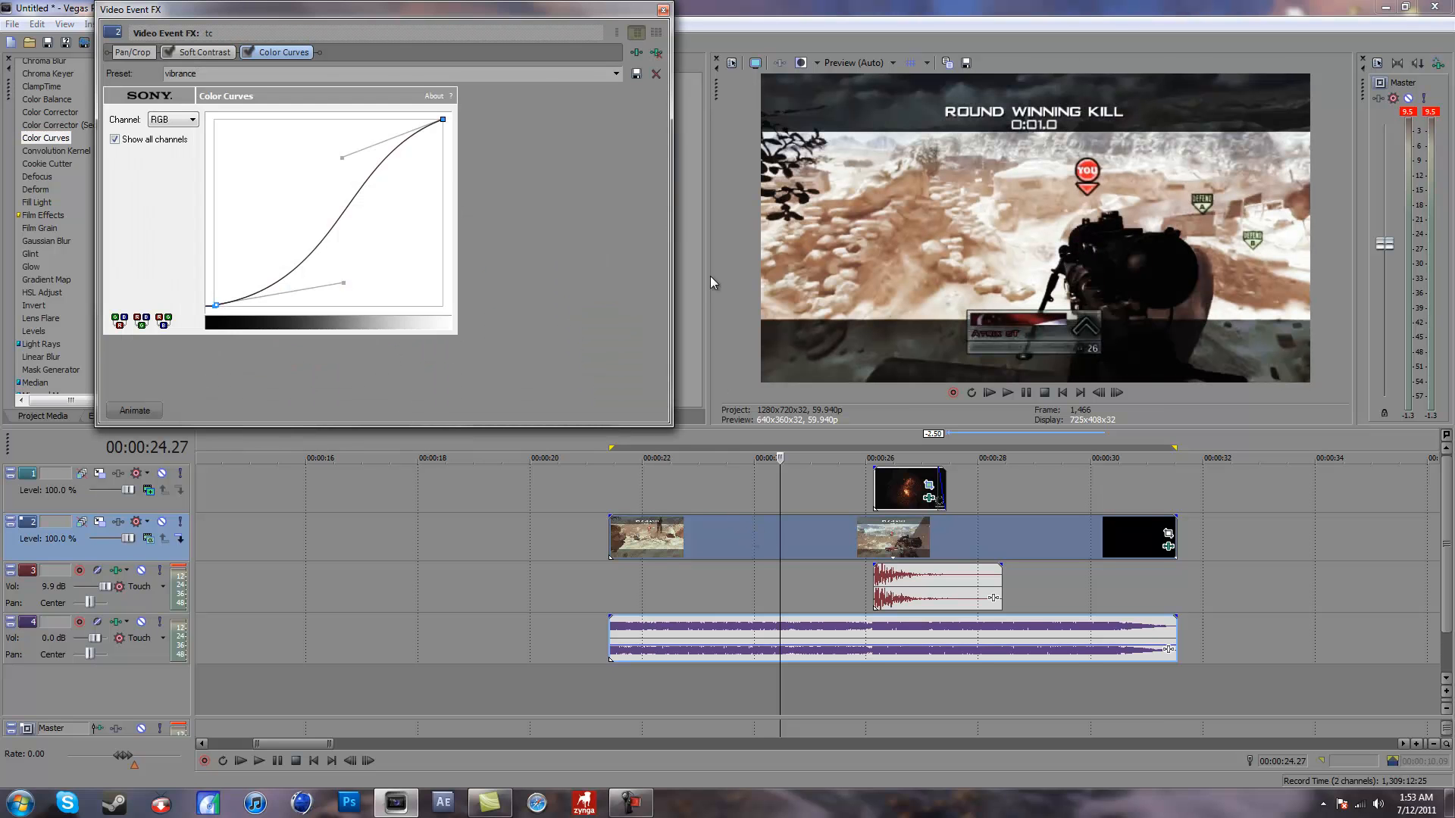
pyautogui.moveTo(303, 56); pyautogui.dragTo(259, 57)
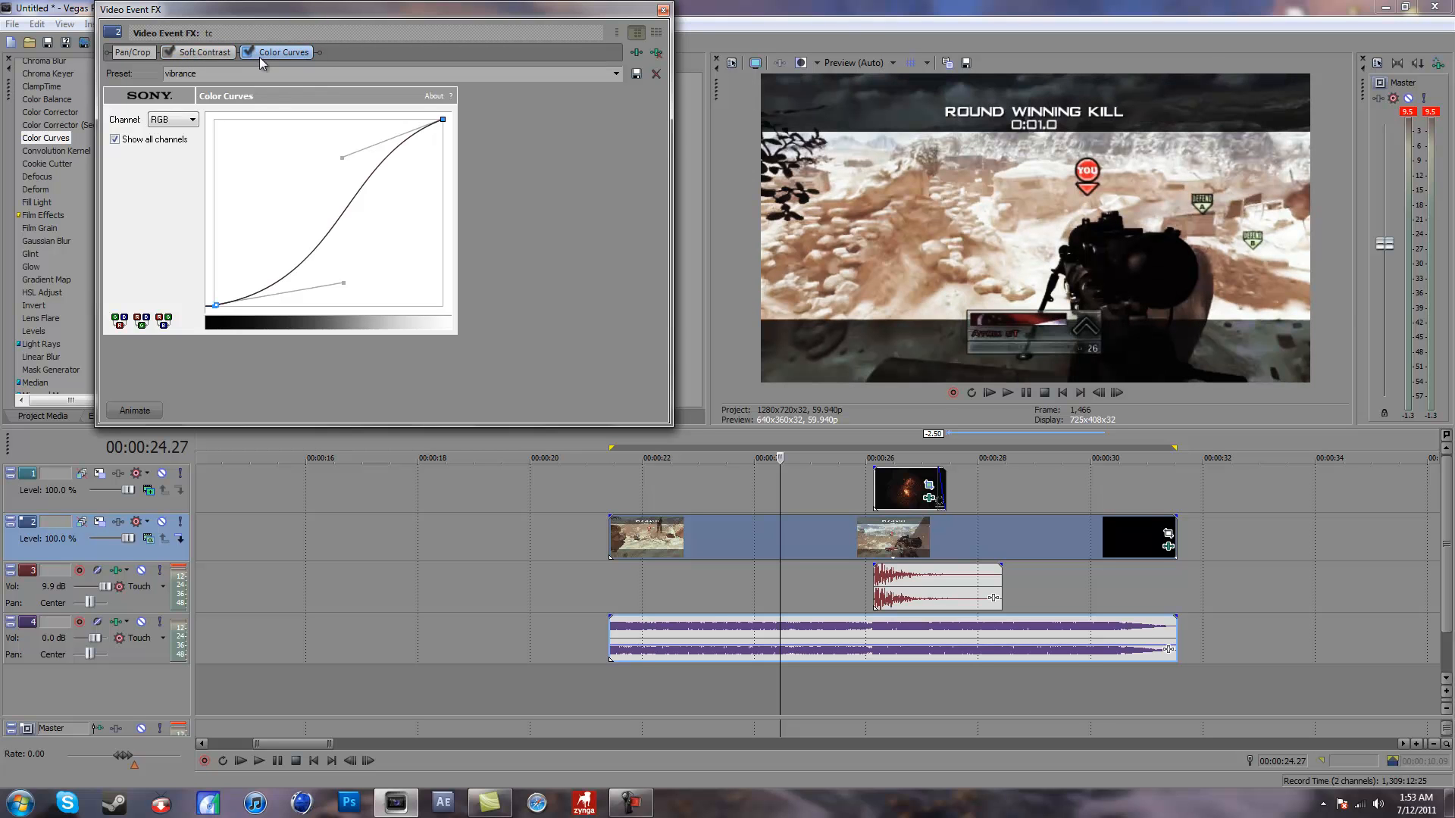
# Adjust the tc event's Soft Contrast to contrast 82.81, tint 14.03 and correction hue 0.00
pyautogui.click(188, 54)
pyautogui.moveTo(343, 181)
pyautogui.mouseDown()
pyautogui.moveTo(294, 182)
pyautogui.moveTo(322, 187)
pyautogui.mouseUp()
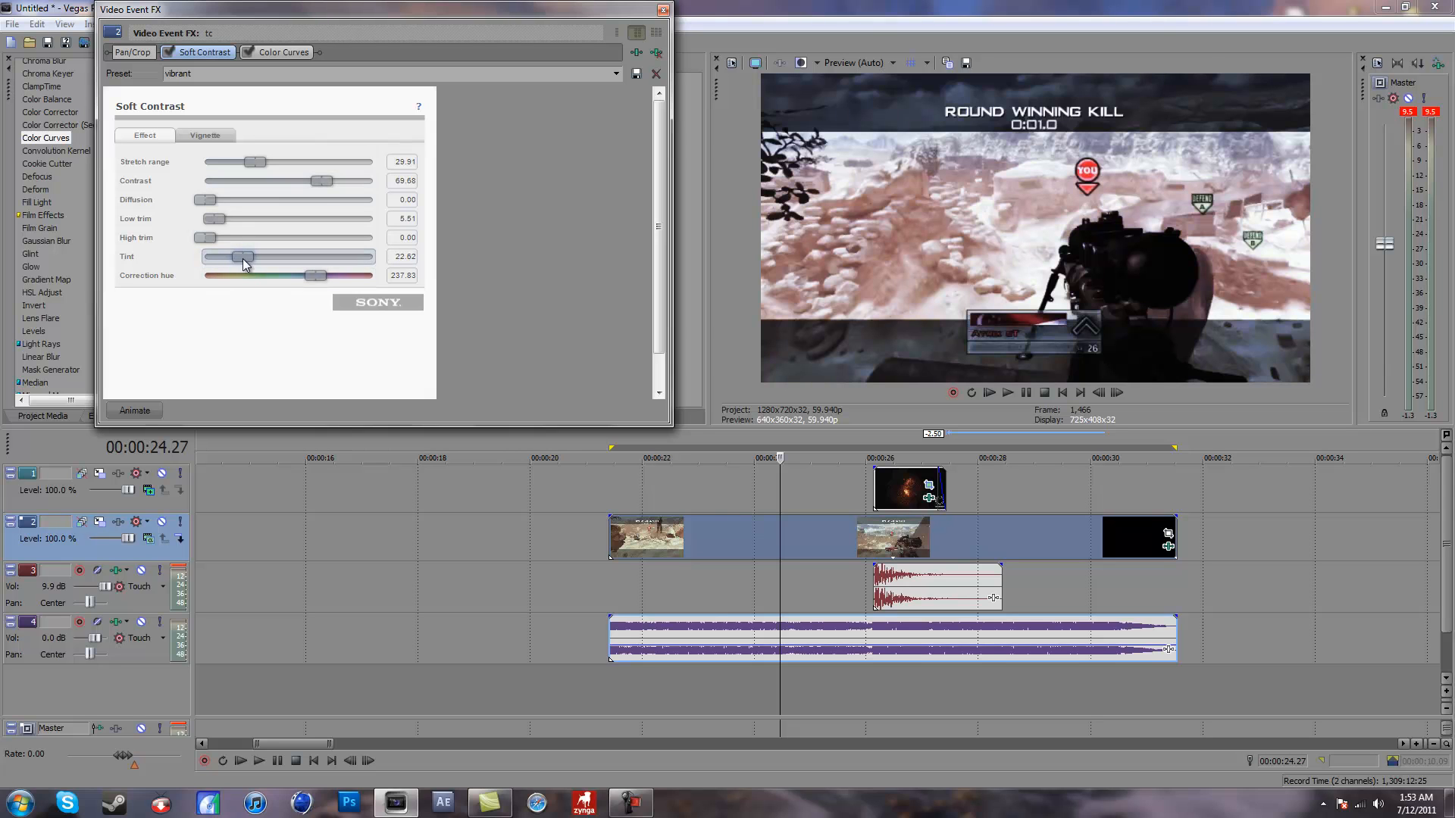
pyautogui.moveTo(240, 259); pyautogui.dragTo(219, 288)
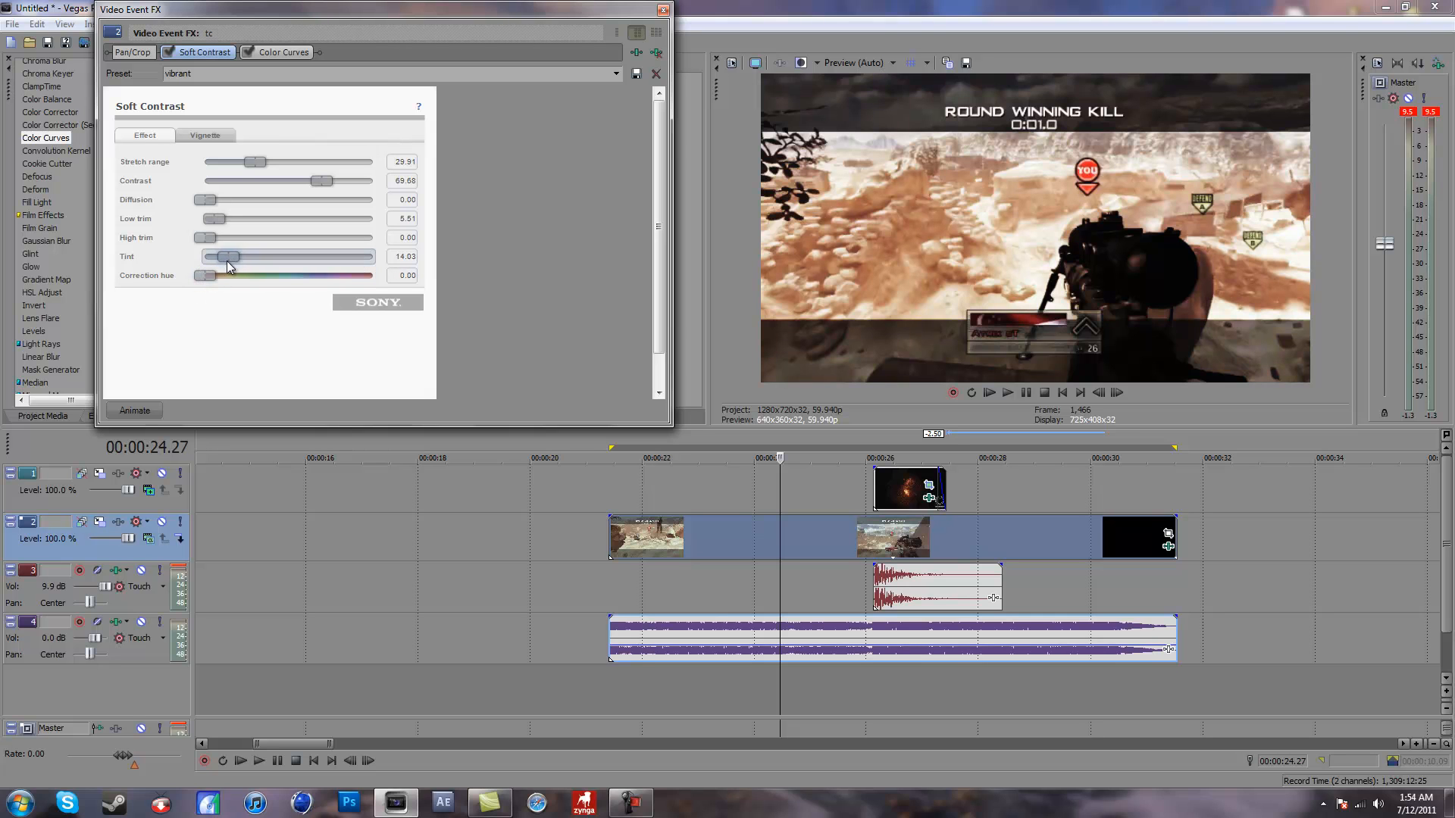
pyautogui.moveTo(315, 180); pyautogui.dragTo(344, 184)
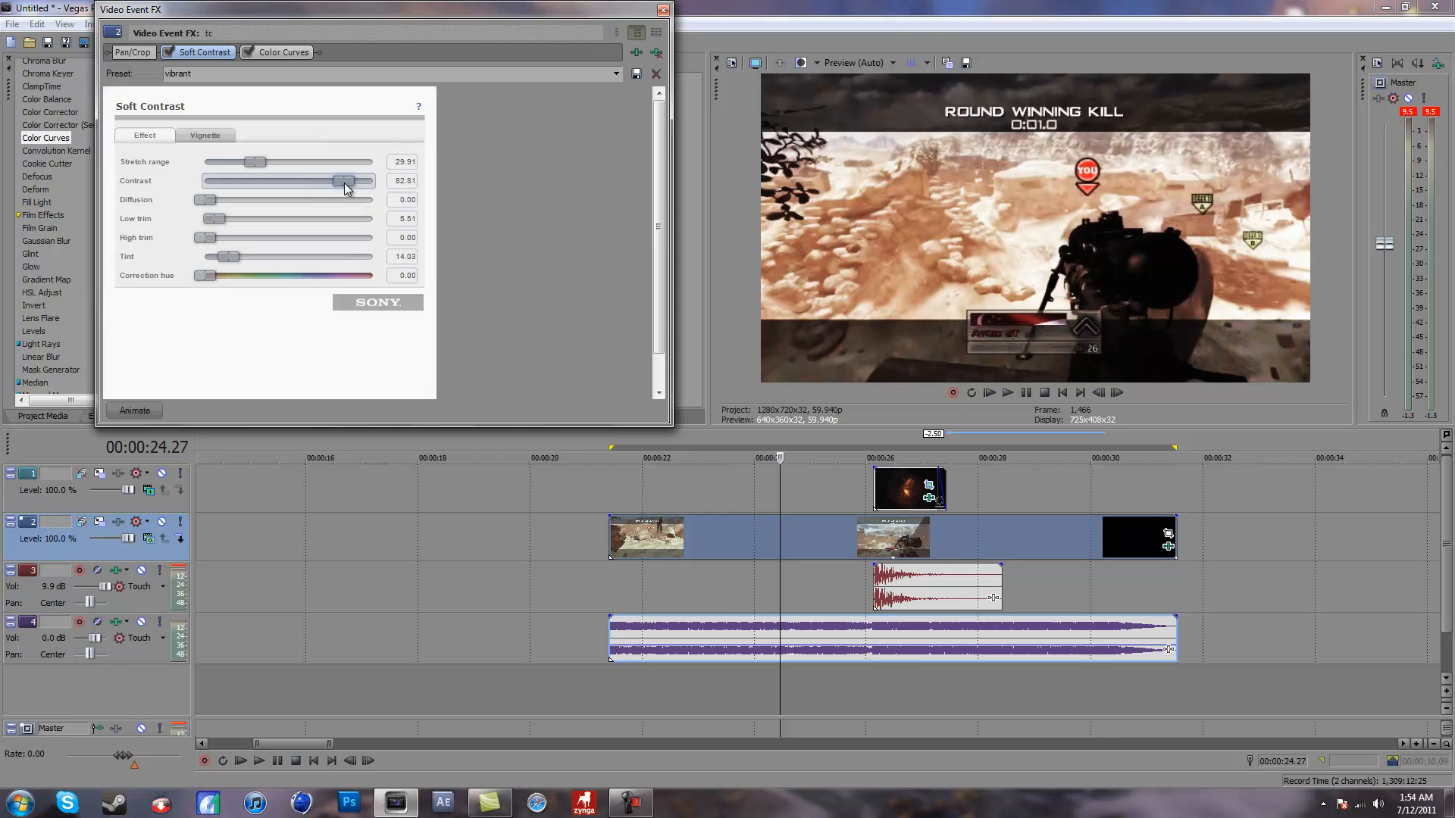
# Change the tc event's Color Curves preset to RGB and move Color Curves ahead of Soft Contrast in the effect chain
pyautogui.click(293, 52)
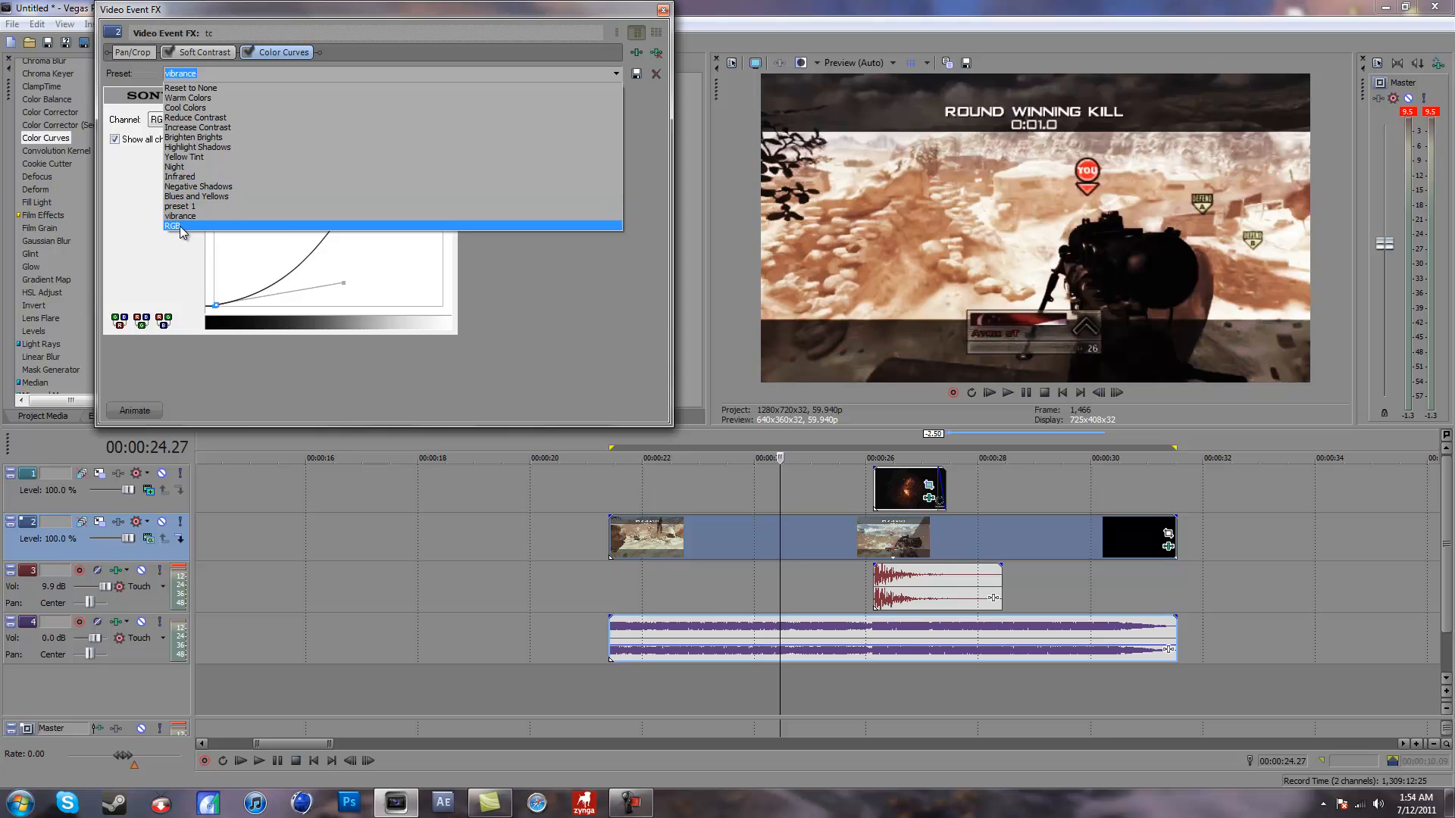
pyautogui.click(205, 225)
pyautogui.moveTo(274, 51); pyautogui.dragTo(190, 54)
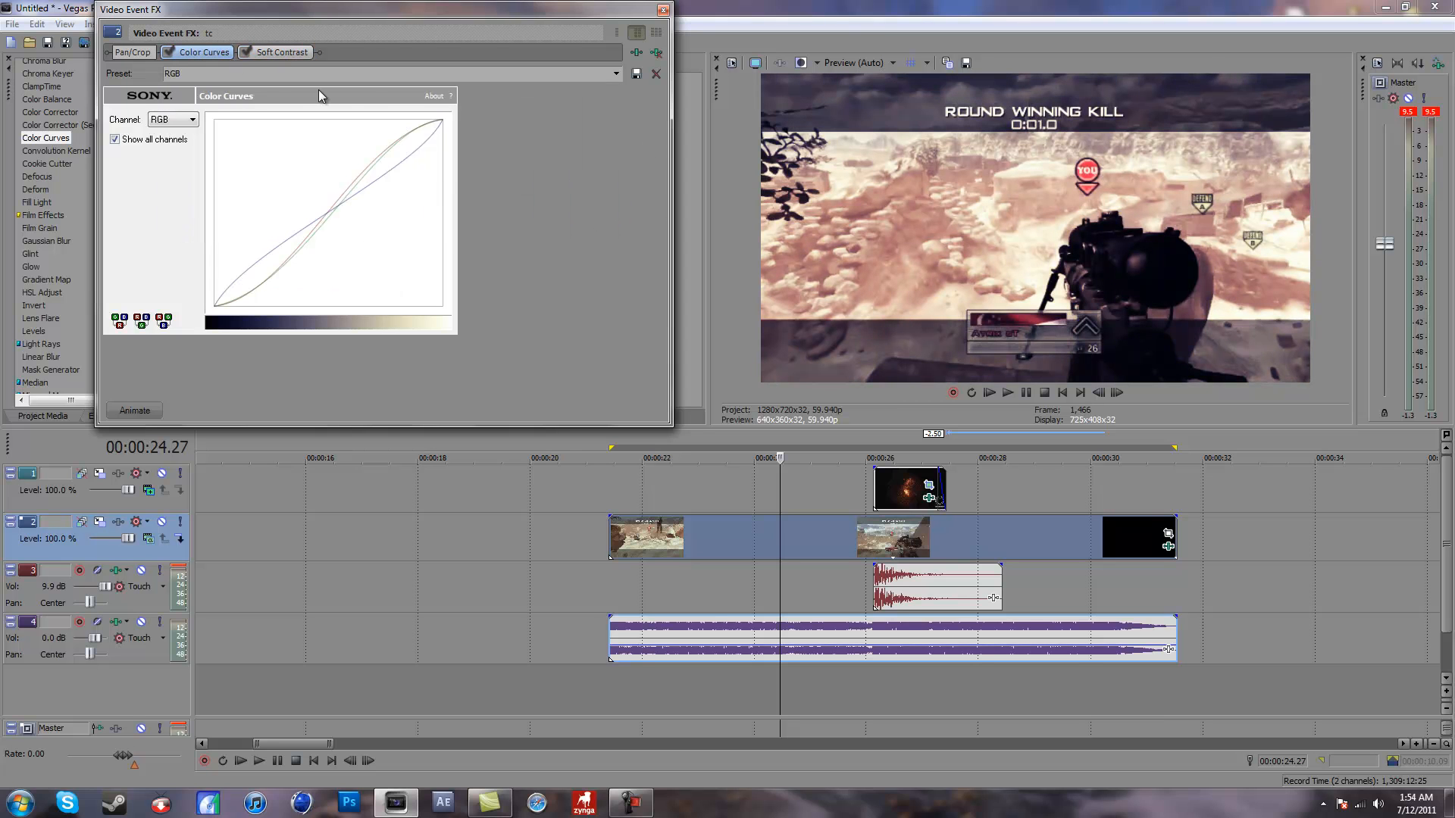
# Set the tc event's Soft Contrast contrast to 89.14 and its stretch range to 0.00
pyautogui.click(294, 53)
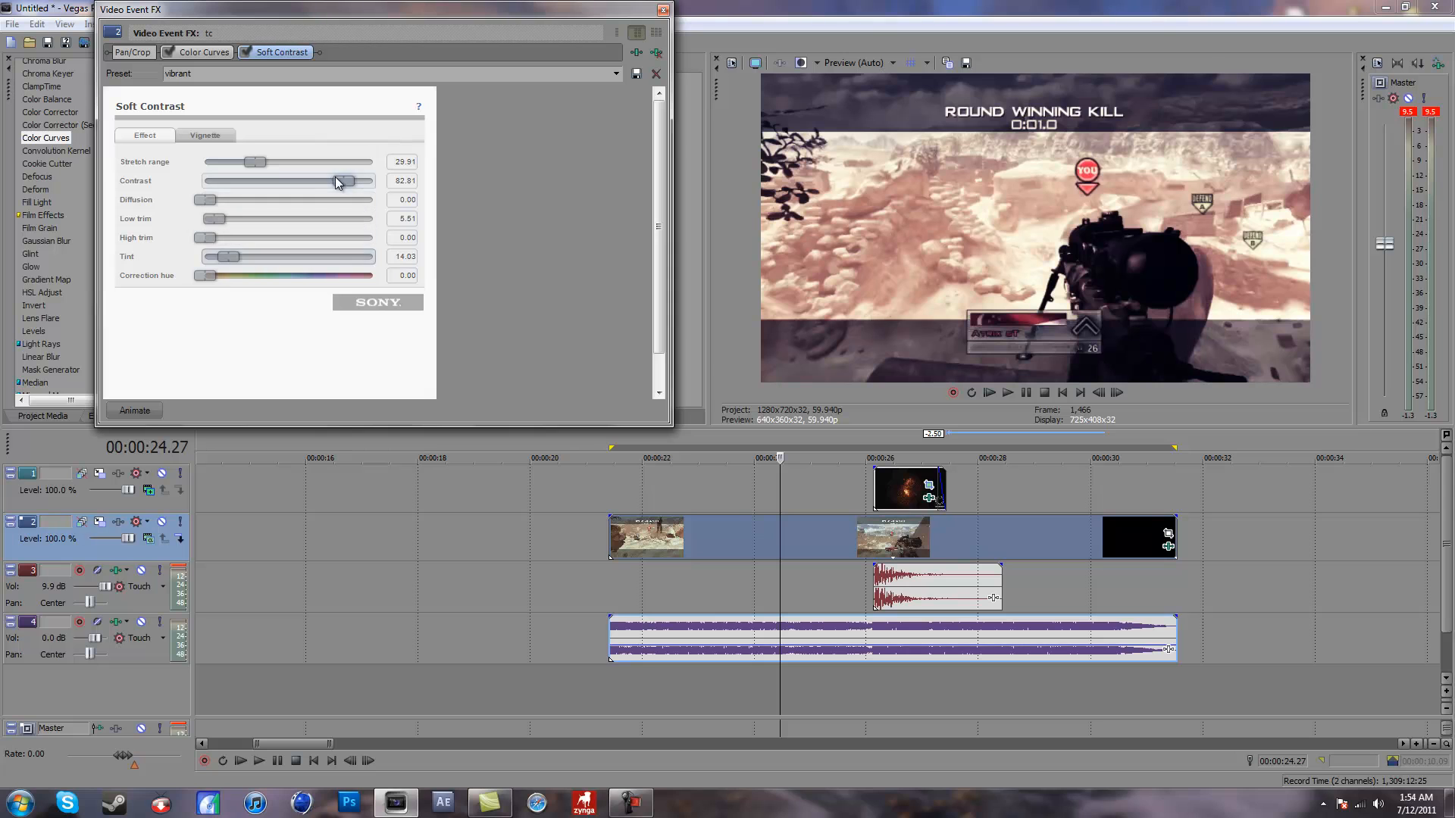
pyautogui.moveTo(343, 181); pyautogui.dragTo(349, 178)
pyautogui.moveTo(254, 164); pyautogui.dragTo(99, 182)
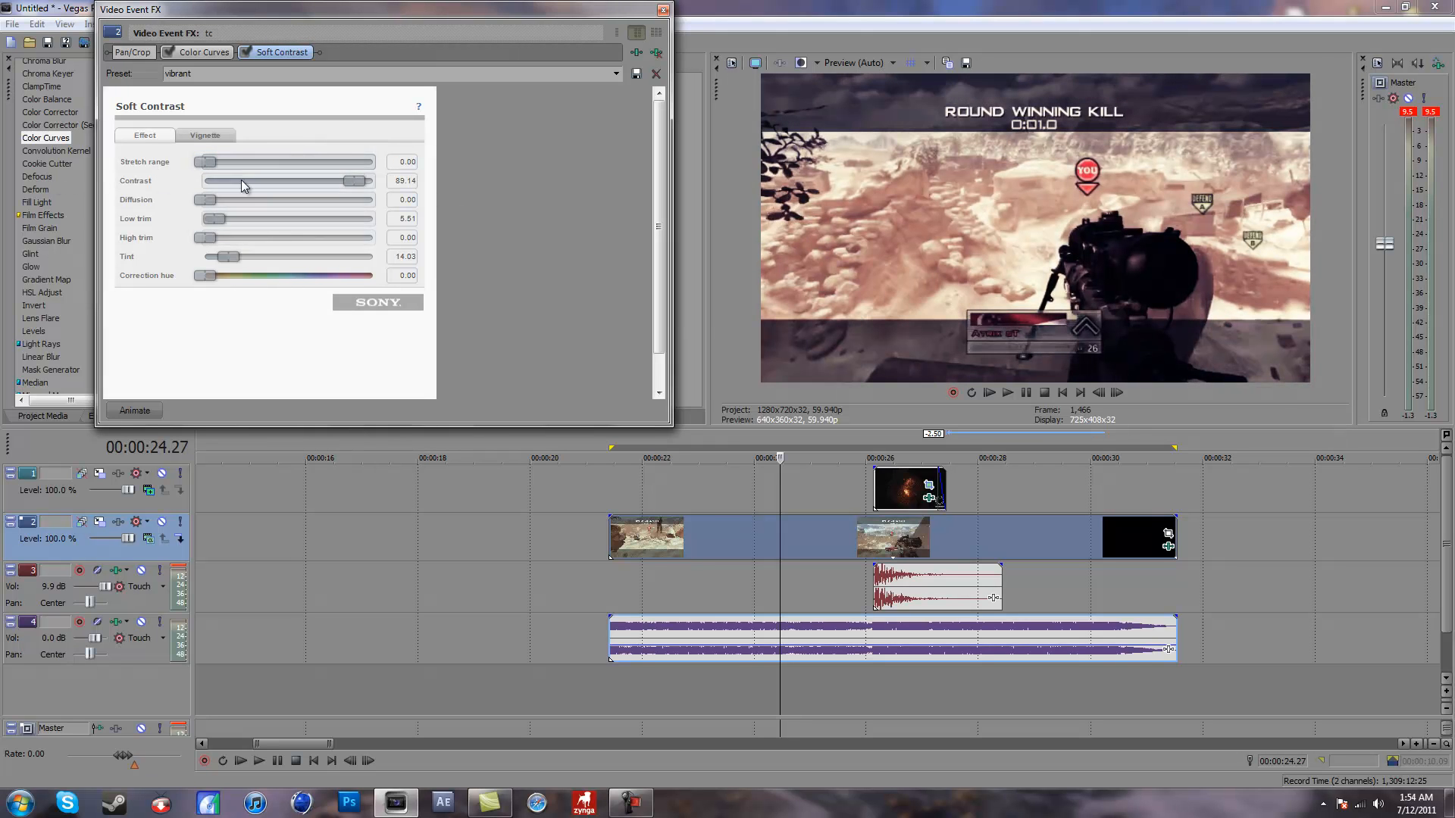
# Set the Soft Contrast vignette's blur strength to about 37 and play the clip from 00:00:25.47
pyautogui.click(220, 138)
pyautogui.moveTo(218, 181); pyautogui.dragTo(240, 189)
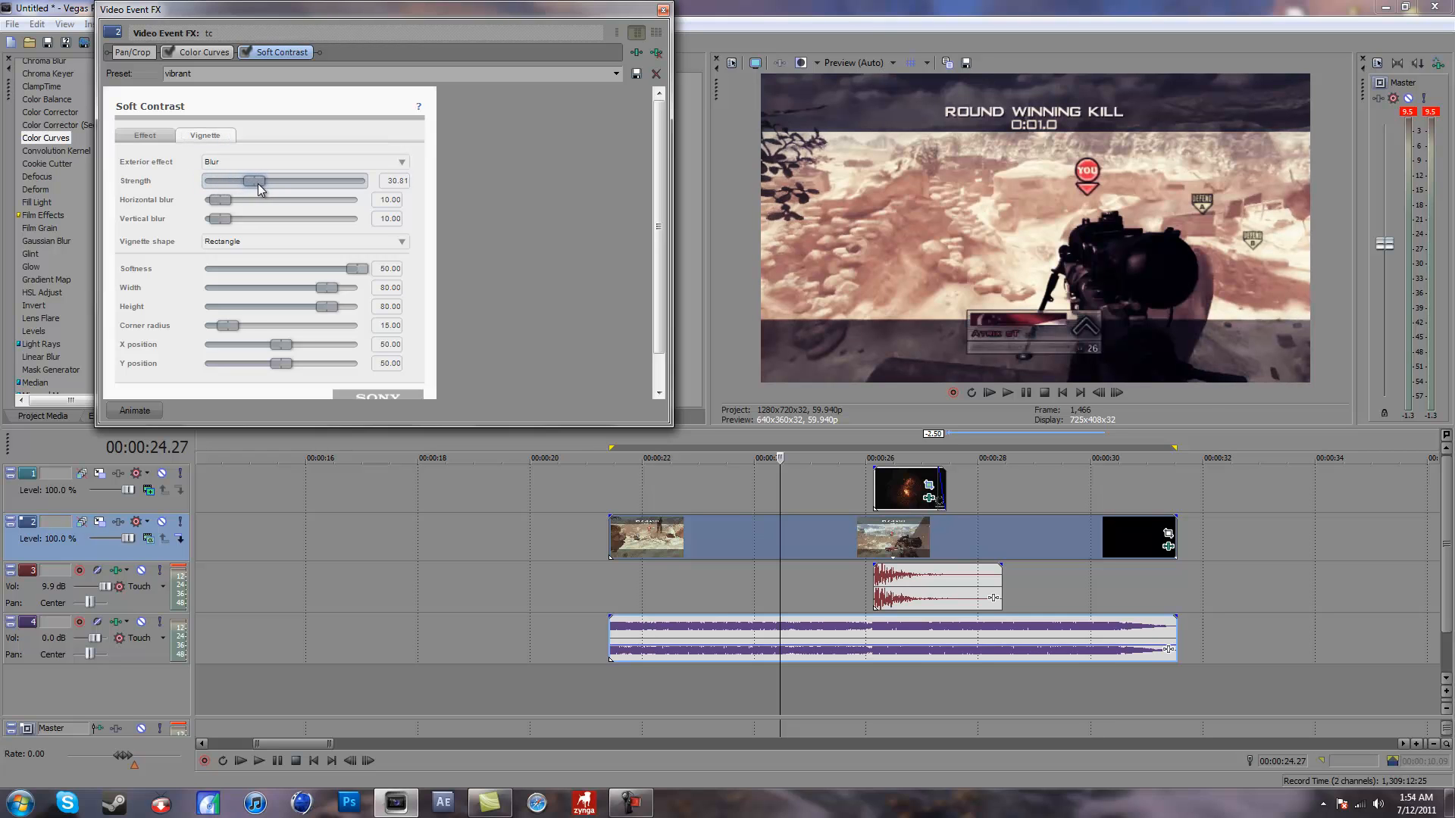
pyautogui.moveTo(266, 190); pyautogui.dragTo(274, 190)
pyautogui.click(853, 539)
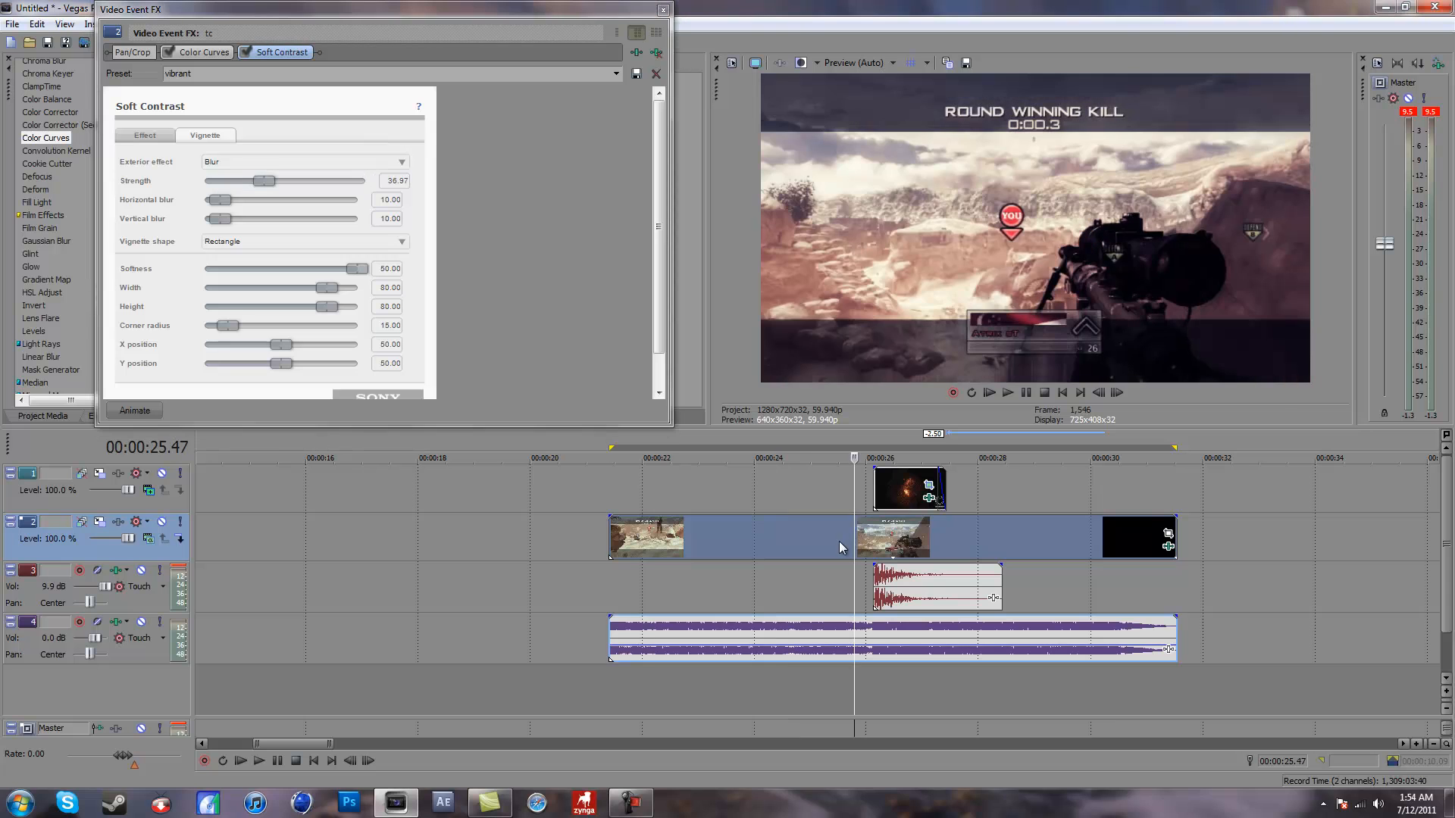
pyautogui.press('space')
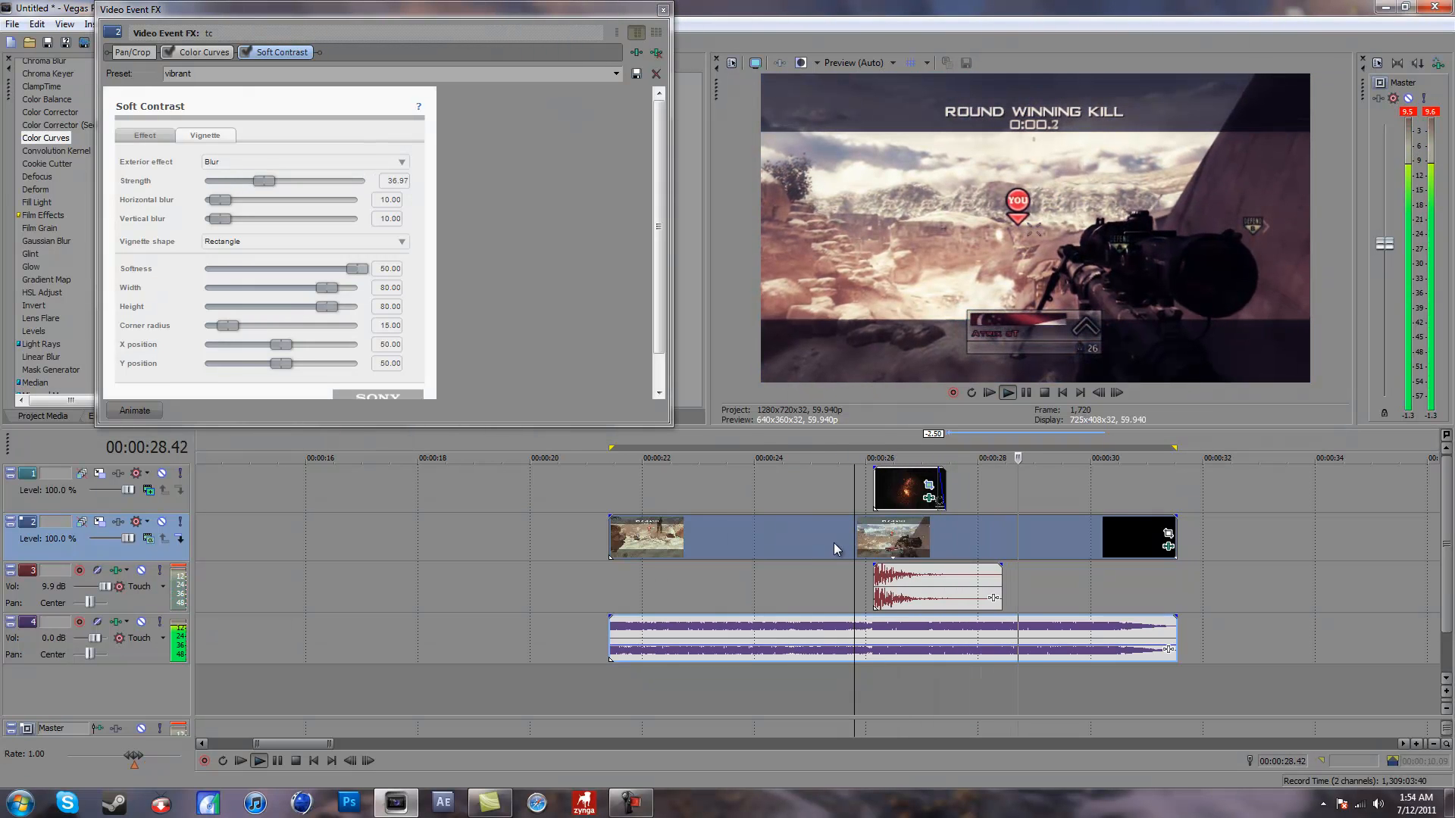
pyautogui.press('space')
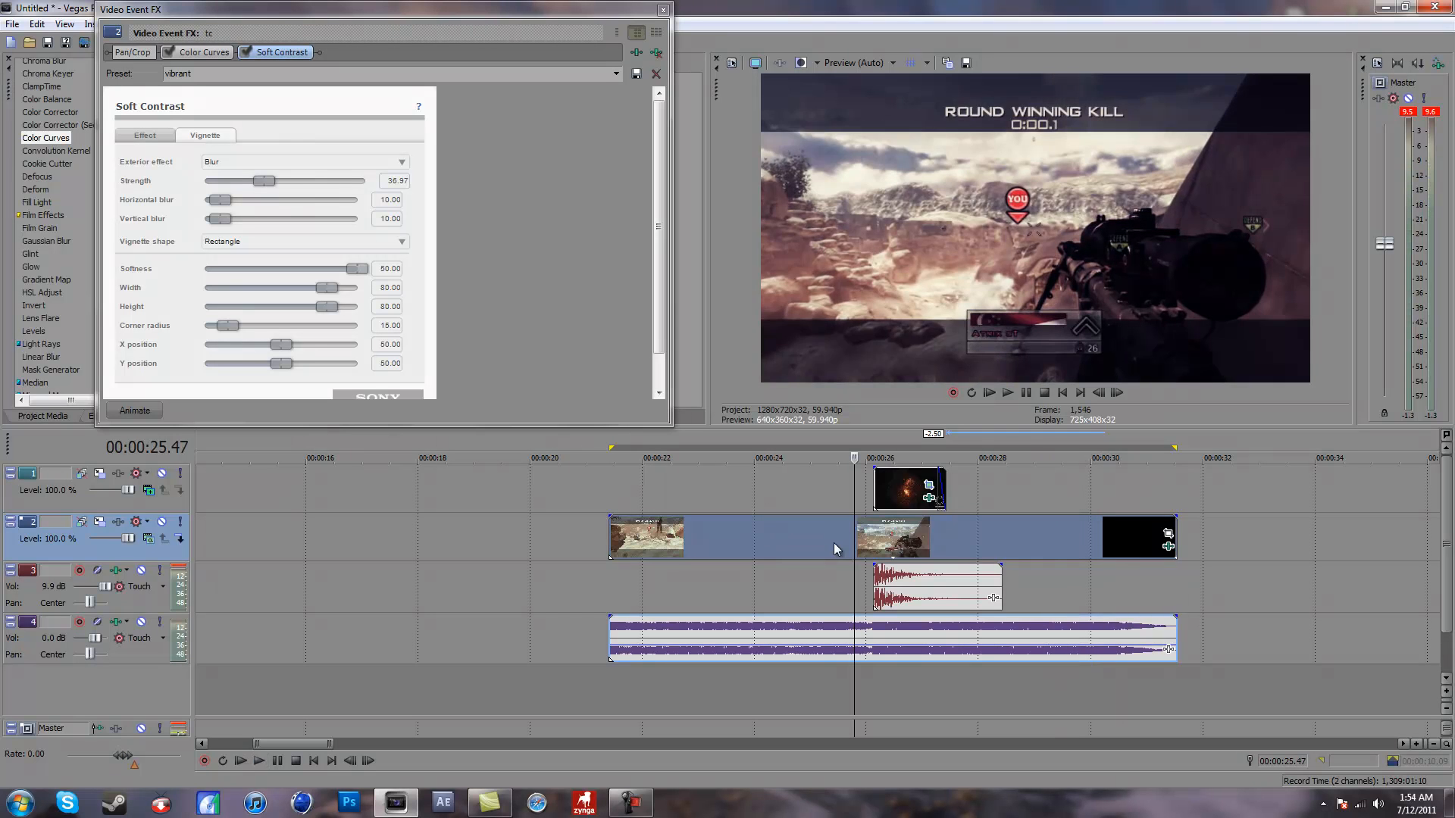
# Remove the HSL Adjust effect from the FireRing event and play the result from 00:00:26.08
pyautogui.click(875, 497)
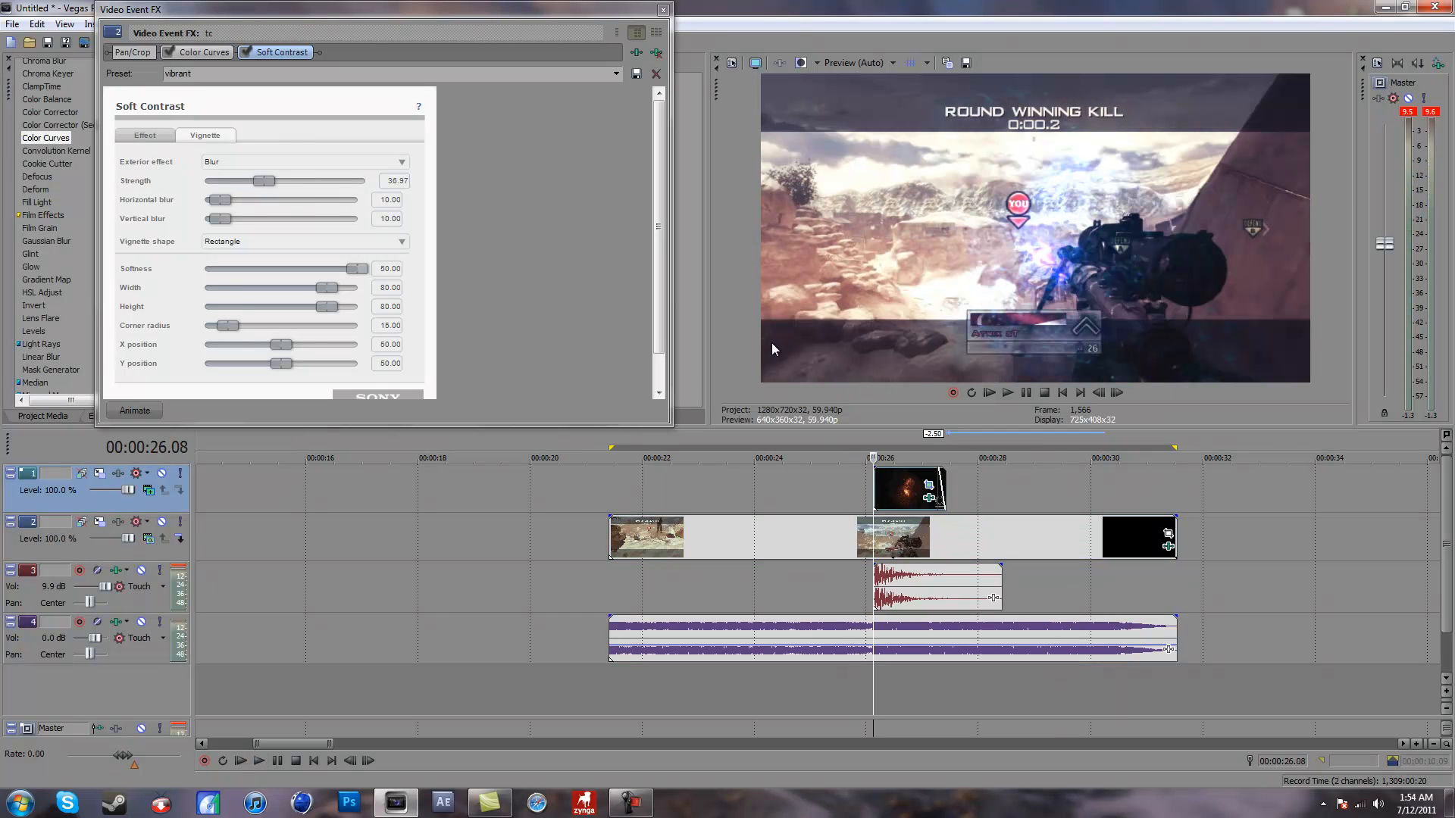
pyautogui.click(664, 10)
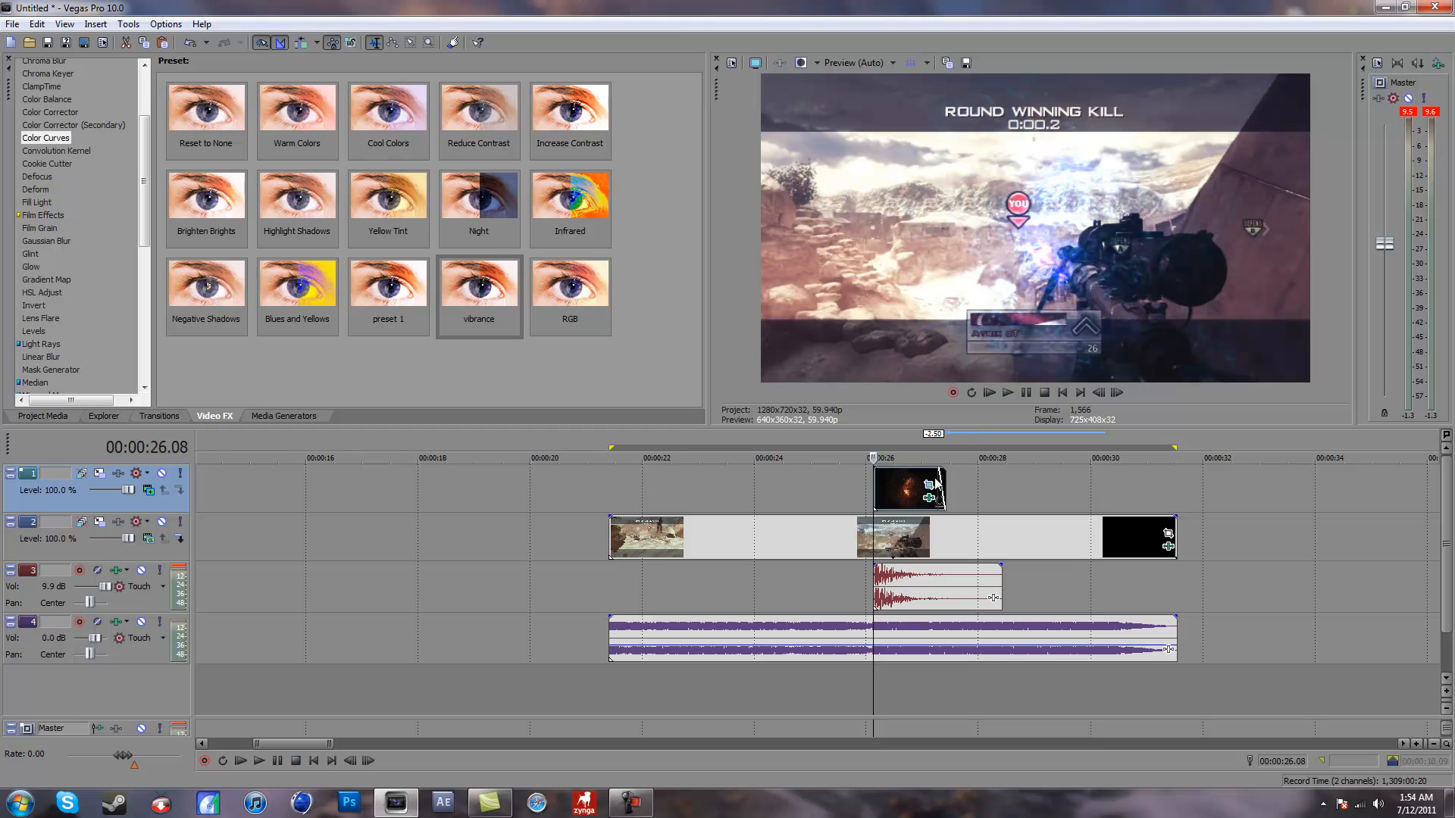
pyautogui.click(930, 498)
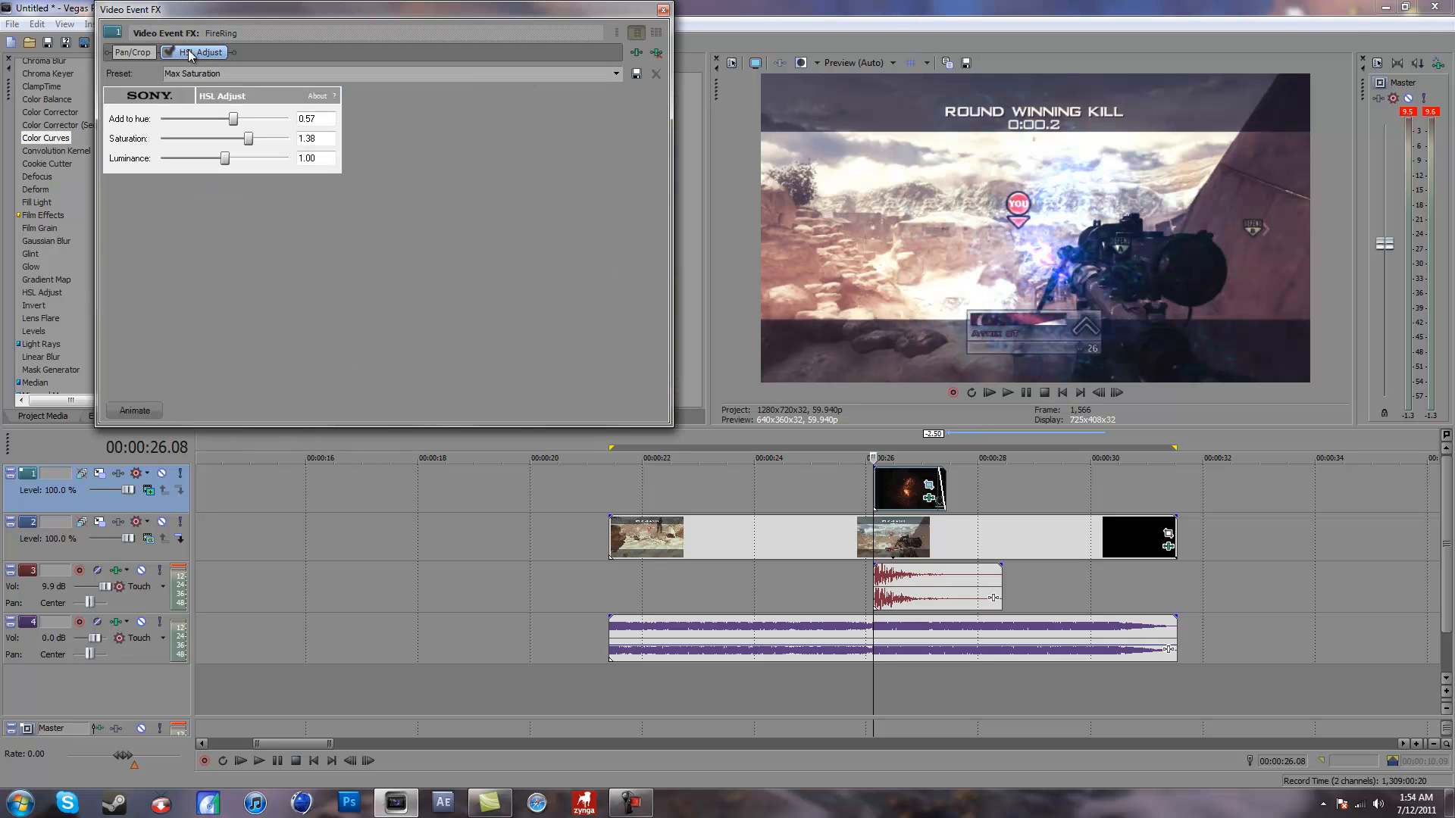
pyautogui.click(651, 53)
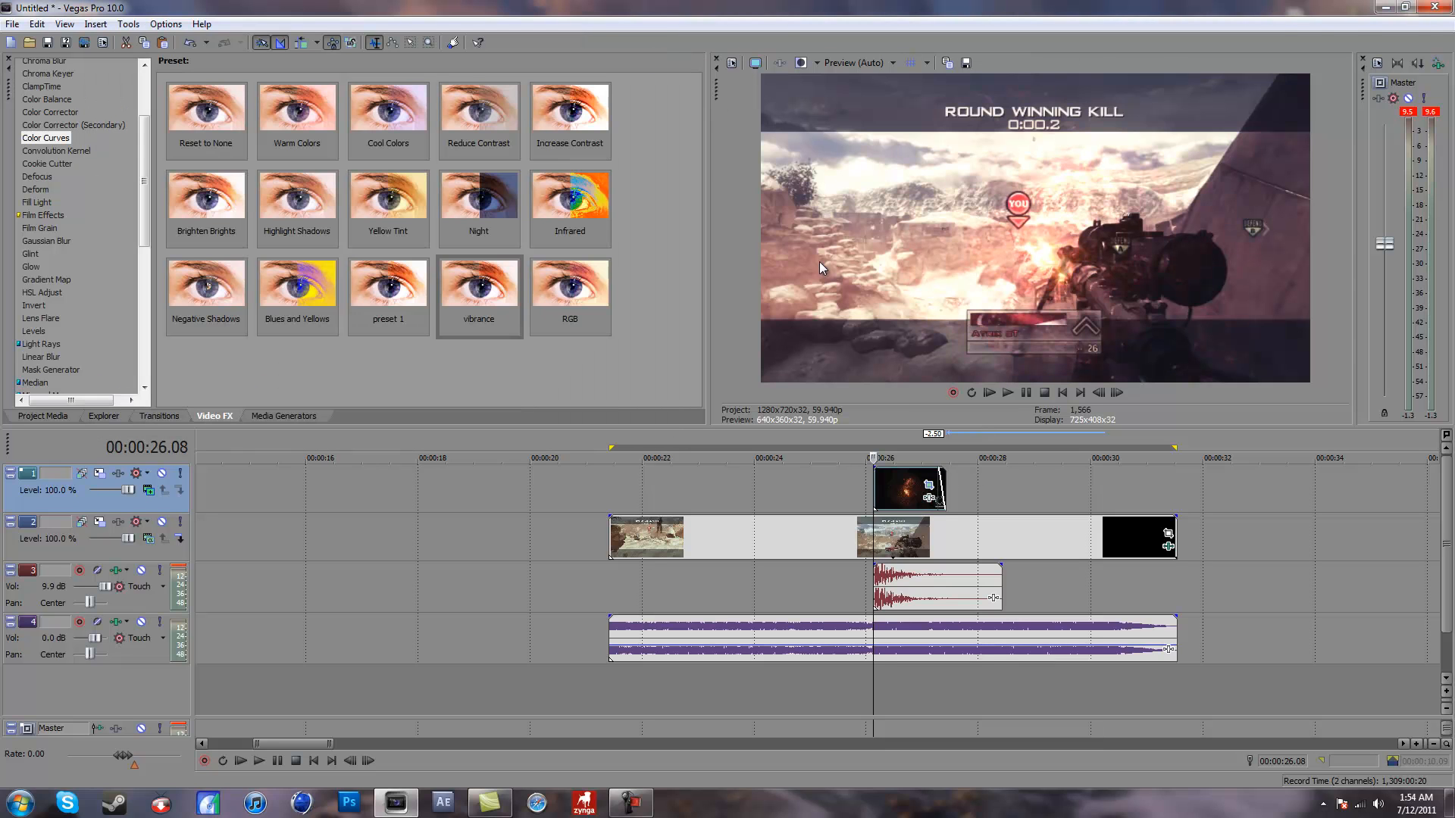
pyautogui.press('space')
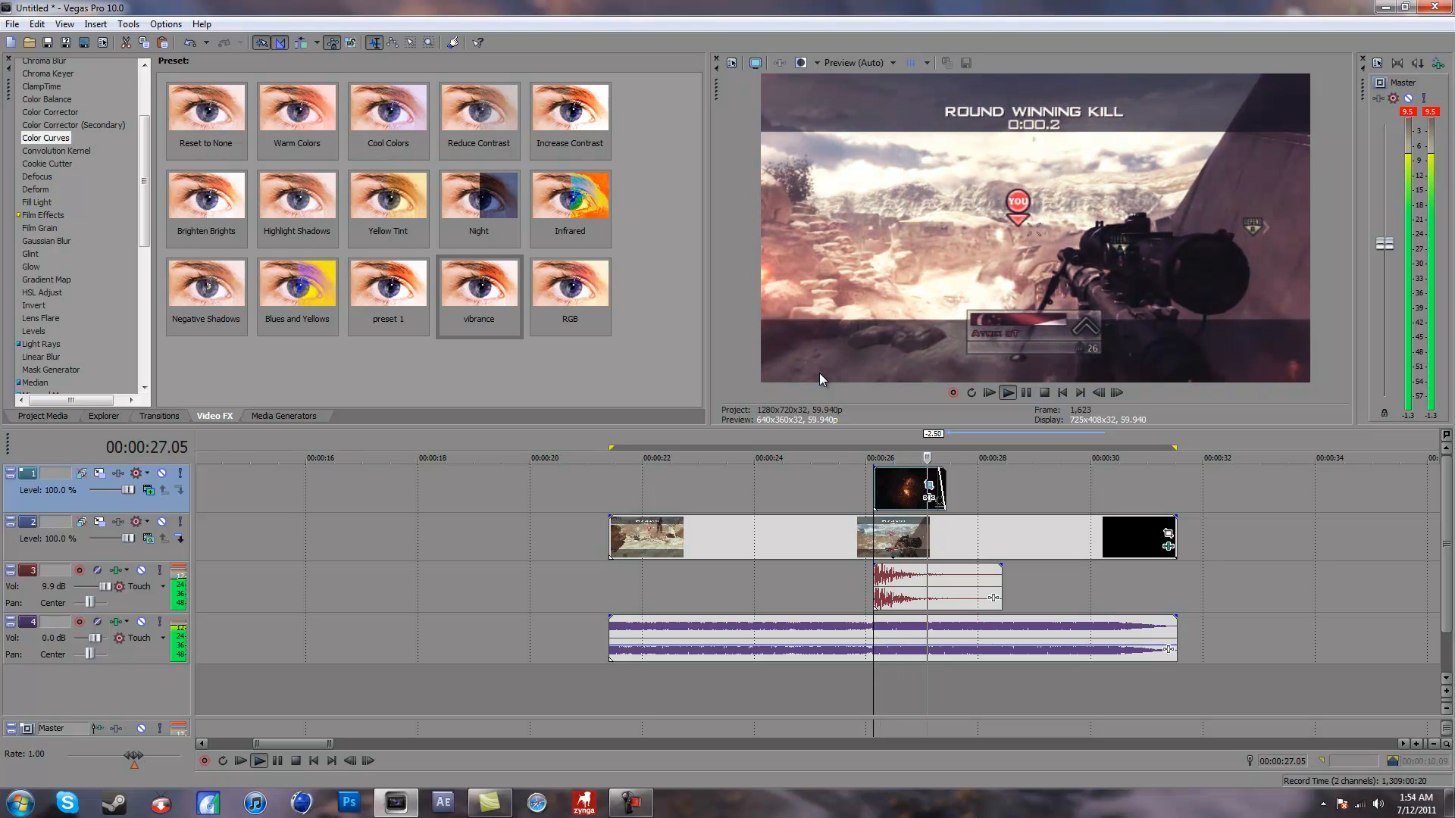
pyautogui.press('space')
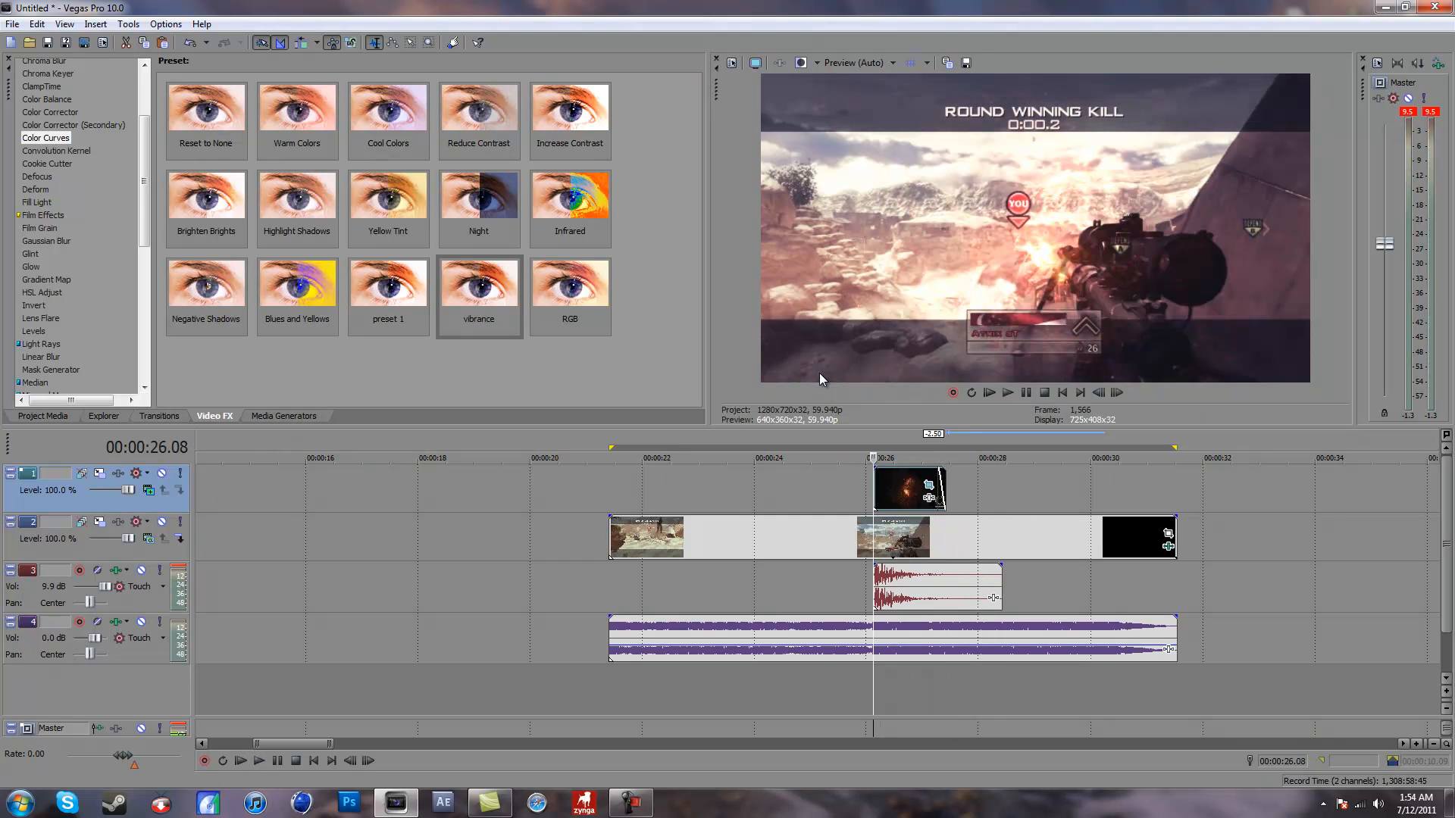
# Select the tc clip's full time range on the timeline and show the project's media files
pyautogui.click(892, 539)
pyautogui.doubleClick(891, 540)
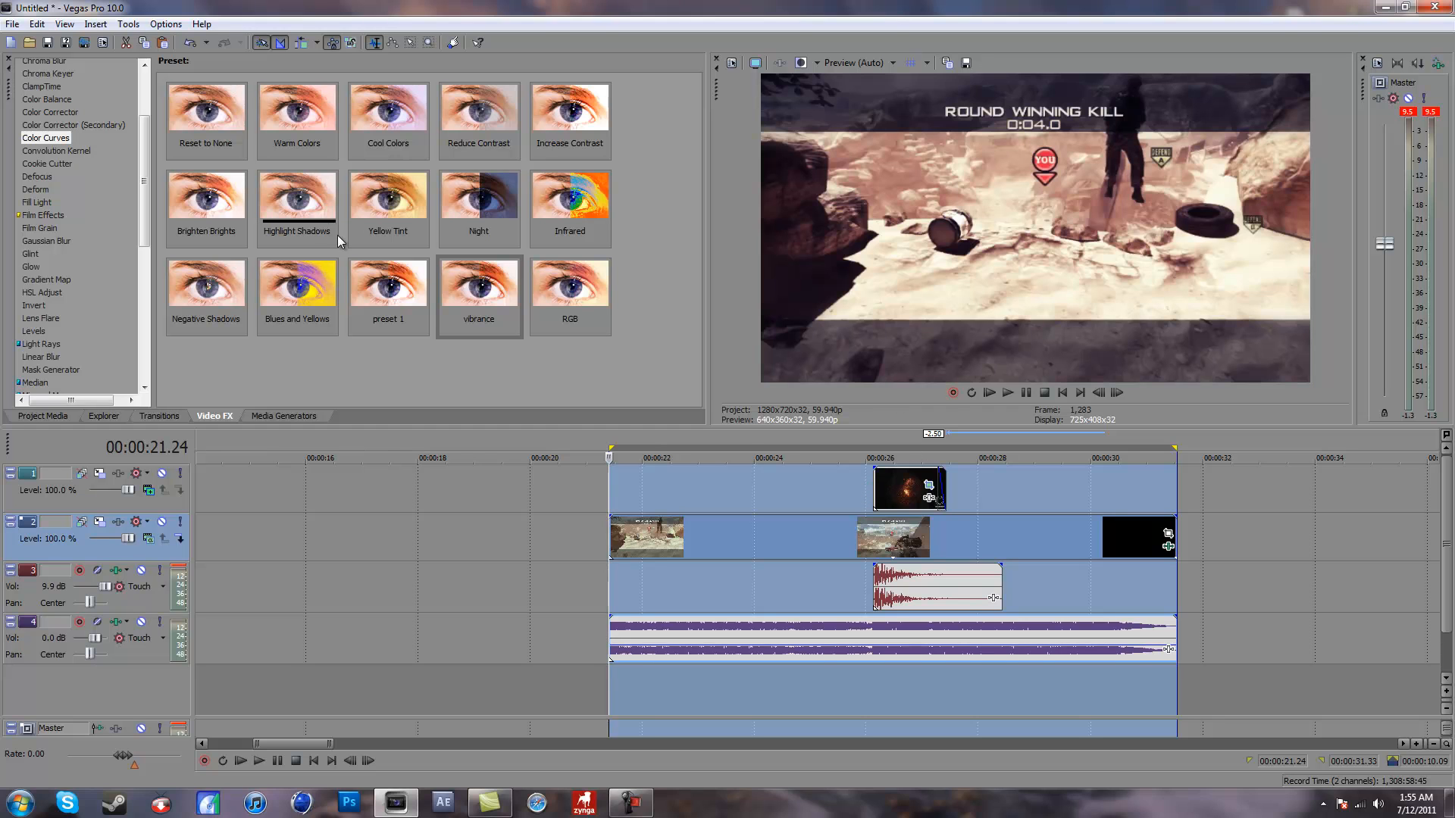
pyautogui.click(53, 414)
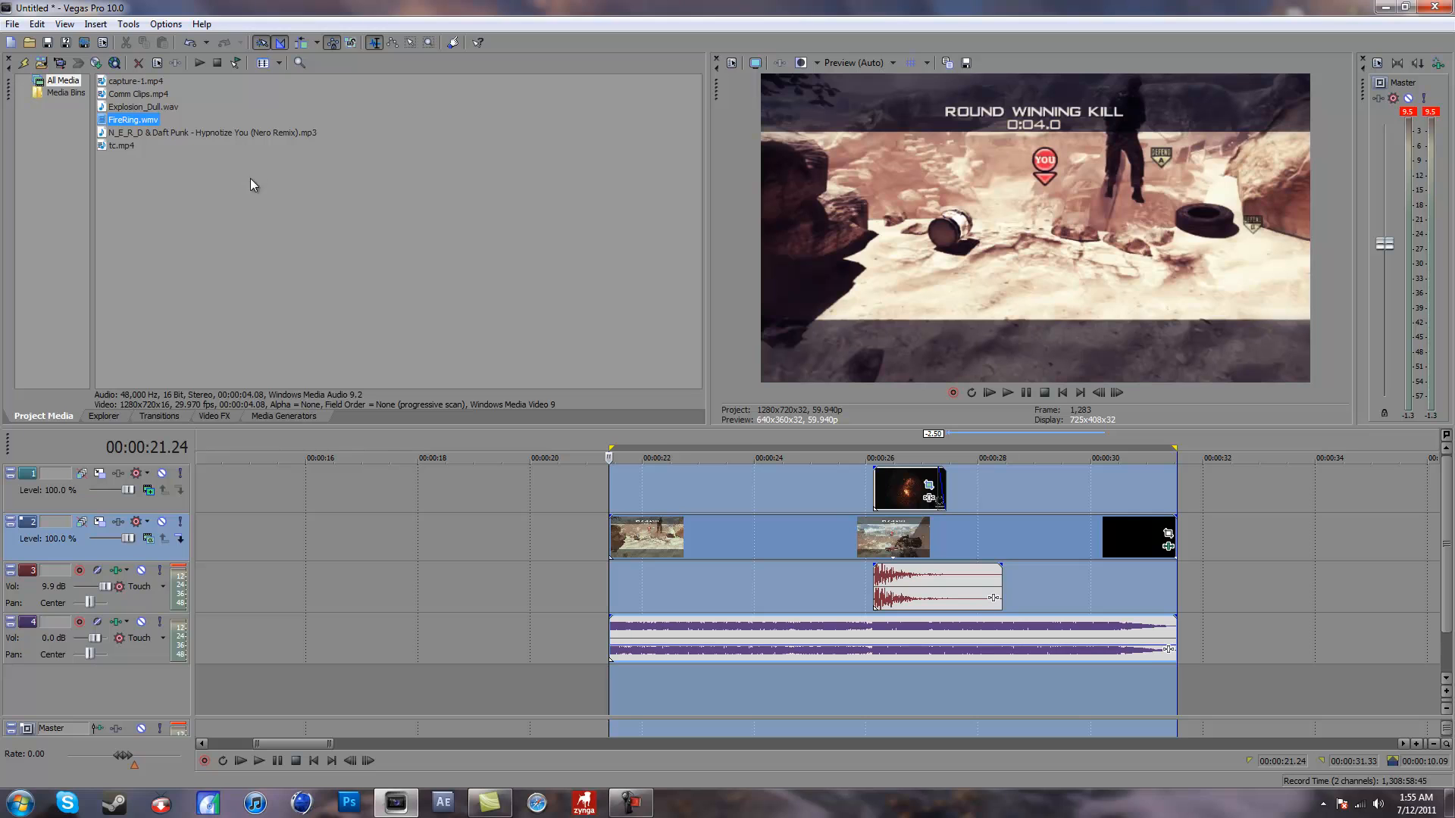
pyautogui.click(631, 803)
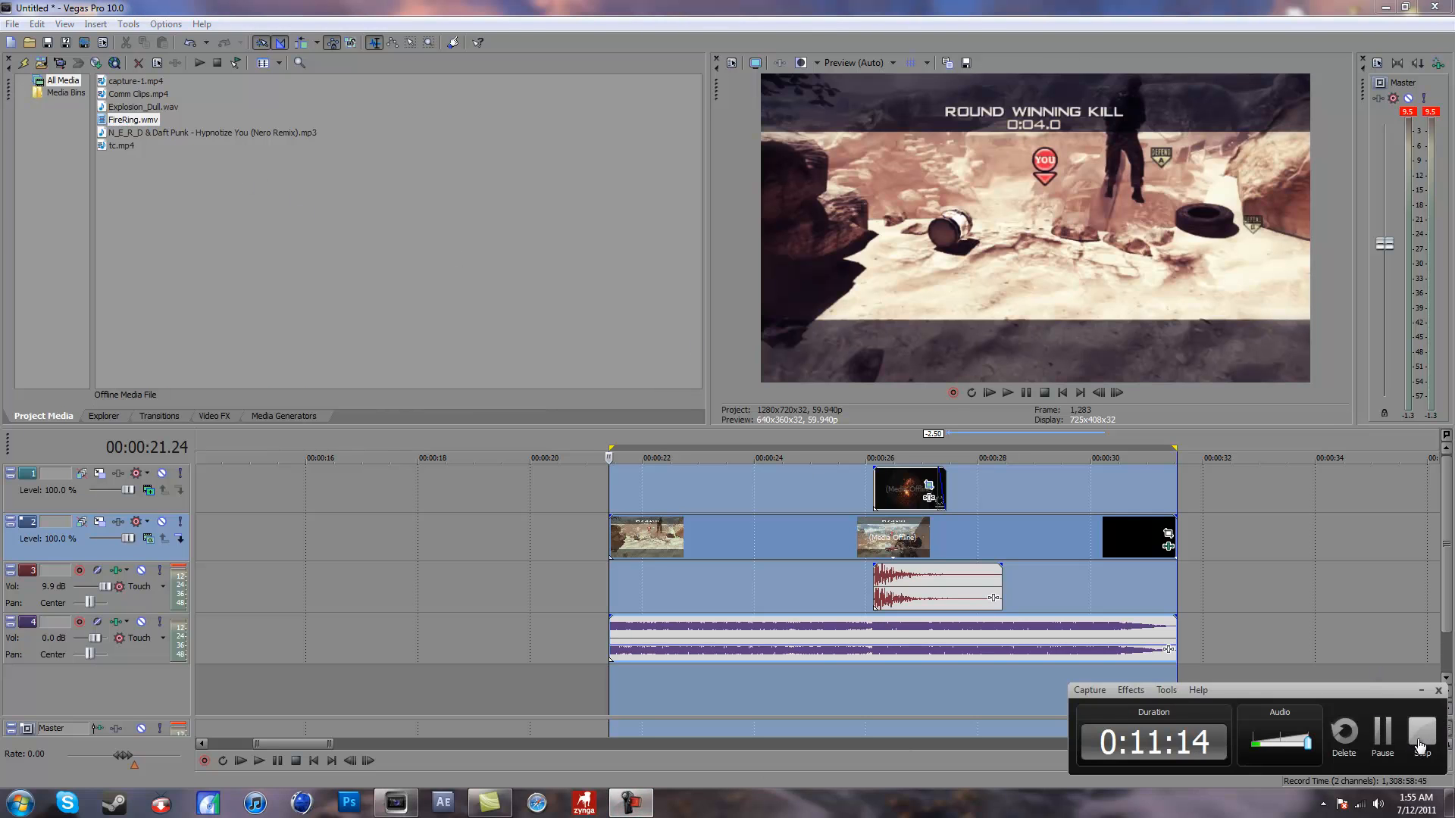